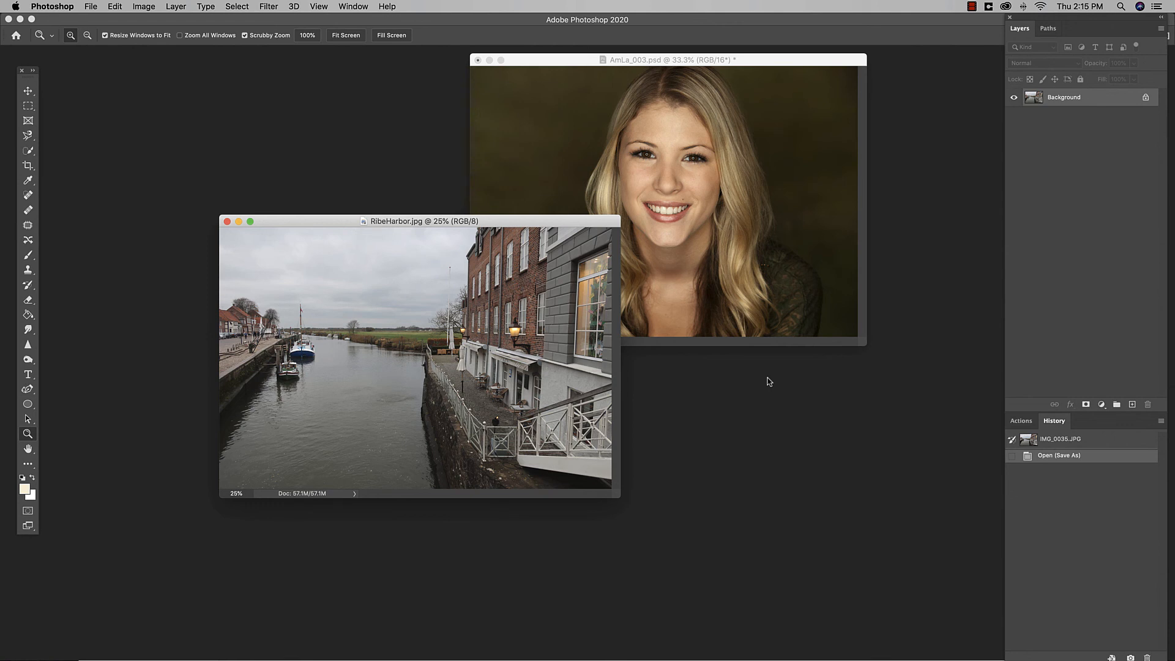
Step: Duplicate RibeHarbor.jpg's Background layer and name the copy 'Luminar'
{"action": "left_click_drag", "start_coordinate": [561, 220], "coordinate": [557, 233]}
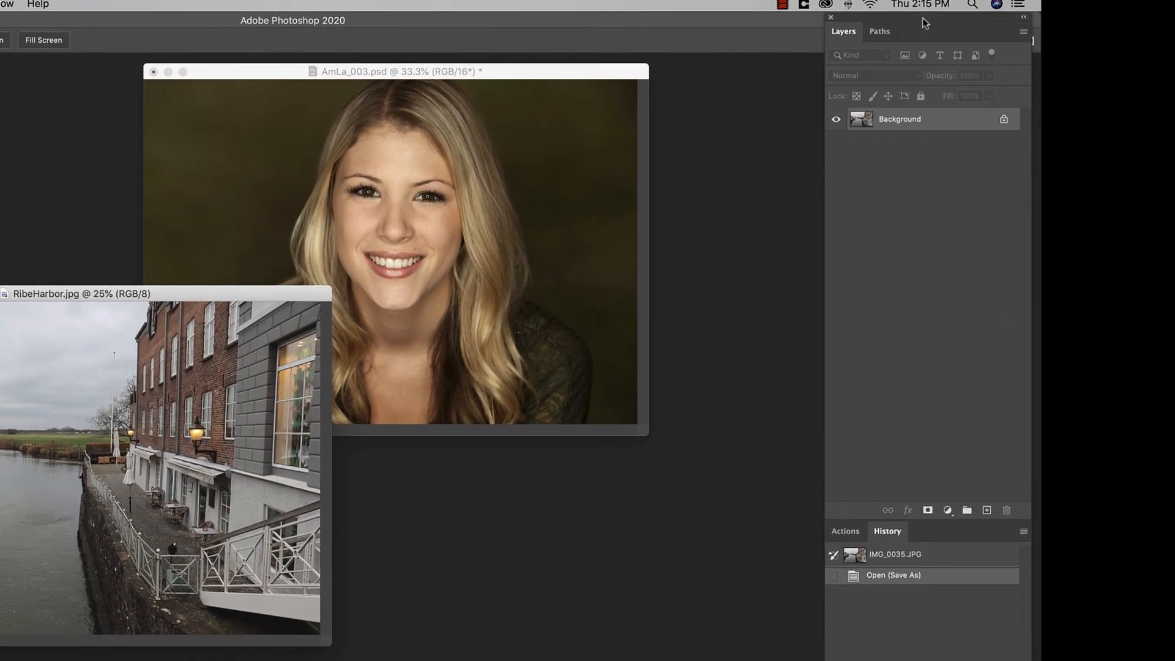
{"action": "left_click_drag", "start_coordinate": [925, 20], "coordinate": [749, 71]}
{"action": "left_click_drag", "start_coordinate": [725, 174], "coordinate": [811, 562]}
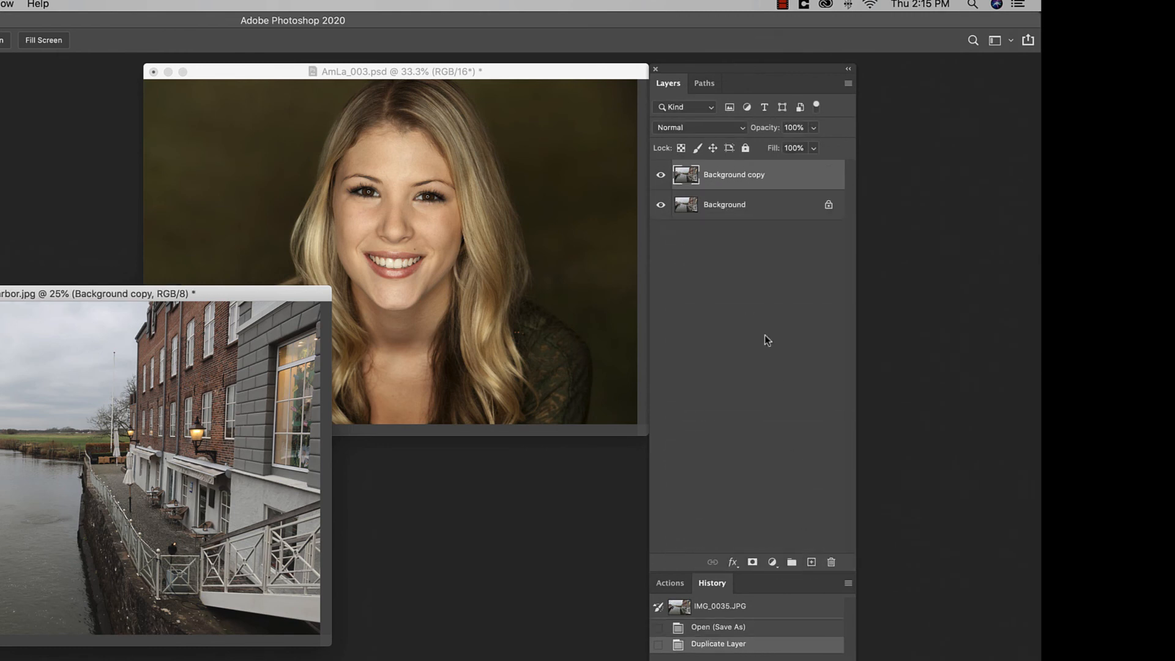
{"action": "double_click", "coordinate": [729, 175]}
{"action": "type", "text": "Luminar"}
{"action": "key", "text": "Return"}
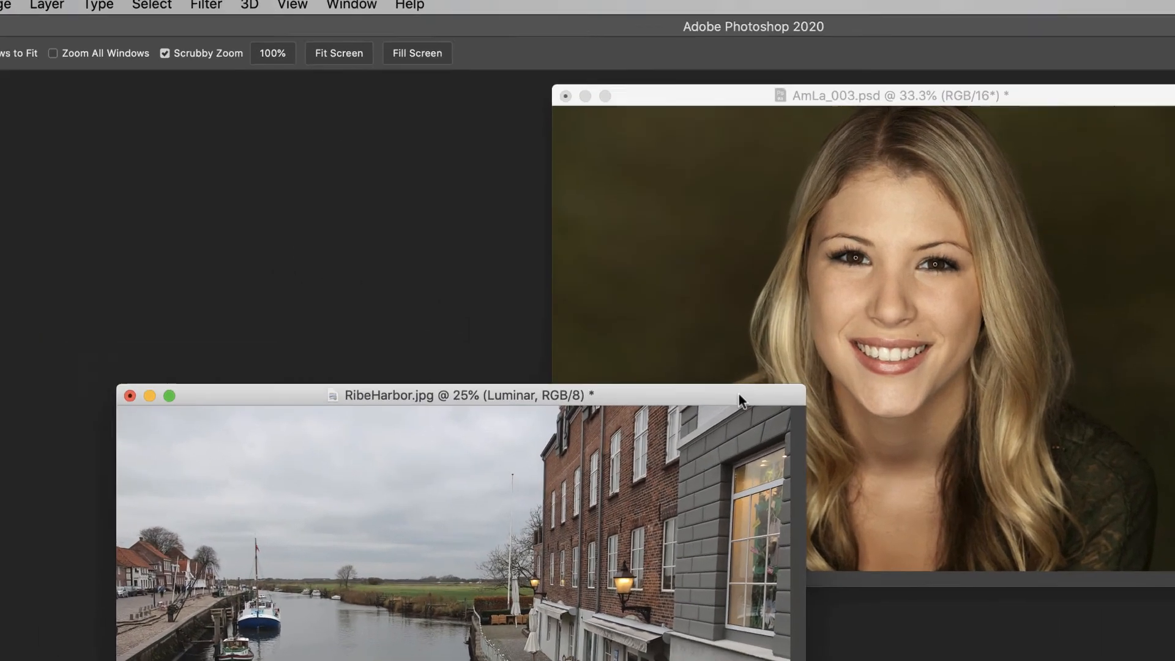
Step: Launch Filter > Skylum Software > Luminar 4 on the Luminar layer
{"action": "left_click", "coordinate": [203, 6]}
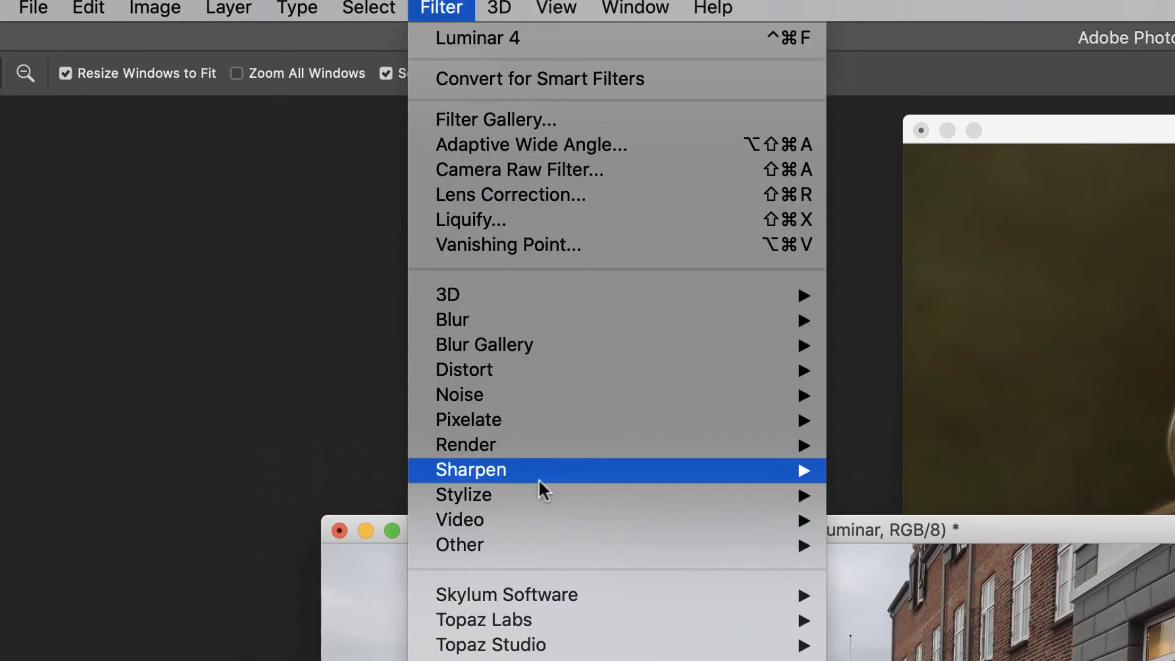
{"action": "mouse_move", "coordinate": [605, 593]}
{"action": "left_click", "coordinate": [872, 596]}
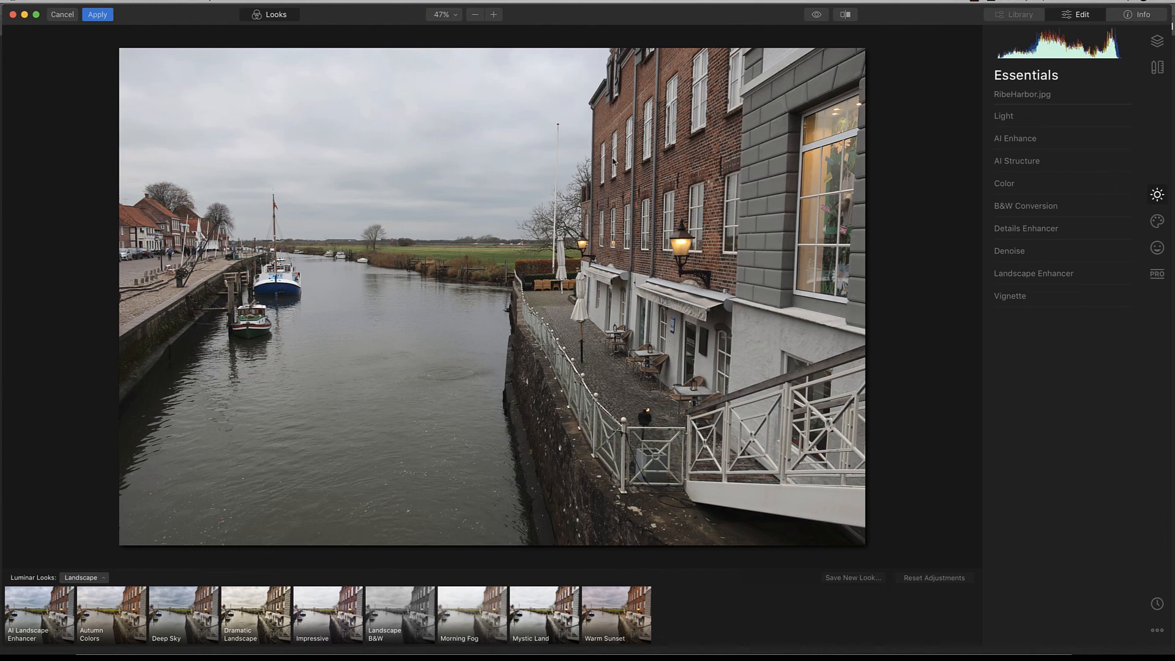
Step: Open the Luminar Looks Collections chooser from the Looks bar's Landscape dropdown
{"action": "left_click", "coordinate": [269, 18]}
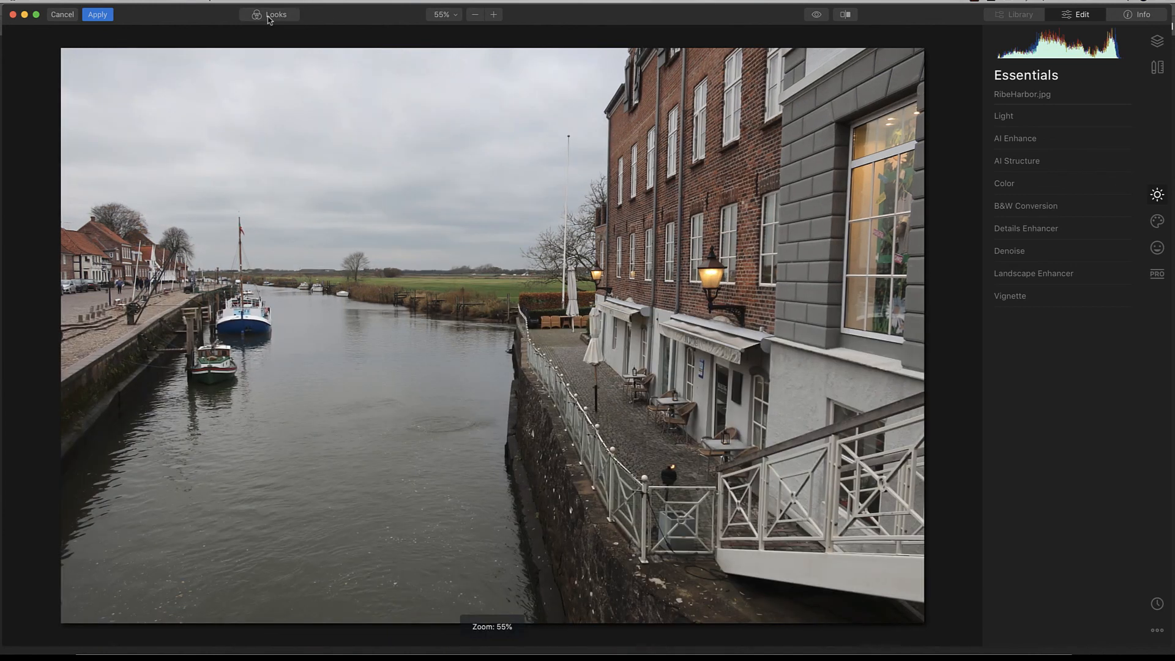
{"action": "left_click", "coordinate": [270, 19]}
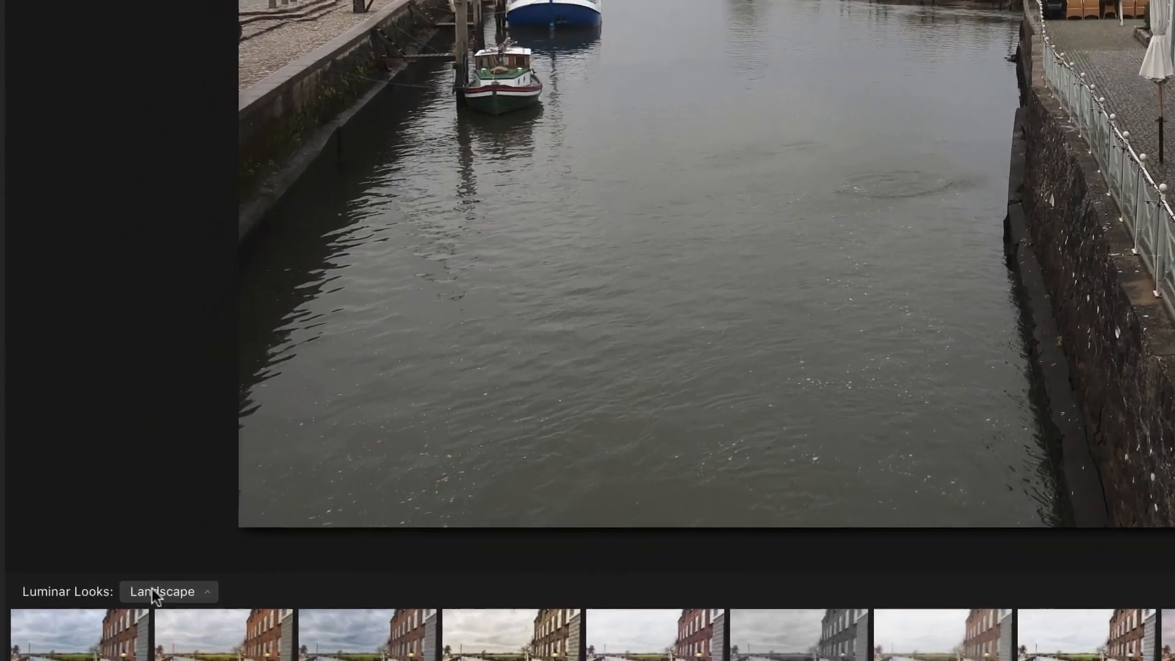
{"action": "left_click", "coordinate": [78, 578]}
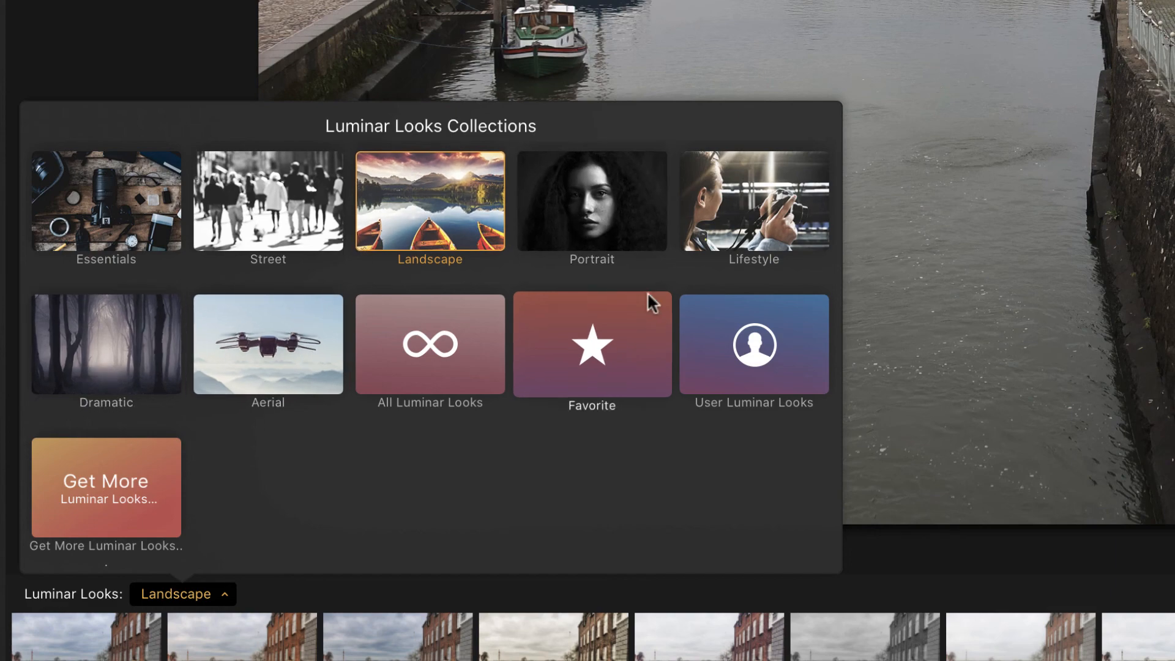
Step: Try Essentials looks such as AI Image Enhancer, Remove Color Cast, Sky Enhancer and Soft & Airy
{"action": "left_click", "coordinate": [98, 226]}
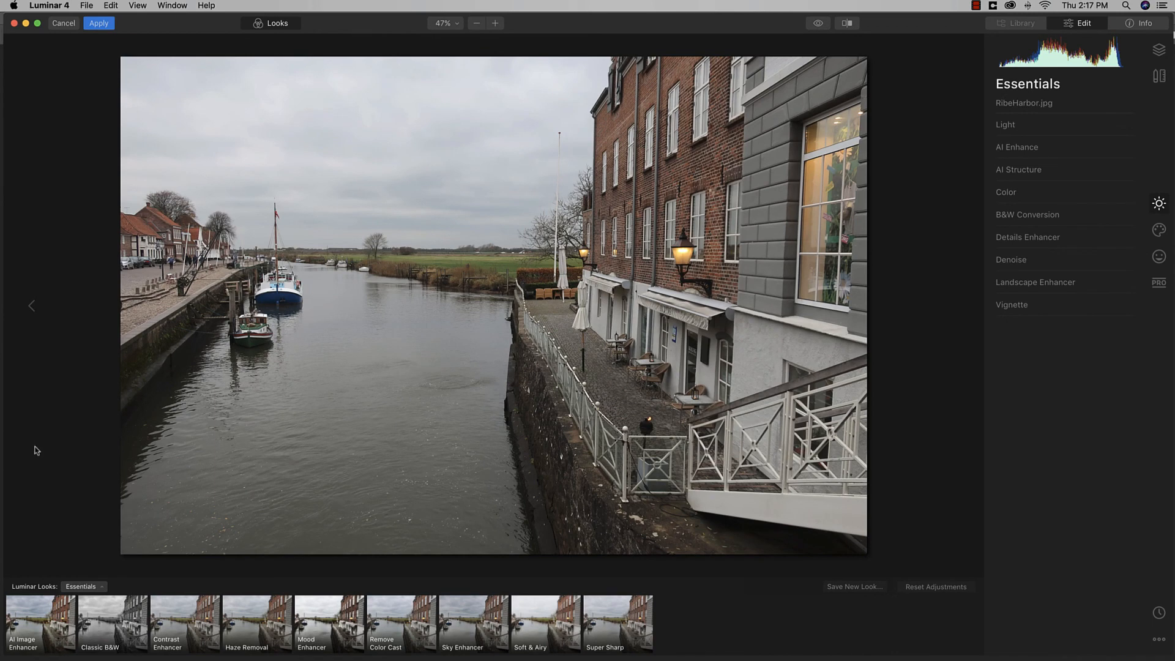
{"action": "left_click", "coordinate": [49, 621]}
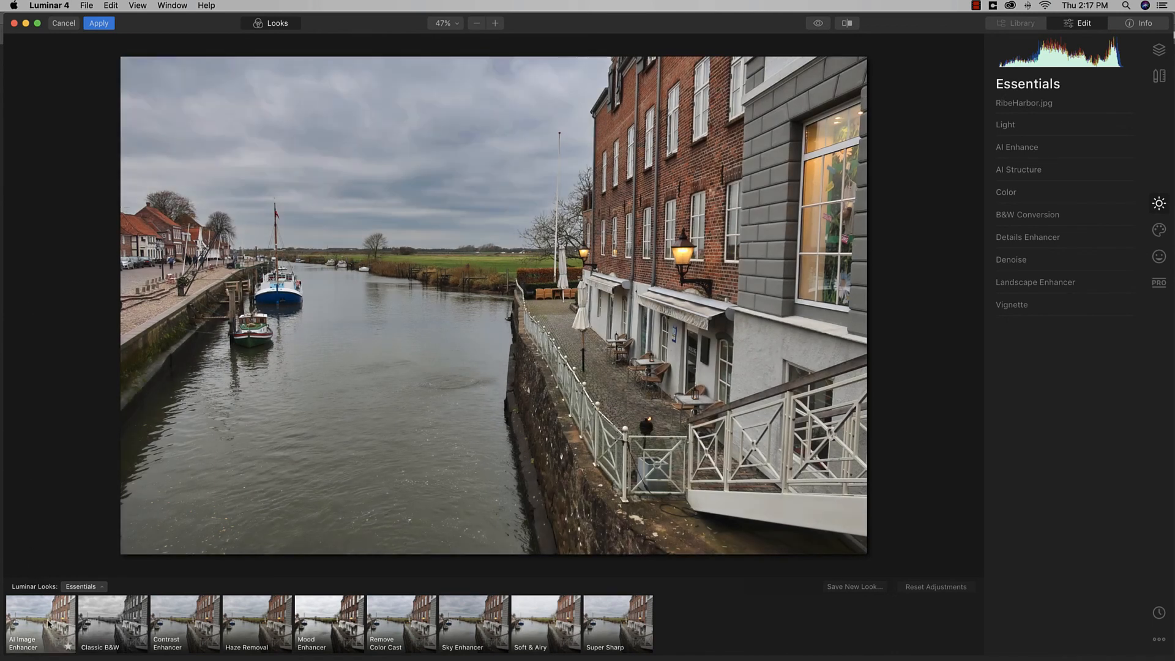
{"action": "left_click", "coordinate": [122, 626]}
{"action": "left_click", "coordinate": [257, 624]}
{"action": "left_click", "coordinate": [395, 633]}
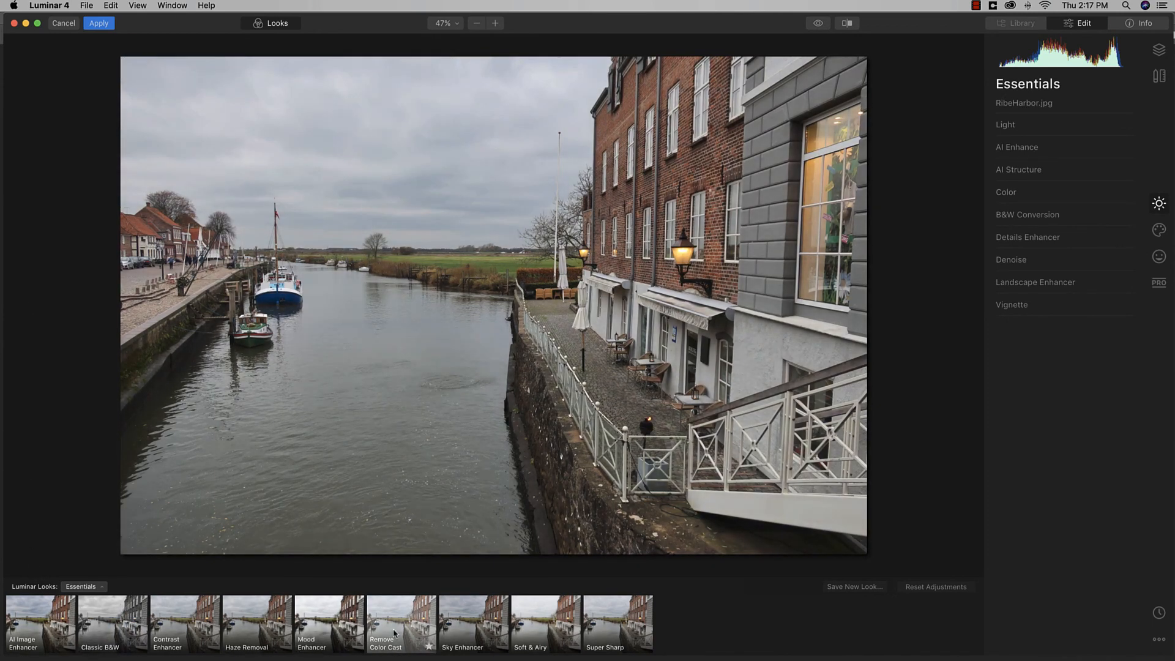
{"action": "left_click", "coordinate": [468, 630]}
{"action": "left_click", "coordinate": [532, 634]}
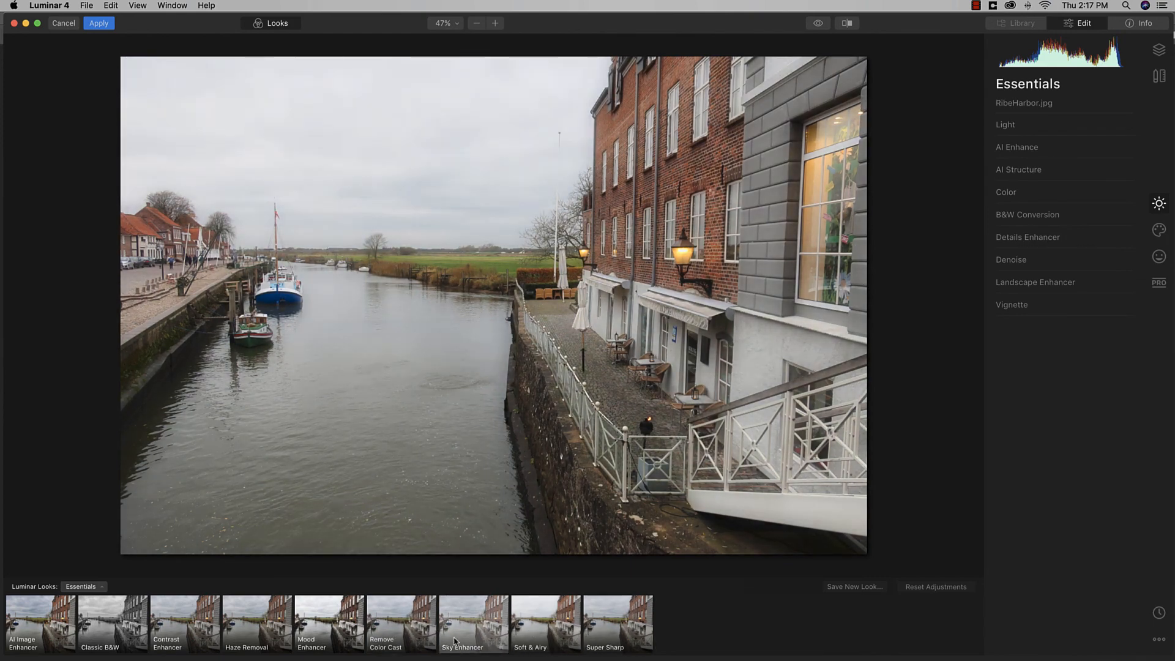
{"action": "left_click", "coordinate": [59, 614]}
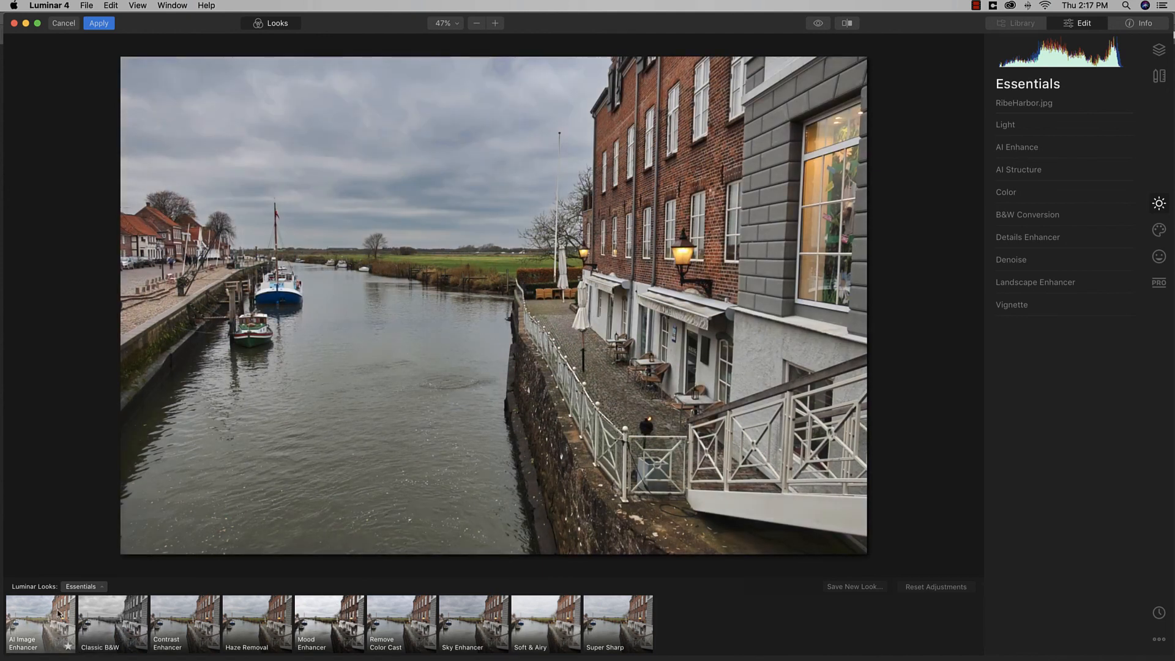
Step: Switch to Landscape looks and try AI Landscape Enhancer, Autumn Colors, Deep Sky, then Morning Fog
{"action": "left_click", "coordinate": [81, 587]}
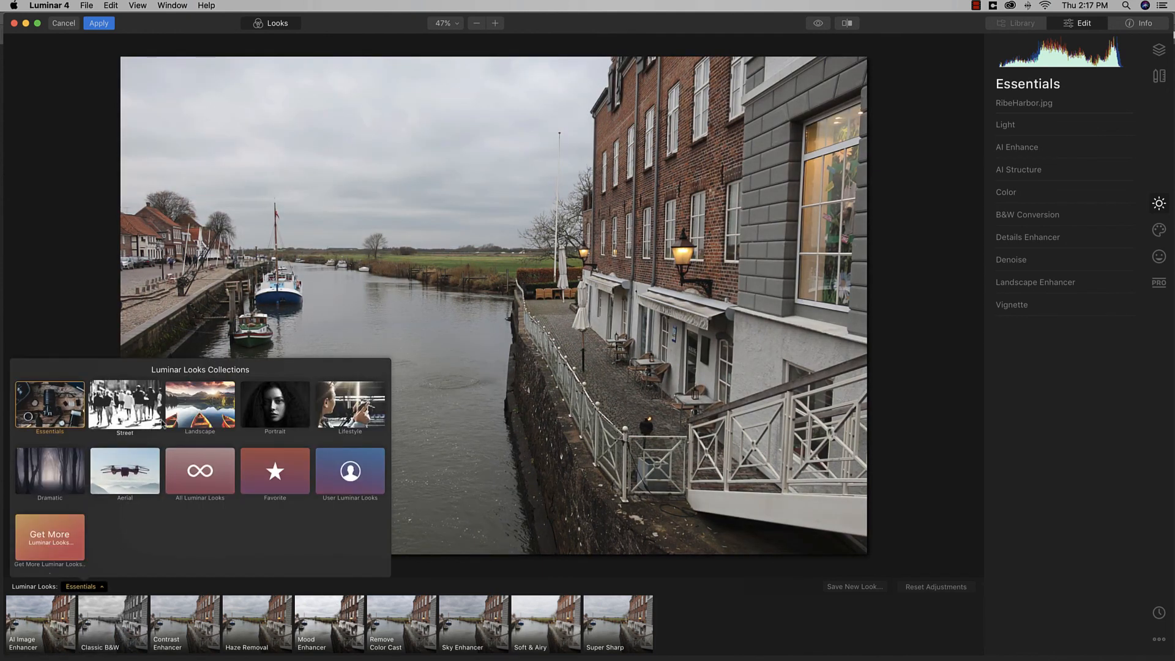
{"action": "left_click", "coordinate": [197, 406]}
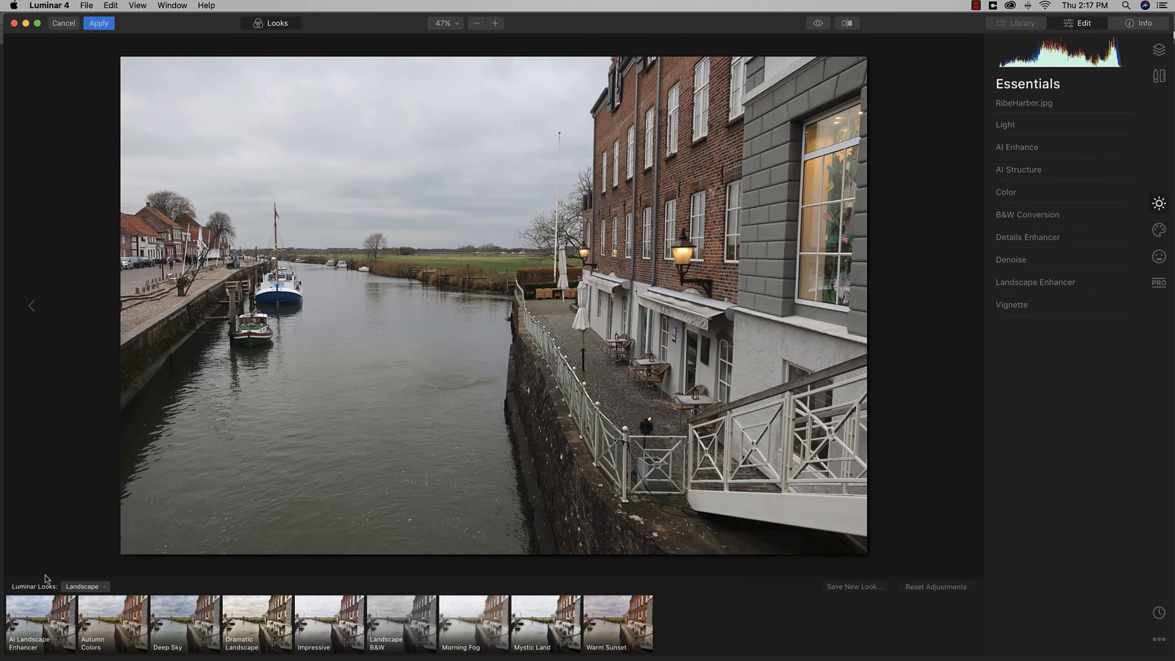
{"action": "left_click", "coordinate": [48, 609]}
{"action": "left_click", "coordinate": [103, 621]}
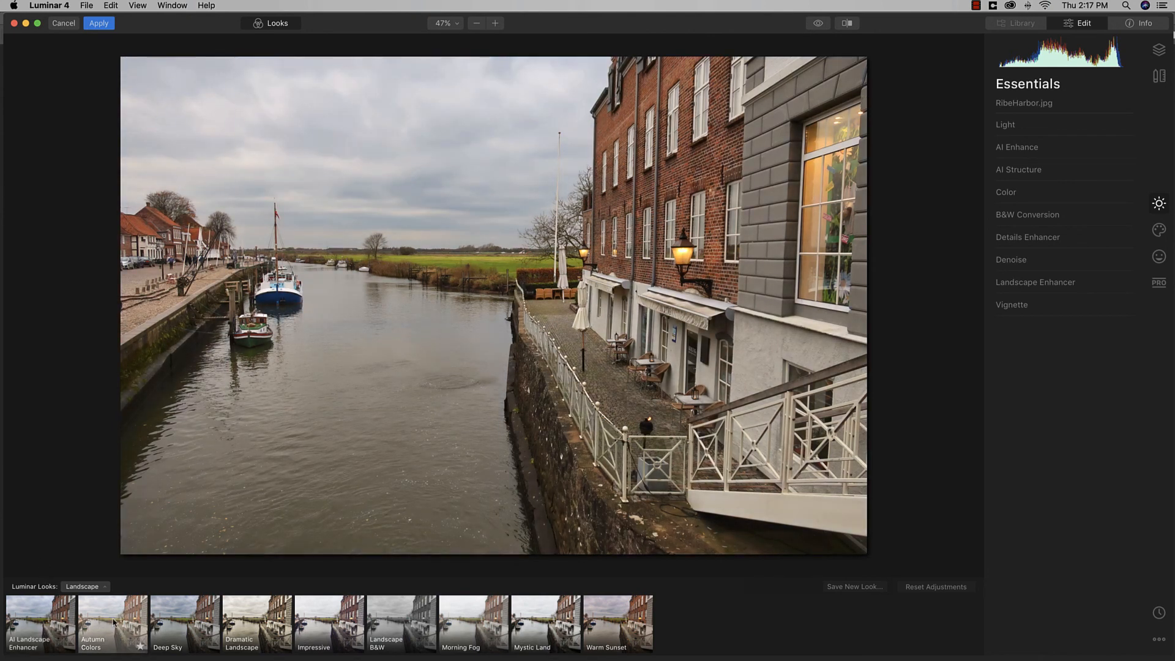
{"action": "left_click", "coordinate": [152, 622]}
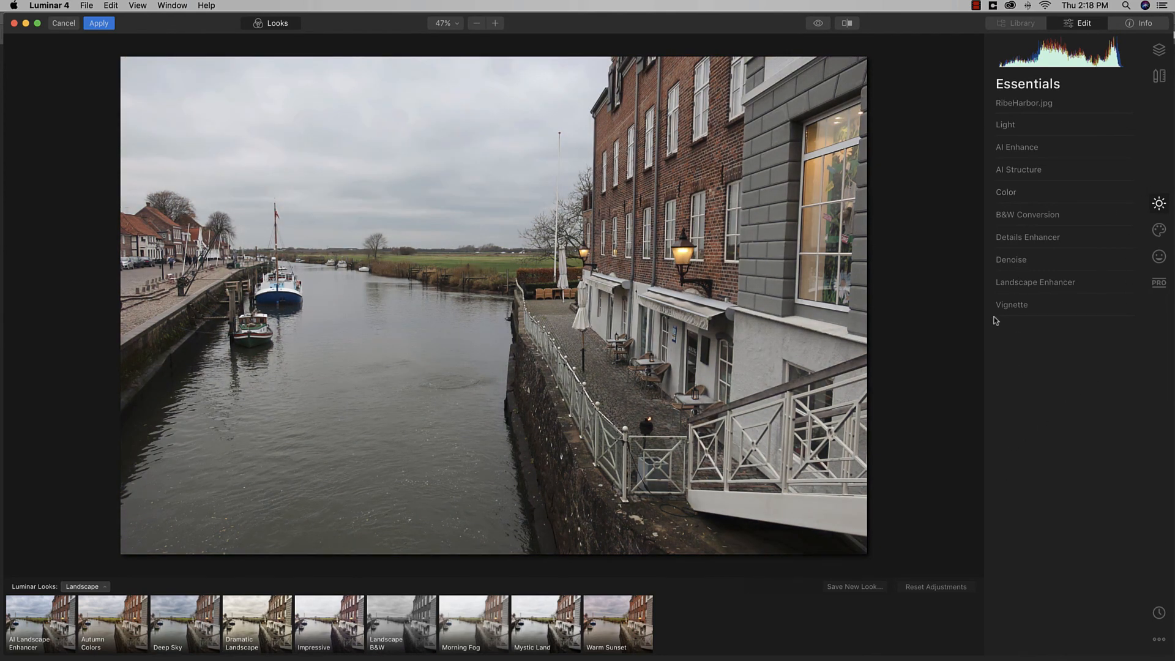
{"action": "left_click", "coordinate": [489, 618]}
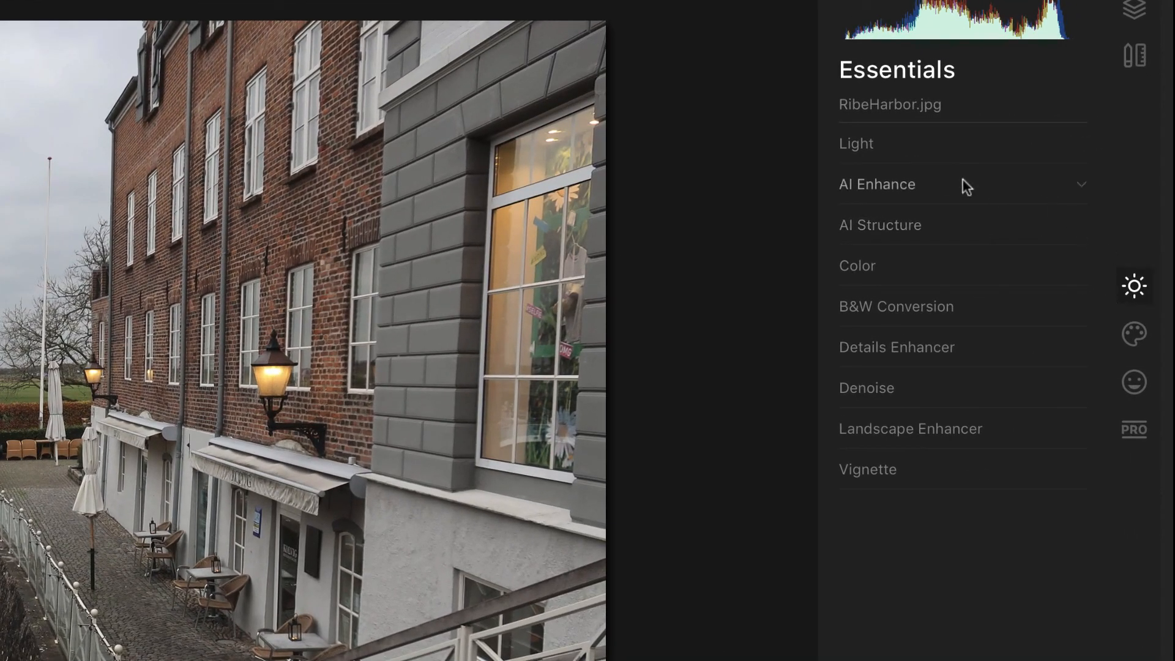
Step: Browse the Creative, Portrait and Professional tool sets, returning to Essentials
{"action": "left_click", "coordinate": [1134, 333]}
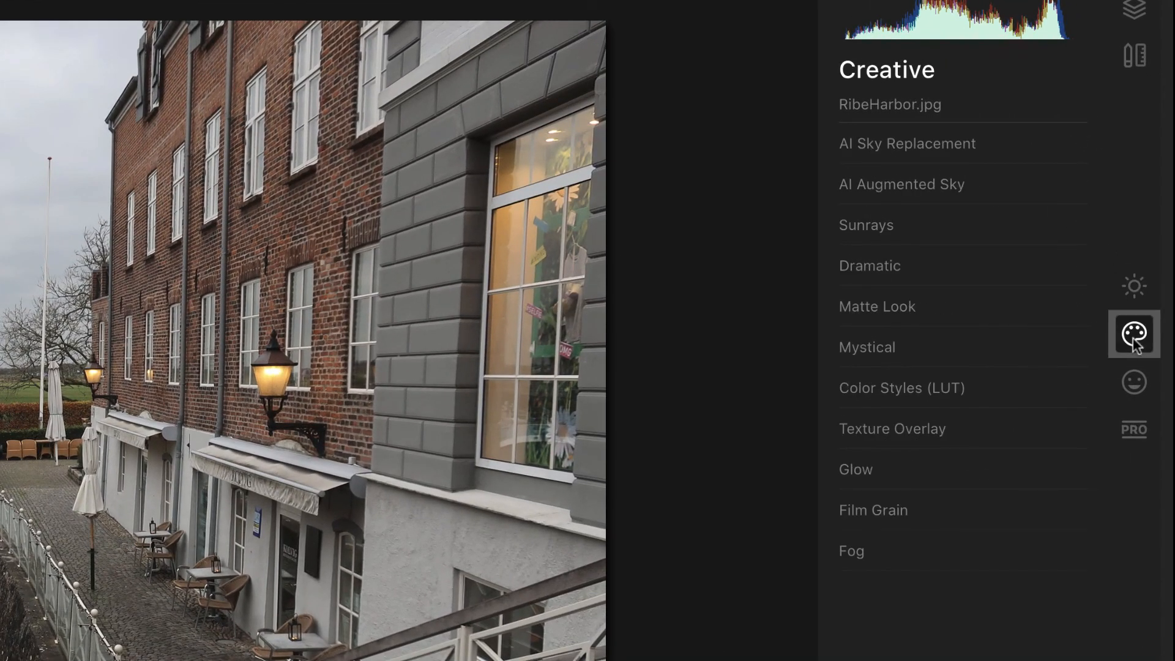
{"action": "left_click", "coordinate": [1133, 384]}
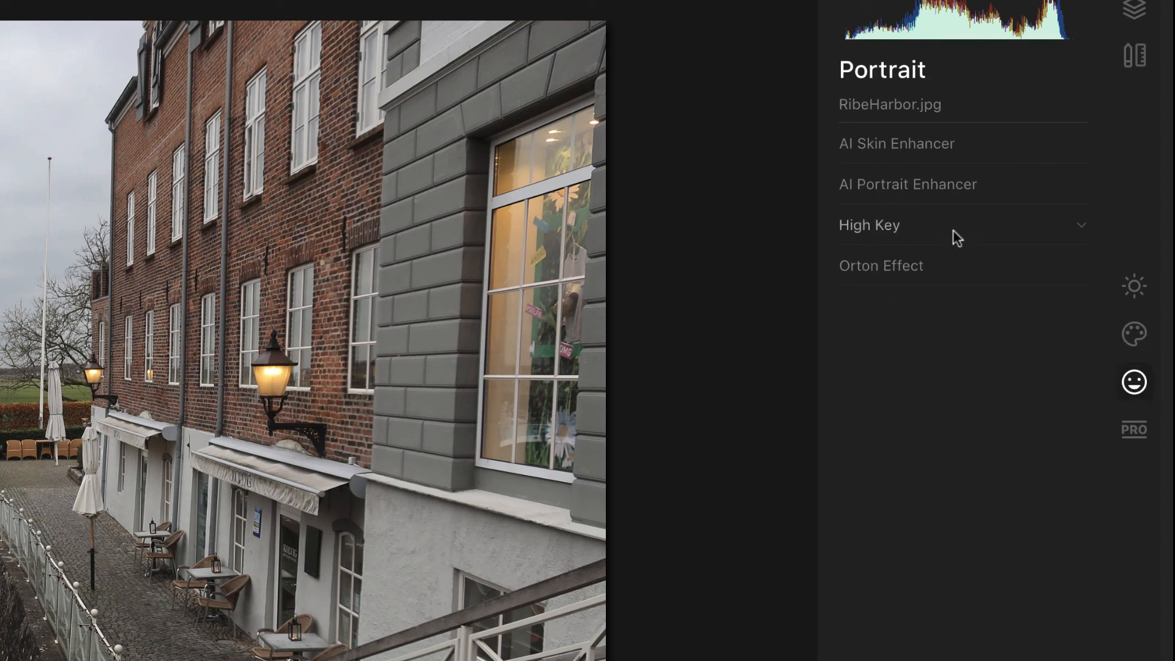
{"action": "left_click", "coordinate": [1135, 429]}
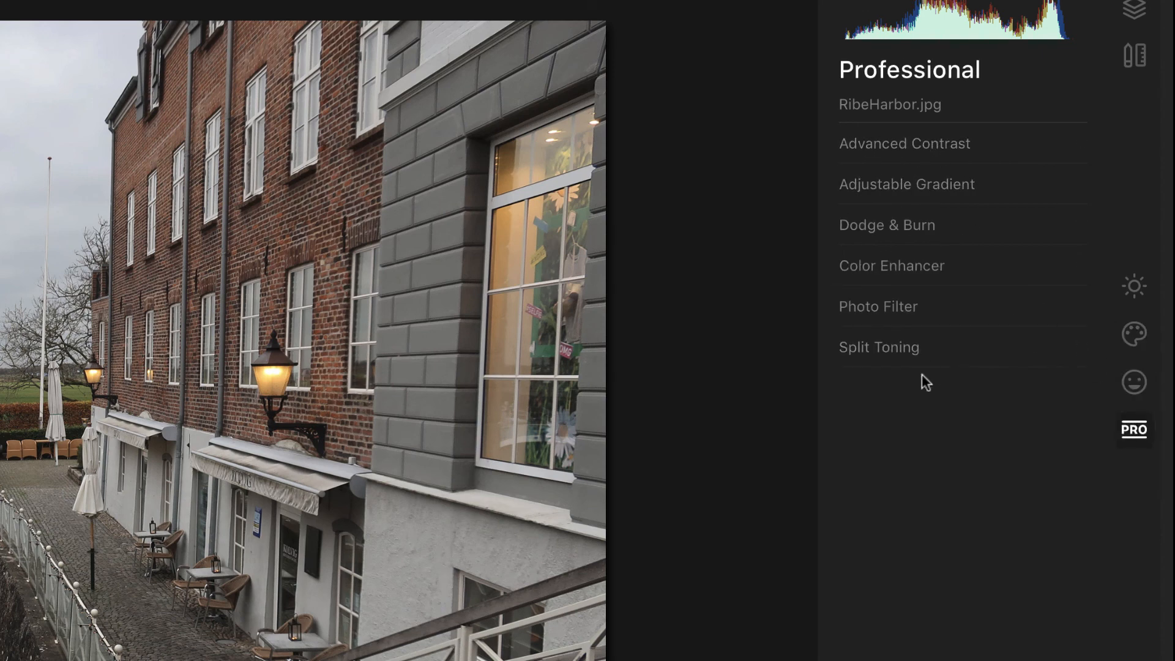
{"action": "left_click", "coordinate": [1135, 286]}
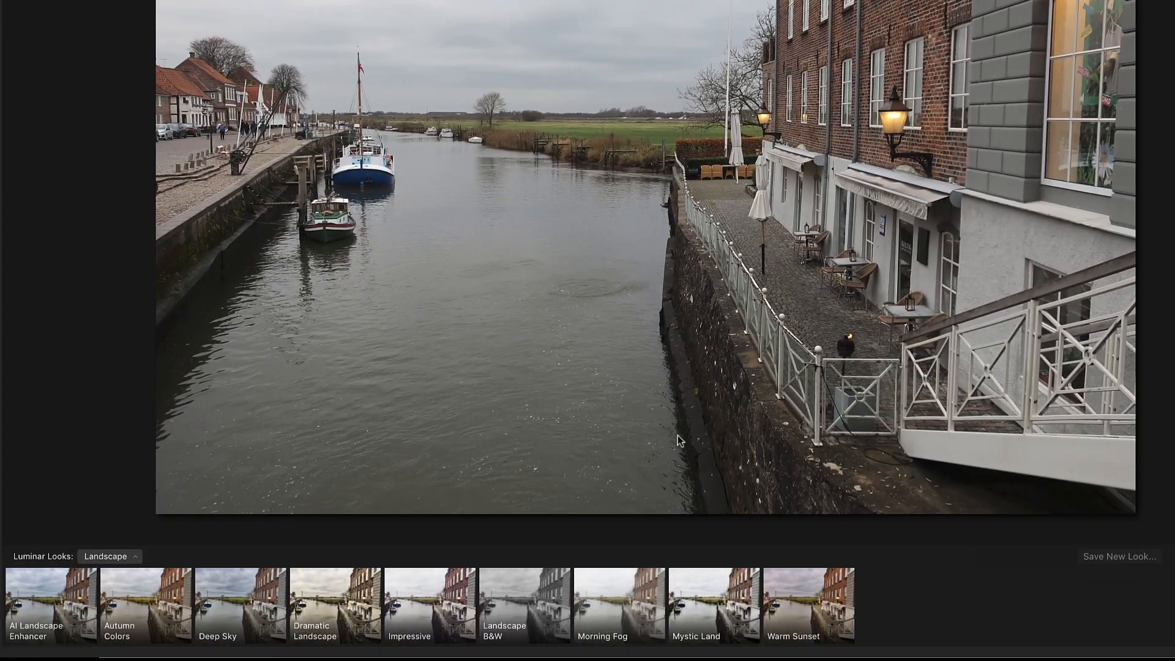
Step: Compare the Deep Sky, Impressive and Autumn Colors looks, ending on AI Landscape Enhancer
{"action": "left_click", "coordinate": [254, 600]}
{"action": "left_click", "coordinate": [405, 602]}
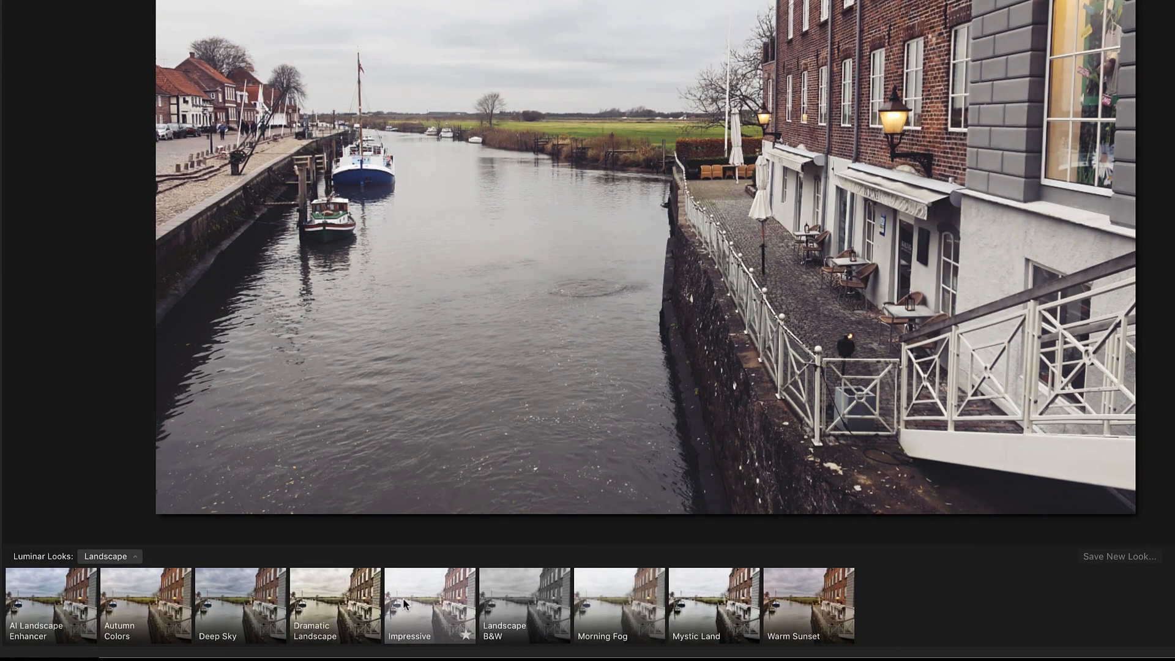
{"action": "left_click", "coordinate": [240, 618]}
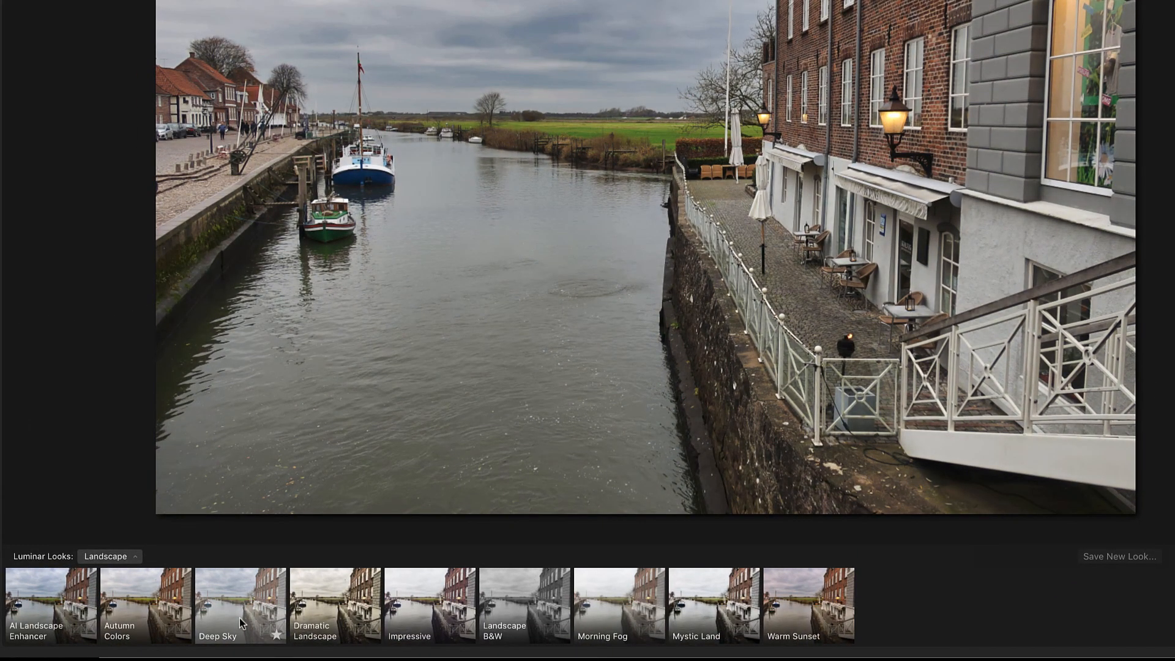
{"action": "left_click", "coordinate": [158, 622]}
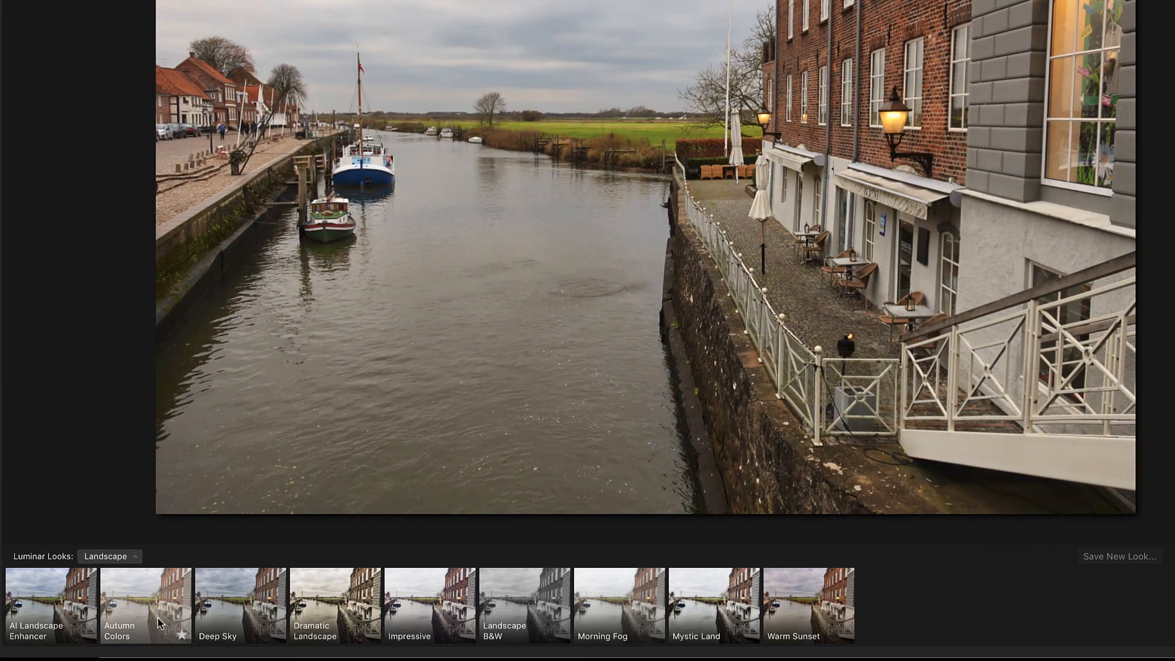
{"action": "left_click", "coordinate": [41, 621]}
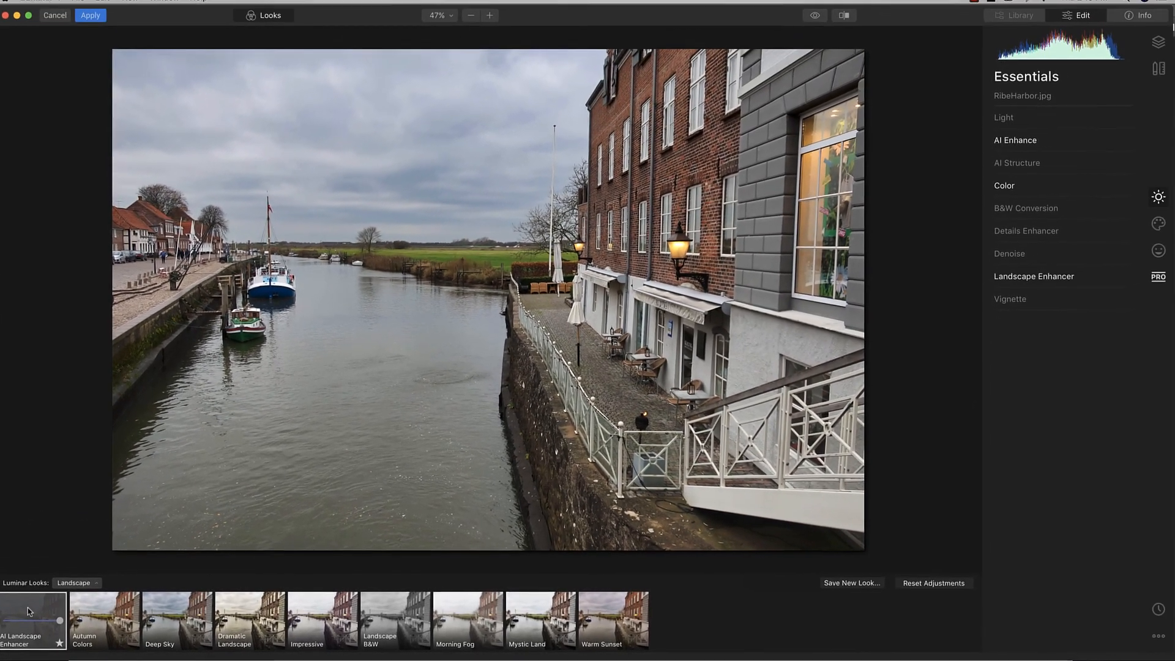
{"action": "key", "text": "backslash"}
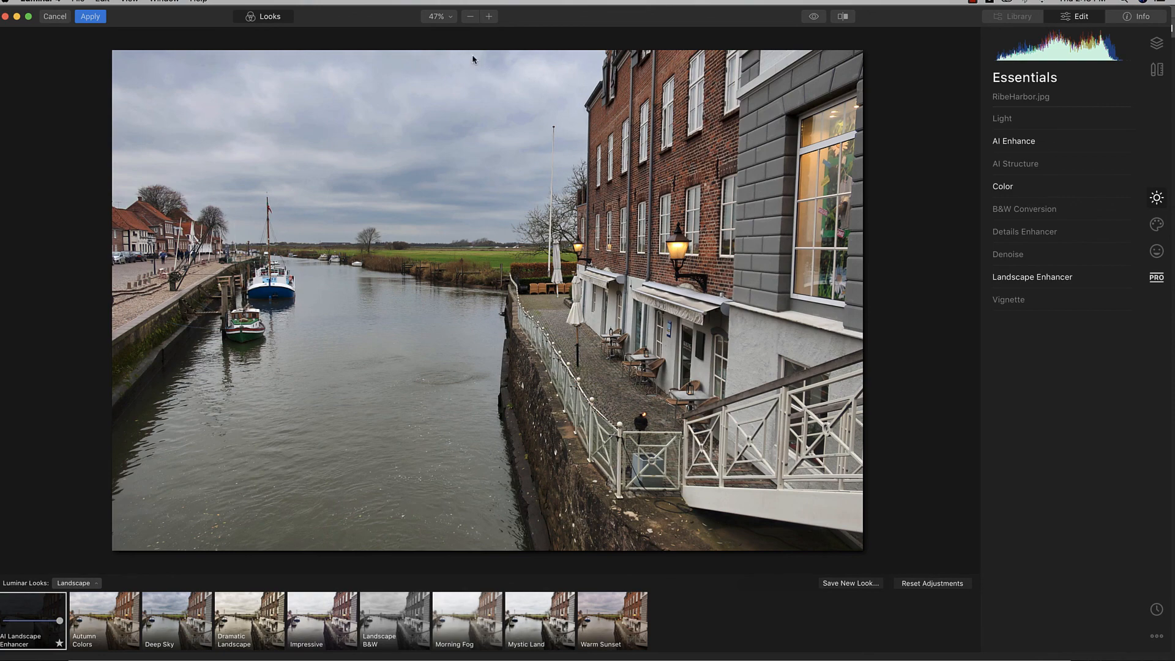
{"action": "left_click", "coordinate": [490, 17]}
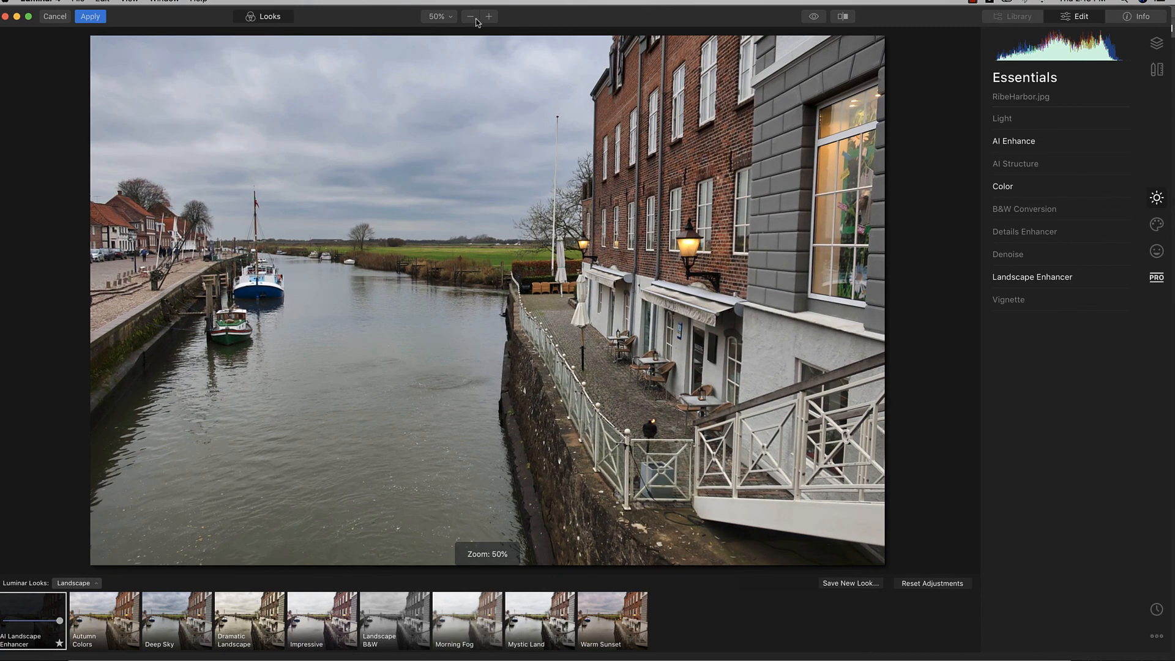
{"action": "left_click", "coordinate": [490, 16]}
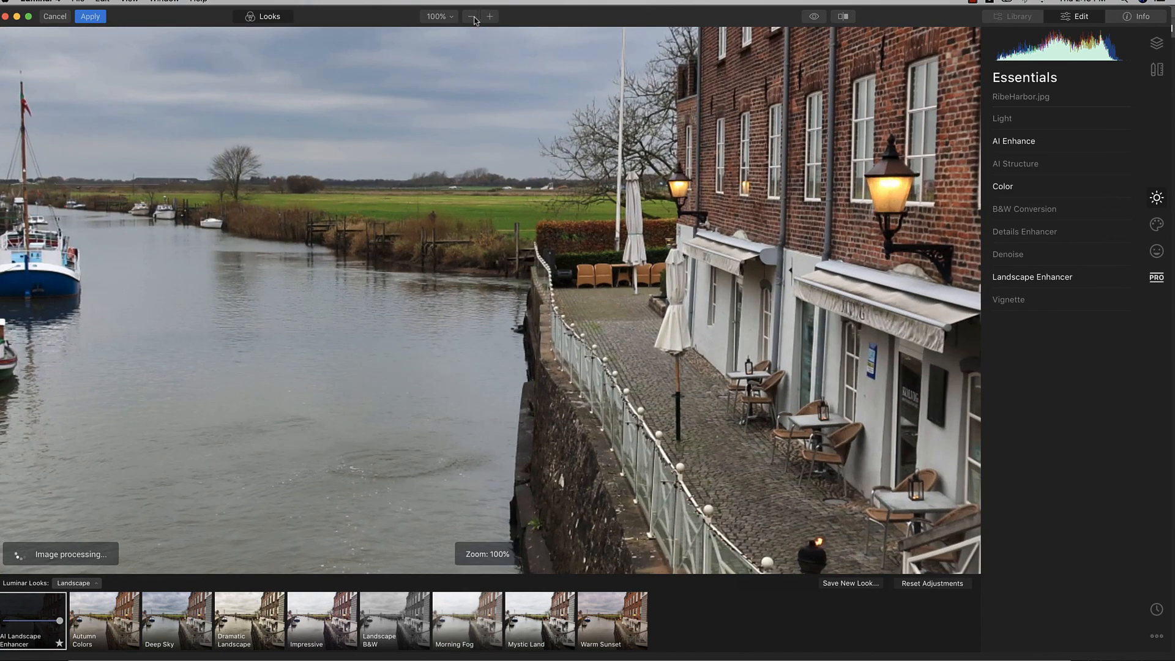
{"action": "left_click", "coordinate": [470, 16]}
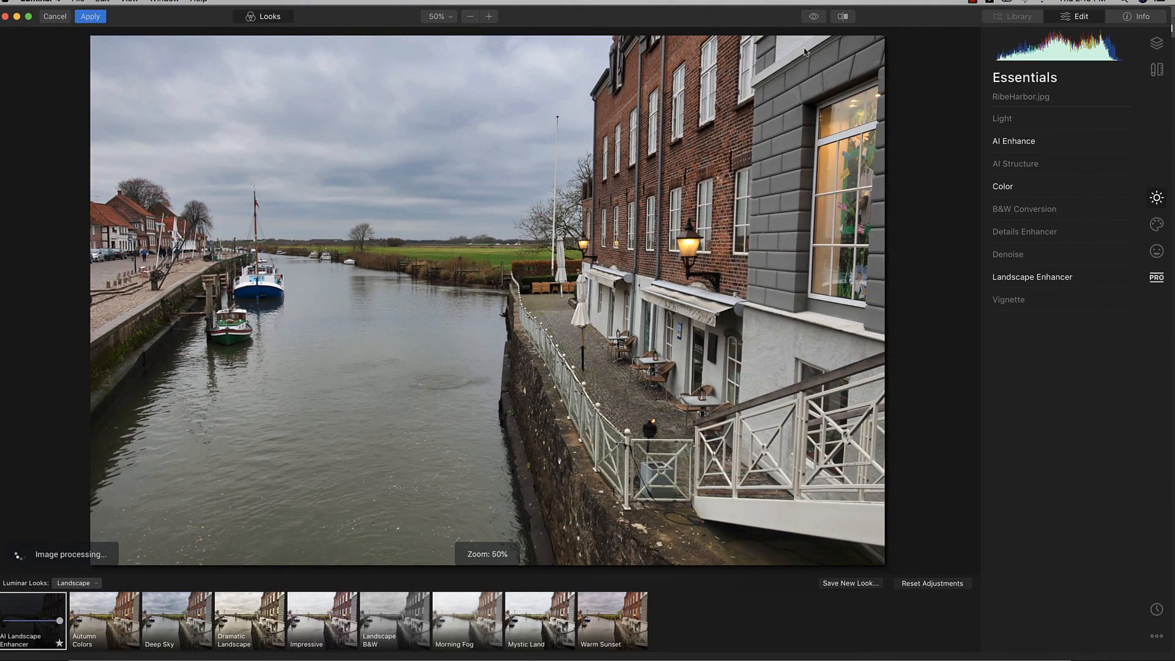
{"action": "left_click", "coordinate": [814, 18]}
{"action": "left_click", "coordinate": [814, 17]}
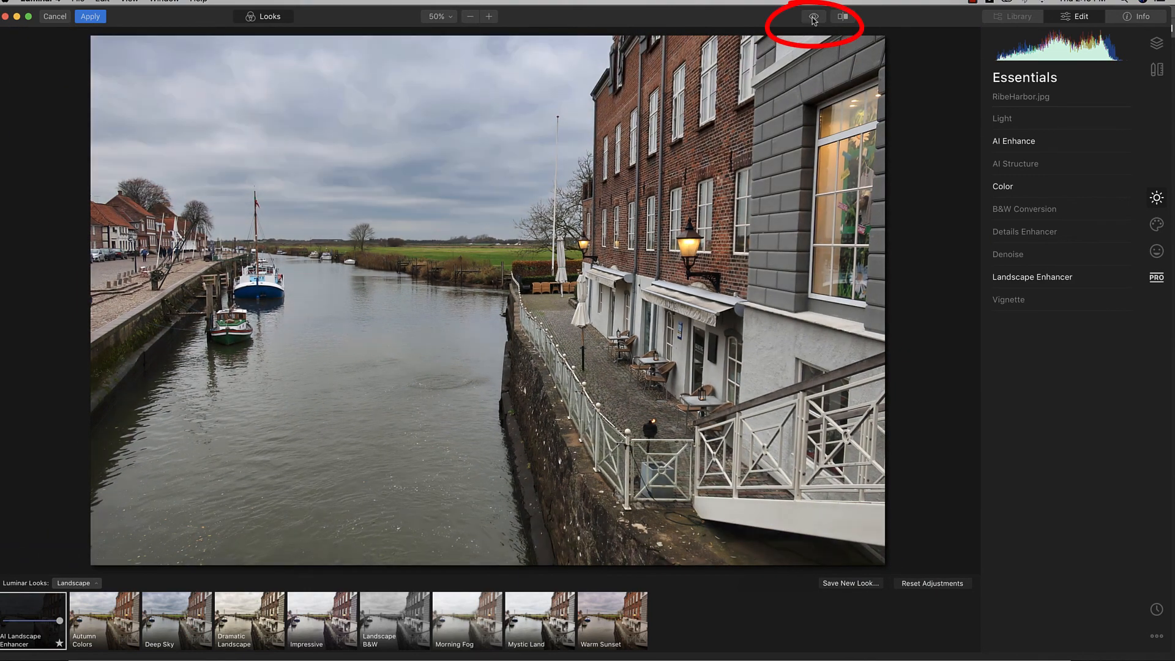
{"action": "left_click", "coordinate": [814, 17]}
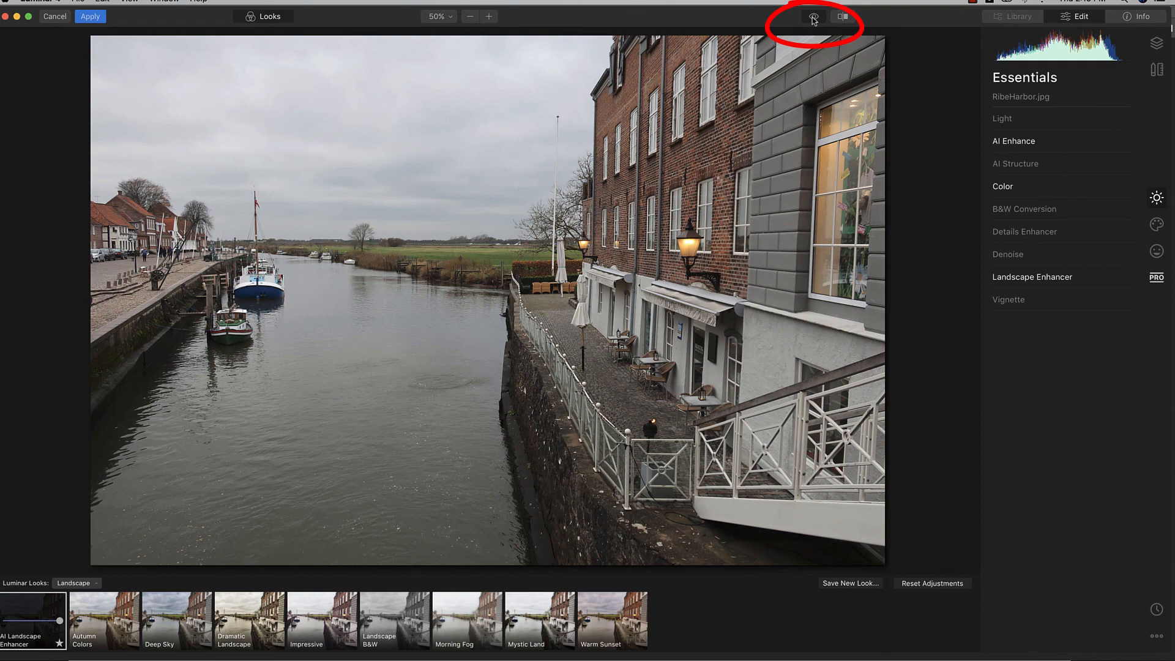
{"action": "left_click", "coordinate": [815, 18]}
{"action": "left_click", "coordinate": [814, 18]}
{"action": "left_click", "coordinate": [814, 17]}
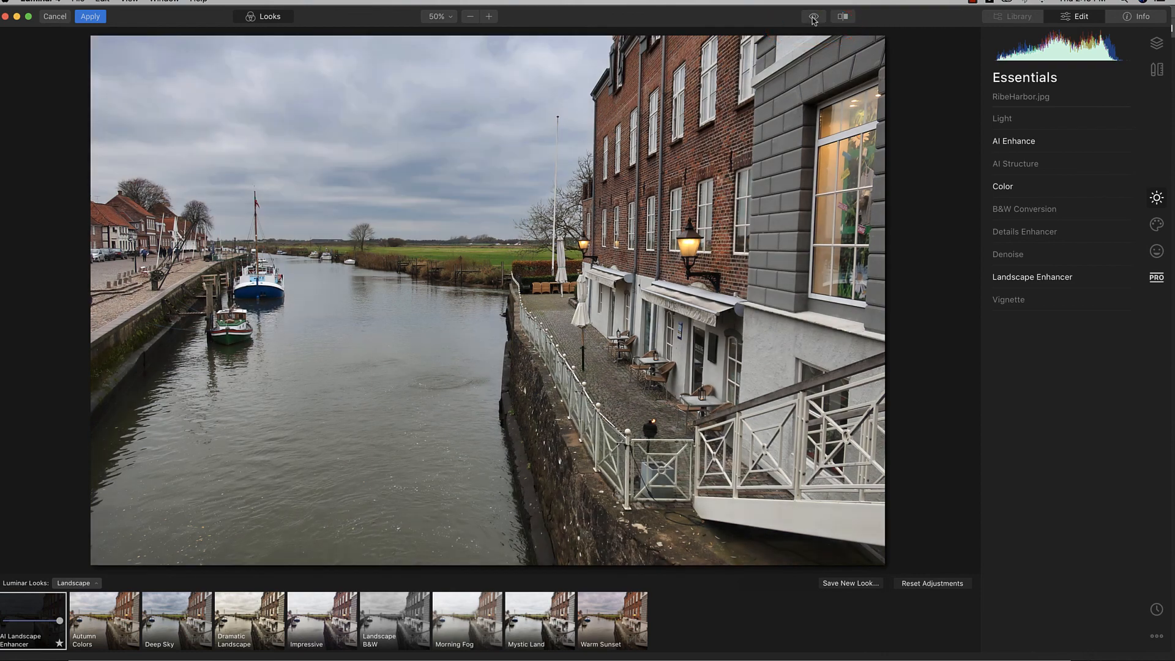
{"action": "left_click", "coordinate": [814, 17]}
{"action": "left_click", "coordinate": [814, 18]}
{"action": "left_click", "coordinate": [814, 18]}
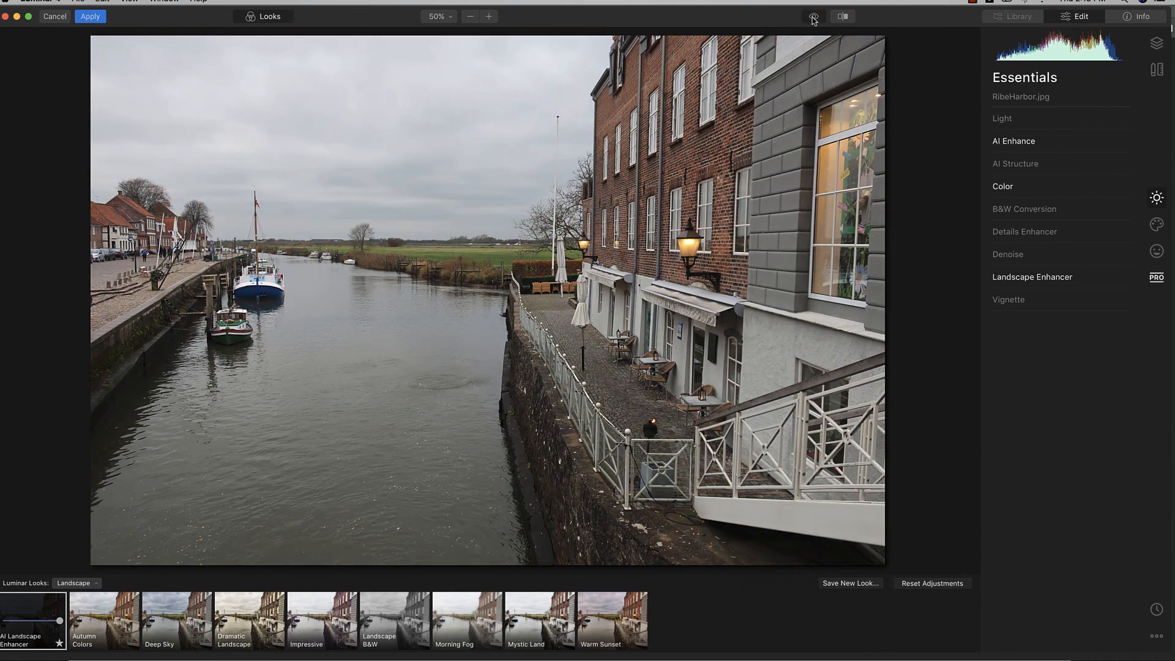
{"action": "left_click", "coordinate": [814, 18]}
{"action": "left_click", "coordinate": [842, 19]}
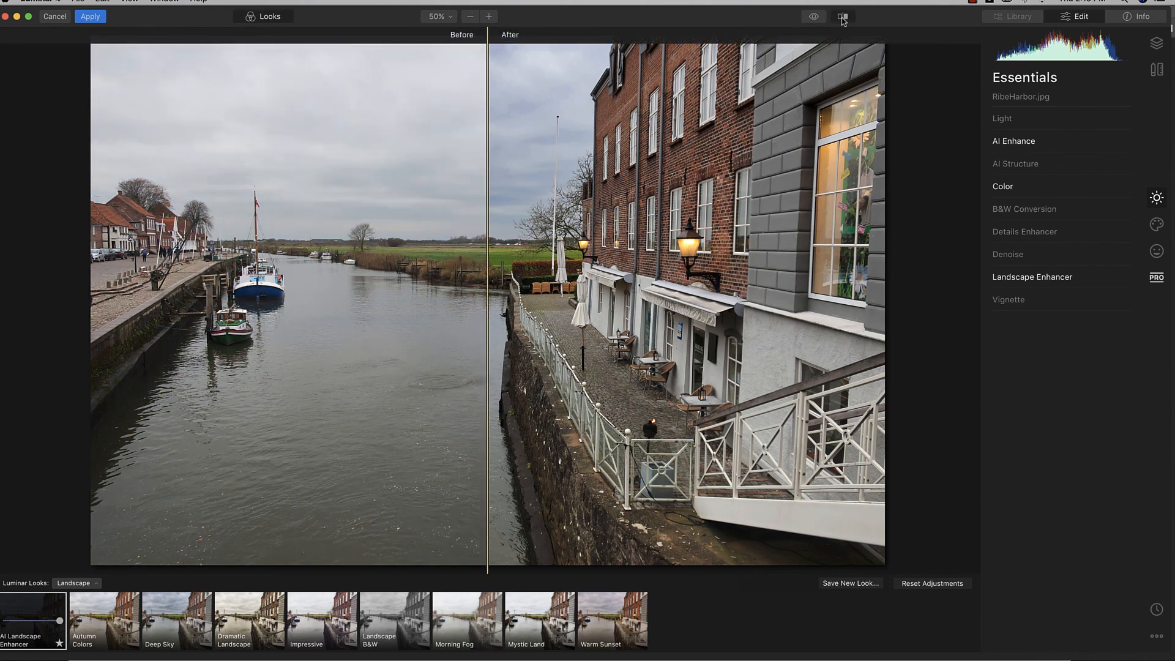
{"action": "left_click_drag", "start_coordinate": [487, 212], "coordinate": [548, 284]}
{"action": "left_click", "coordinate": [814, 18]}
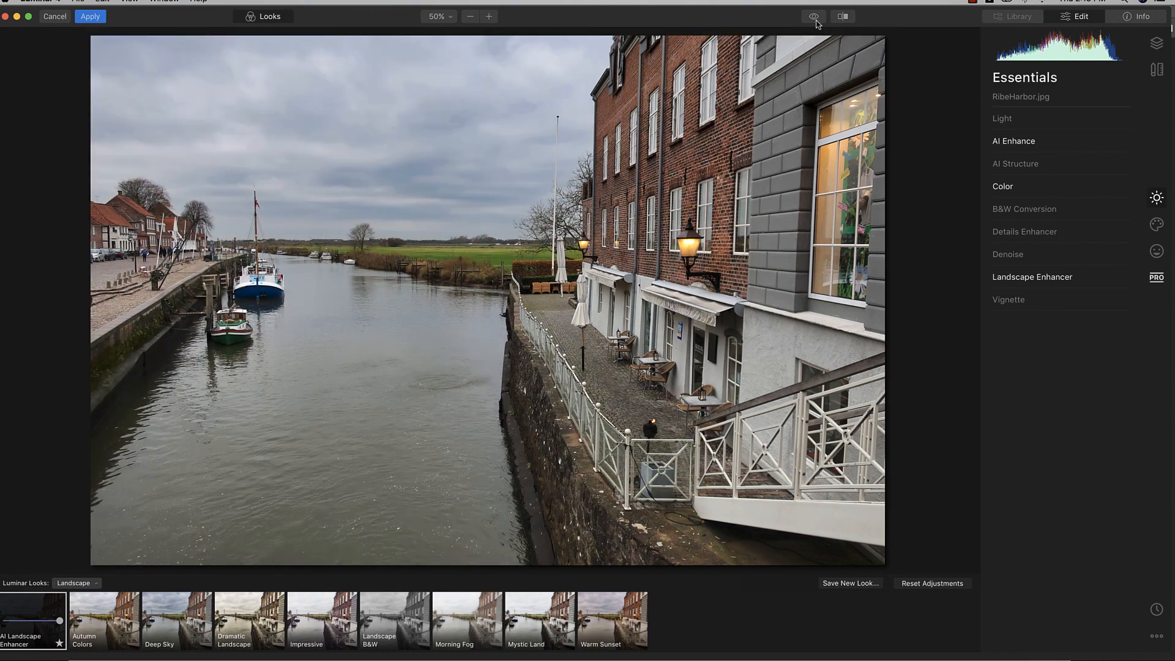
{"action": "left_click", "coordinate": [814, 18]}
{"action": "left_click", "coordinate": [815, 18]}
Step: Use AI Sky Replacement in the Creative tools to swap in the Sunset 1 sky
{"action": "left_click", "coordinate": [1156, 225]}
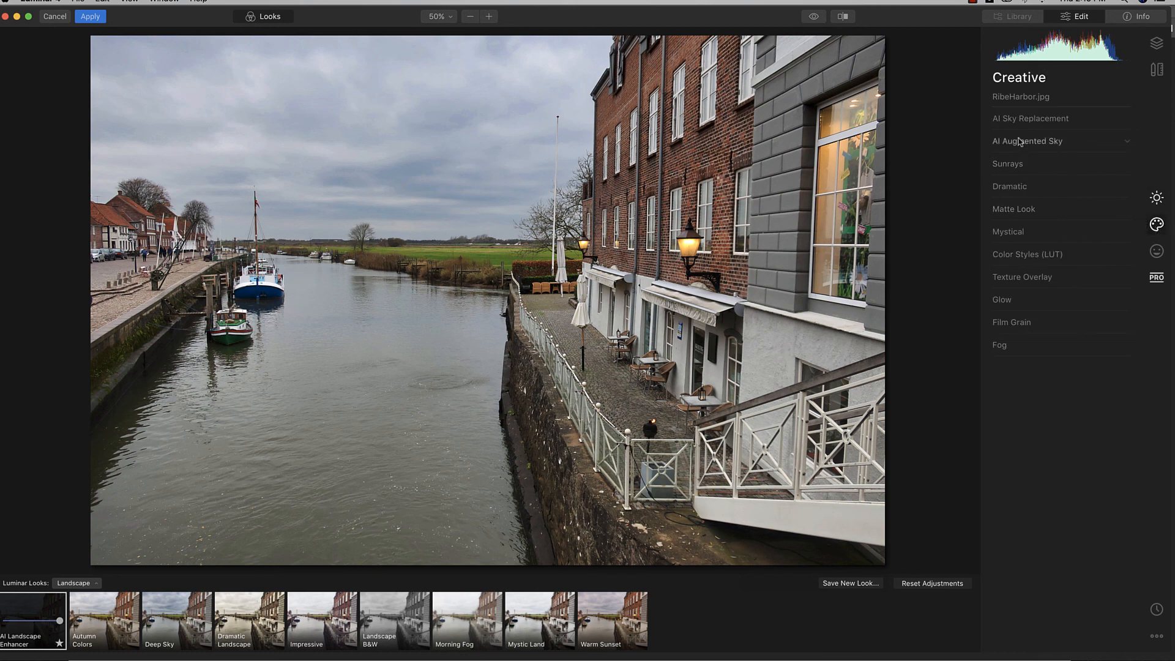
{"action": "left_click", "coordinate": [1125, 122]}
{"action": "left_click", "coordinate": [1052, 139]}
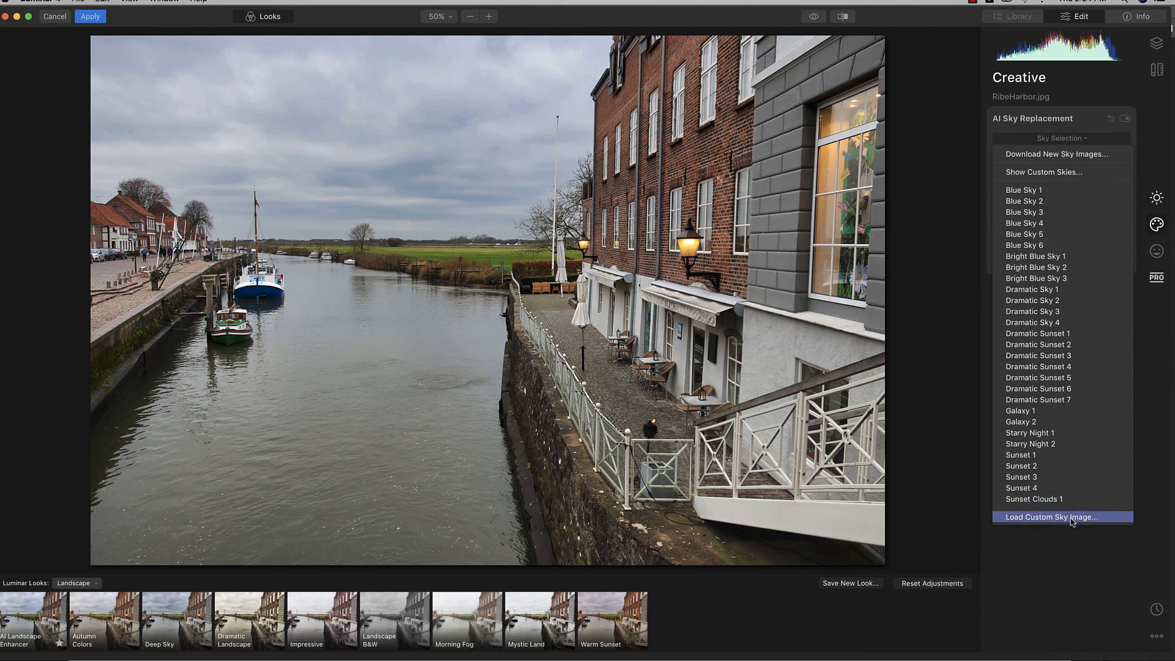
{"action": "left_click", "coordinate": [1033, 456]}
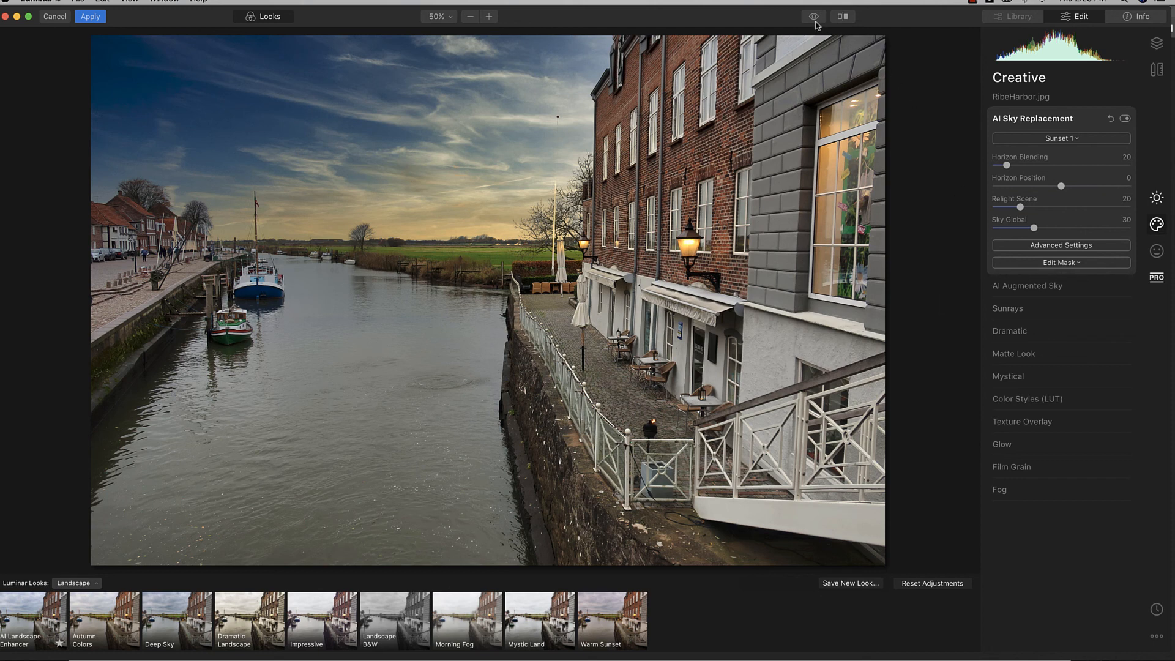
Step: Set Horizon Blending to 57 and Horizon Position to 5, then enable the Before/After comparison
{"action": "left_click_drag", "start_coordinate": [814, 18], "coordinate": [815, 19]}
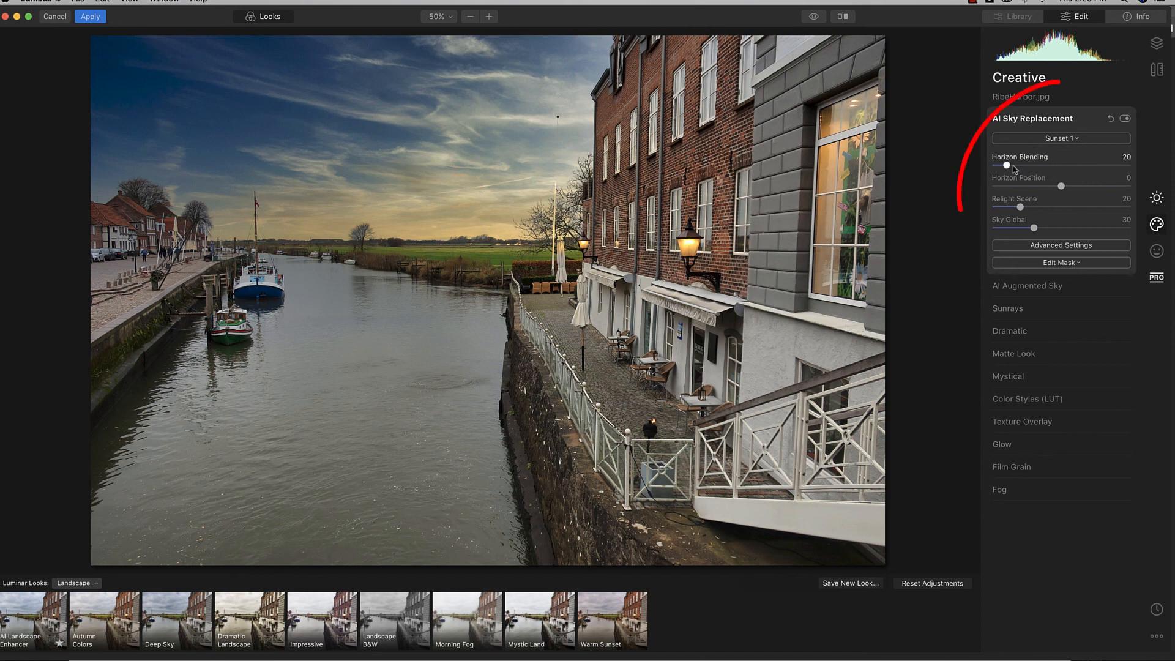
{"action": "left_click_drag", "start_coordinate": [1009, 168], "coordinate": [1036, 168]}
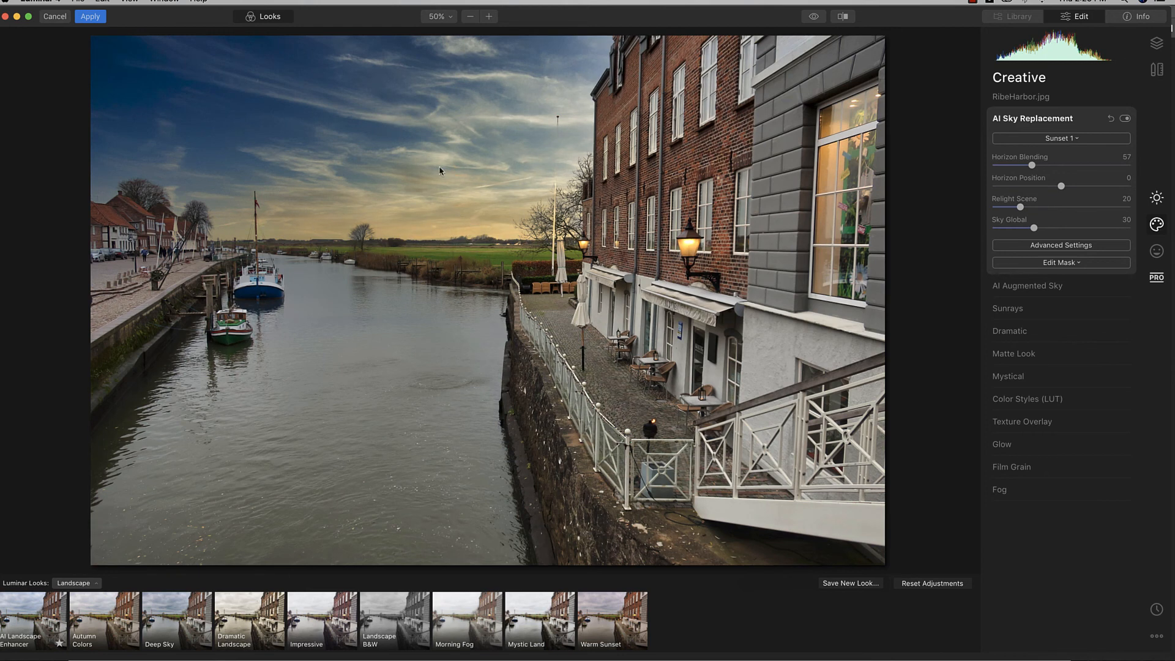
{"action": "left_click", "coordinate": [816, 18]}
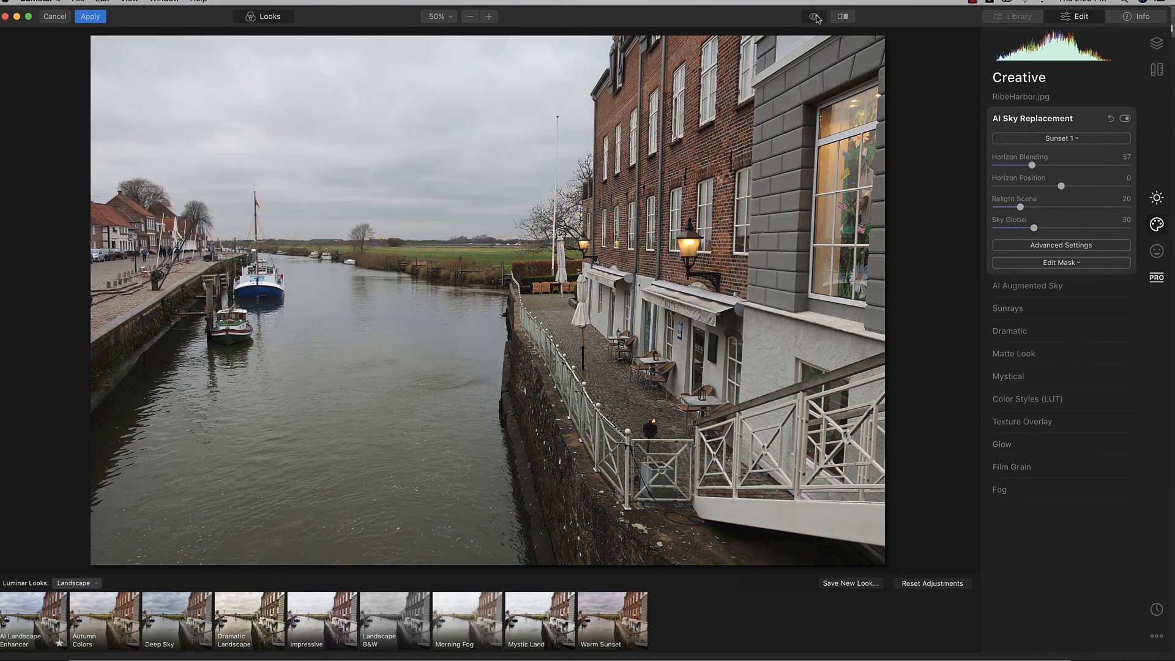
{"action": "left_click", "coordinate": [817, 19]}
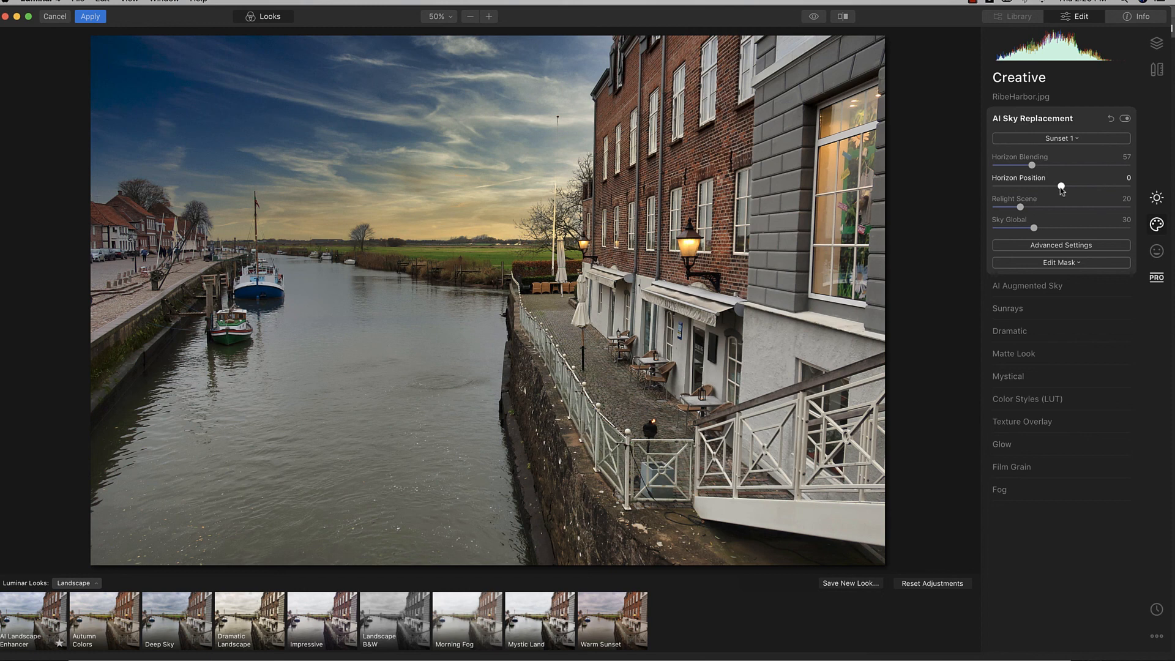
{"action": "left_click_drag", "start_coordinate": [1062, 191], "coordinate": [1065, 191]}
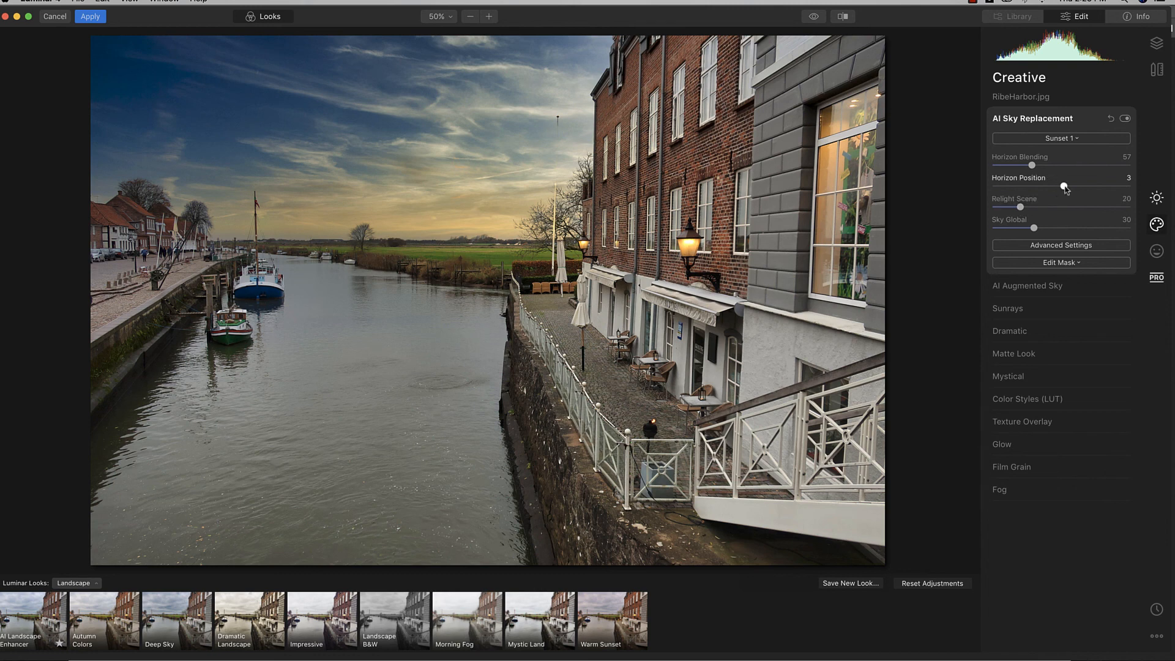
{"action": "left_click_drag", "start_coordinate": [1064, 187], "coordinate": [1065, 188]}
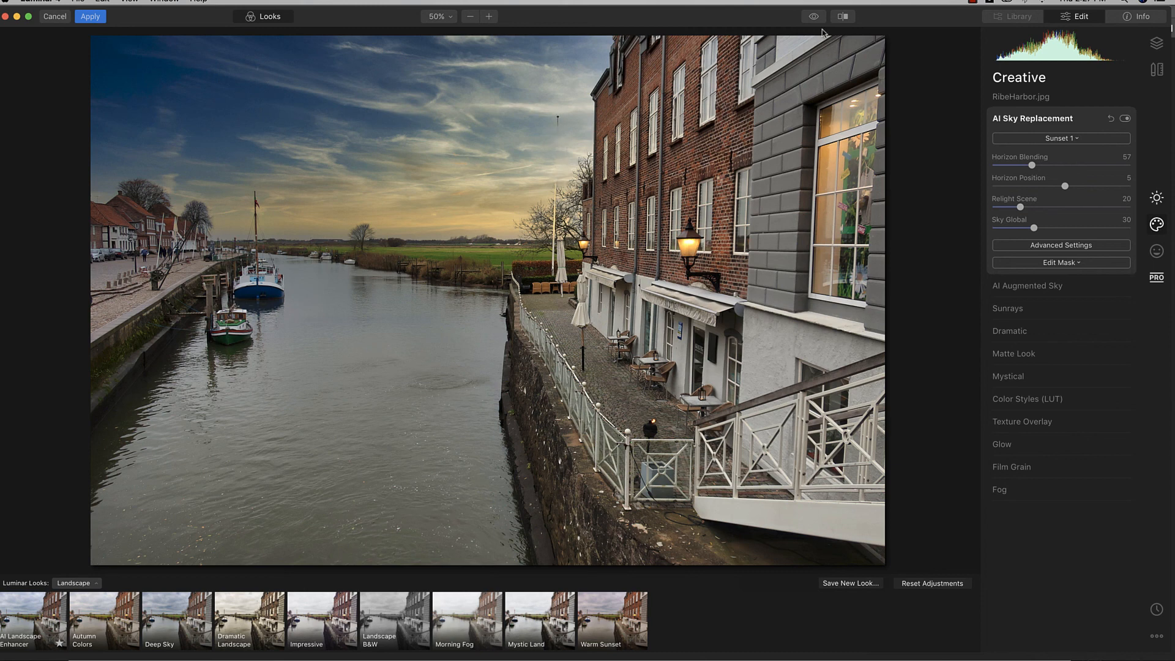
{"action": "left_click", "coordinate": [841, 18]}
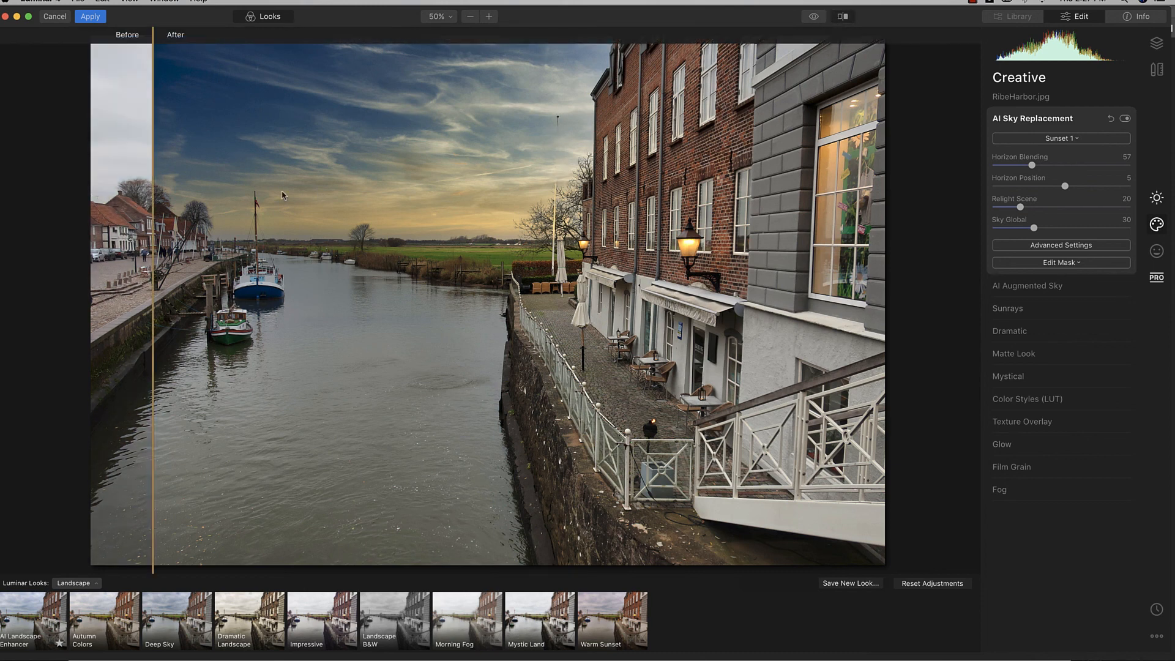
Step: Slide the before/after divider to compare grey and sunset skies, then exit split view
{"action": "left_click_drag", "start_coordinate": [153, 201], "coordinate": [587, 210]}
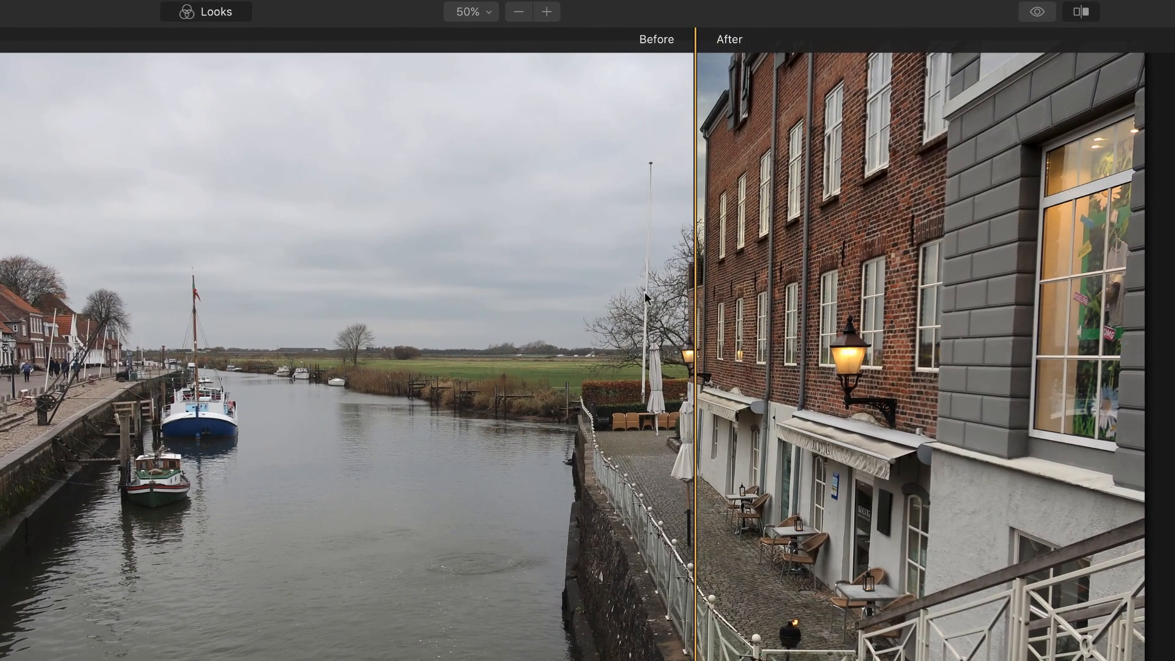
{"action": "left_click_drag", "start_coordinate": [696, 306], "coordinate": [208, 322]}
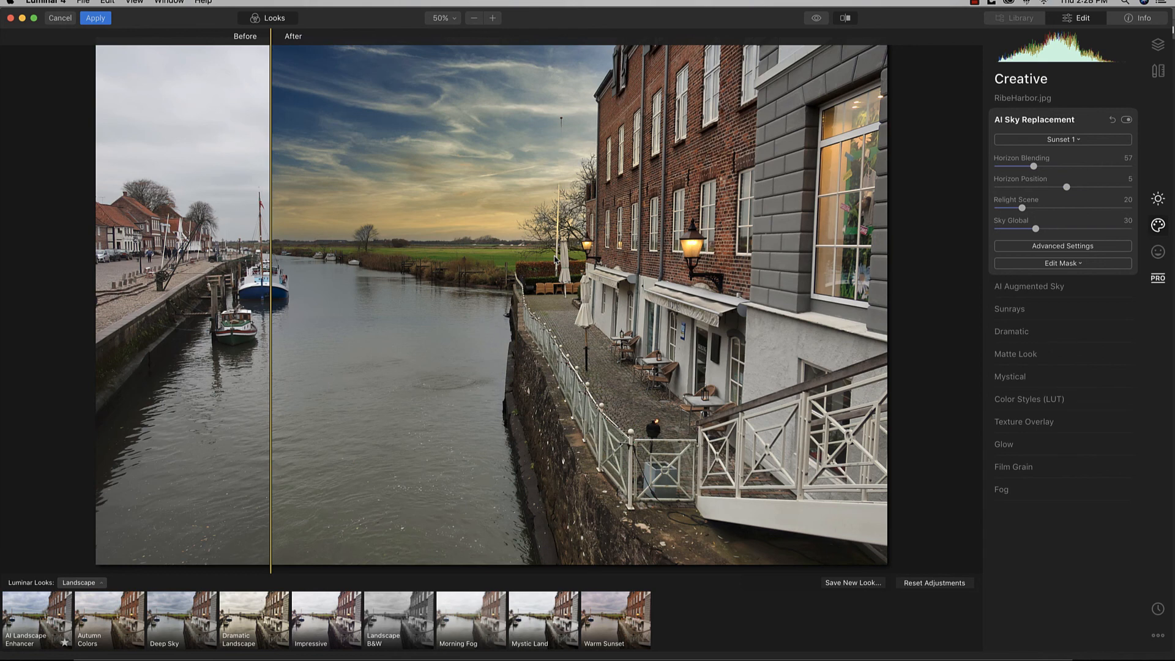
{"action": "left_click", "coordinate": [845, 17]}
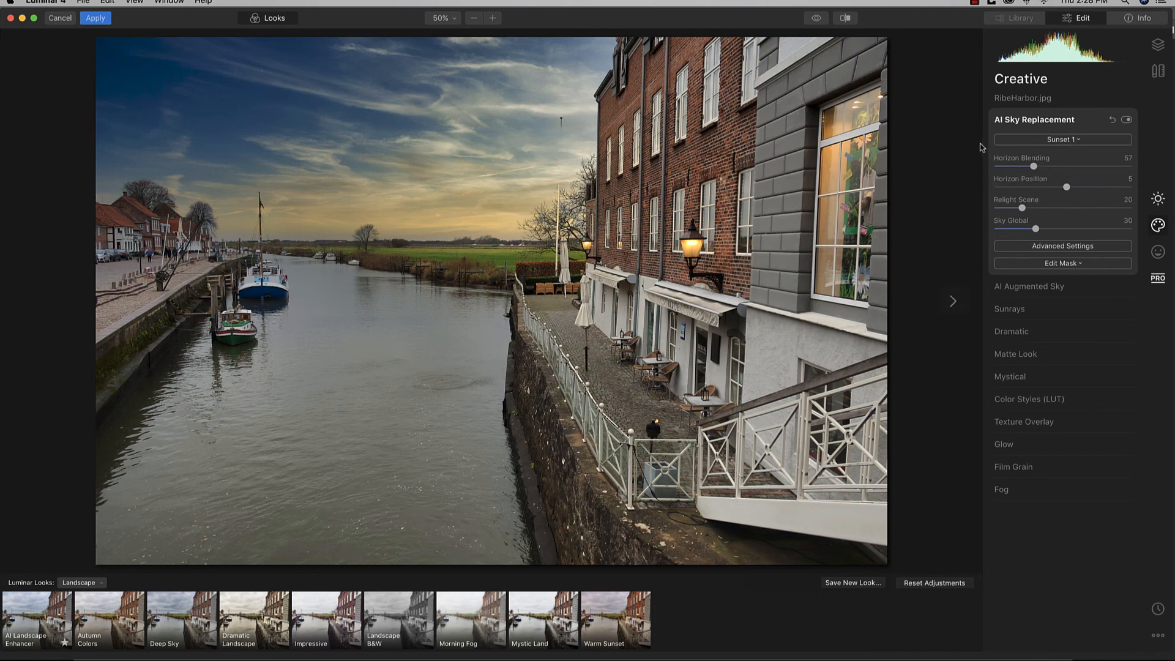
Step: Adjust Relight Scene for the sunset sky, settling it at 36
{"action": "left_click_drag", "start_coordinate": [1023, 210], "coordinate": [1044, 209]}
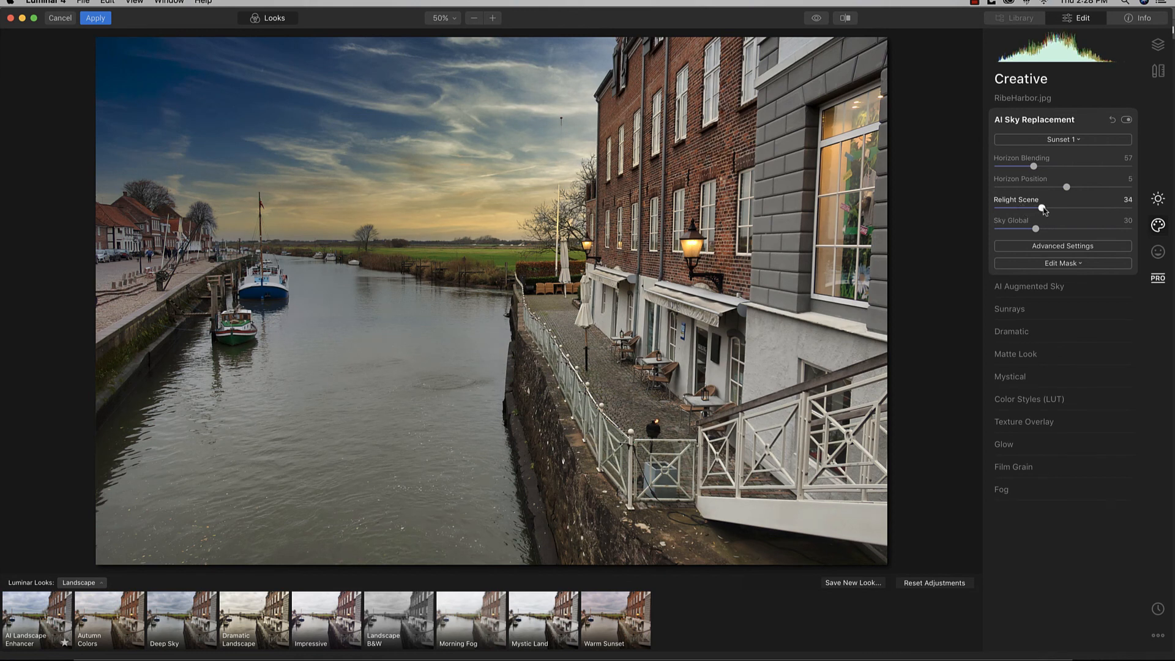
{"action": "left_click_drag", "start_coordinate": [1044, 210], "coordinate": [1049, 211]}
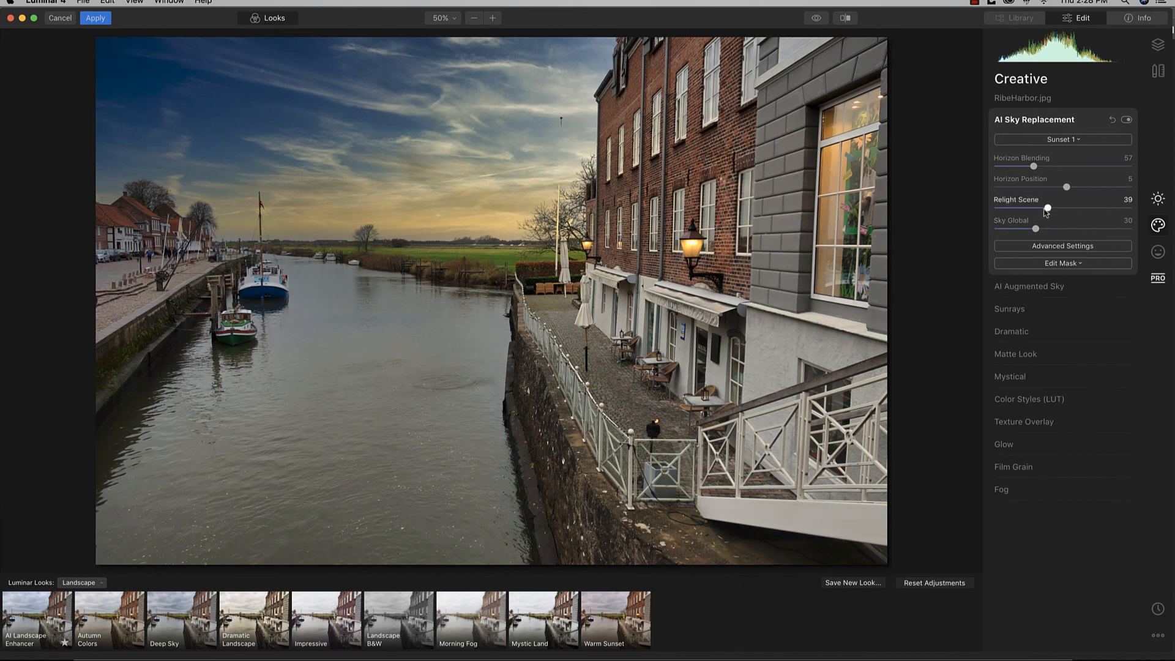
{"action": "left_click_drag", "start_coordinate": [1048, 209], "coordinate": [1045, 211]}
Step: Collapse AI Sky Replacement and apply the Dramatic filter at Amount 9
{"action": "left_click", "coordinate": [1044, 121]}
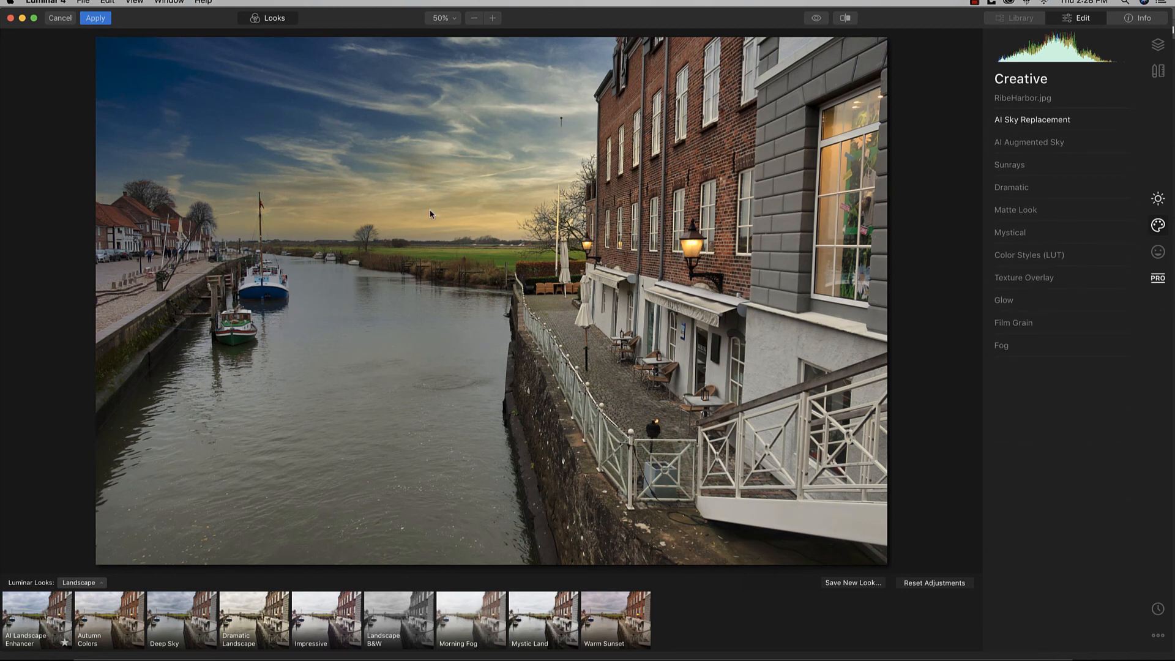
{"action": "left_click", "coordinate": [1012, 189]}
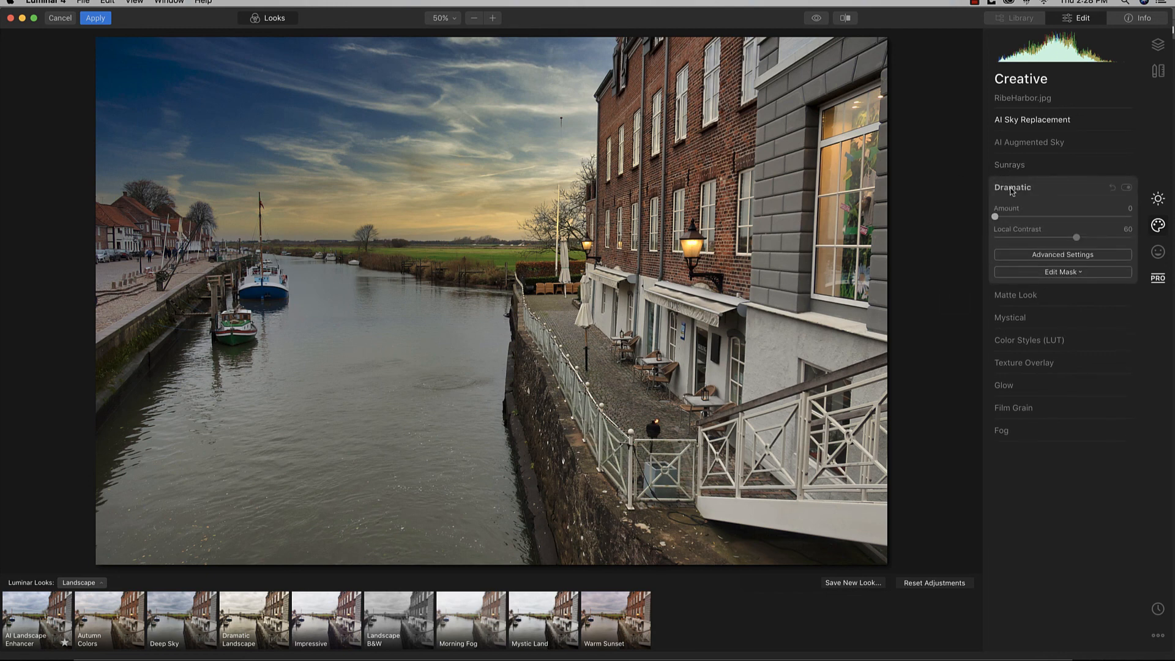
{"action": "left_click_drag", "start_coordinate": [996, 217], "coordinate": [1008, 218]}
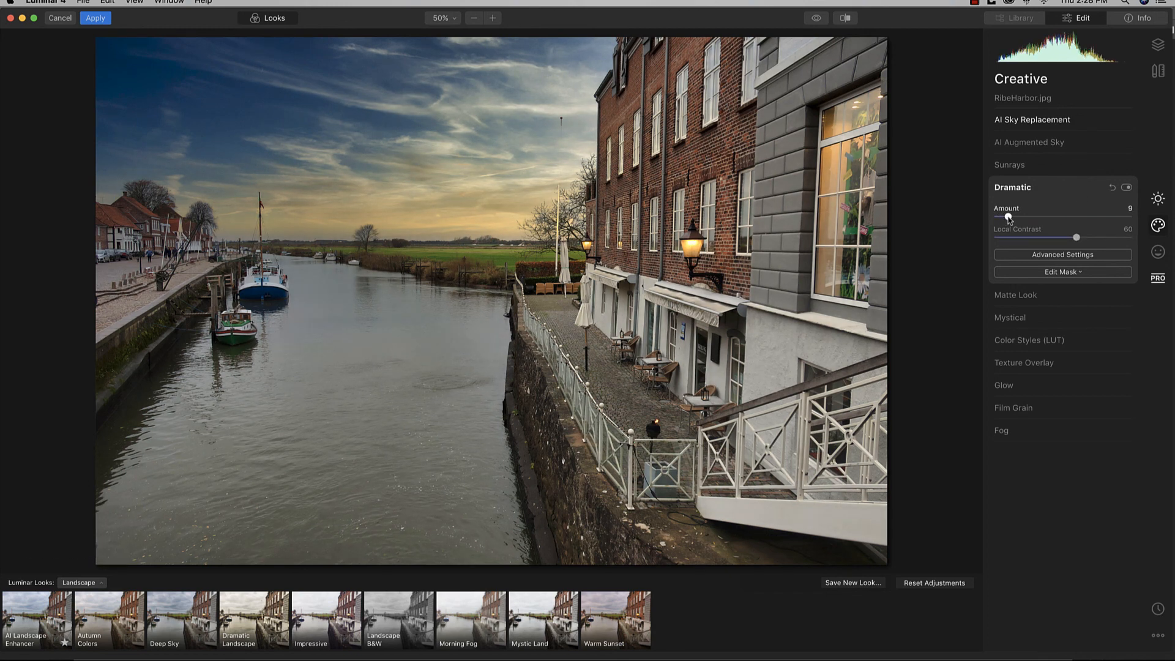
{"action": "left_click", "coordinate": [1158, 205]}
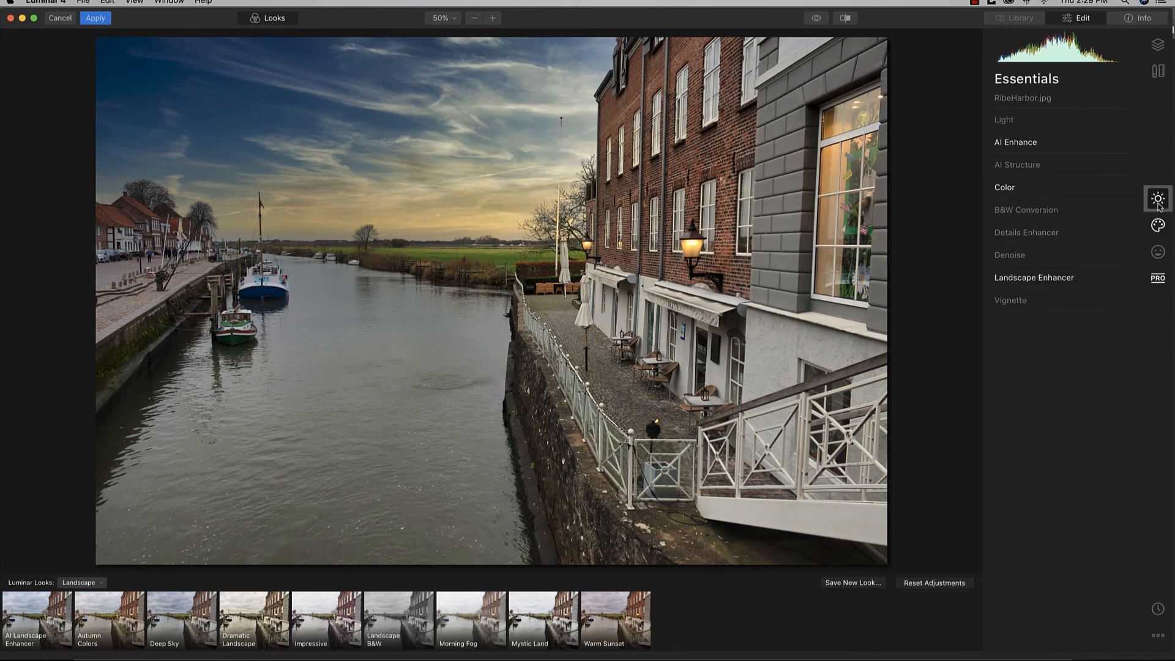
Step: In AI Enhance, raise AI Accent to 55 and strengthen the AI Sky Enhancer
{"action": "left_click", "coordinate": [1017, 143]}
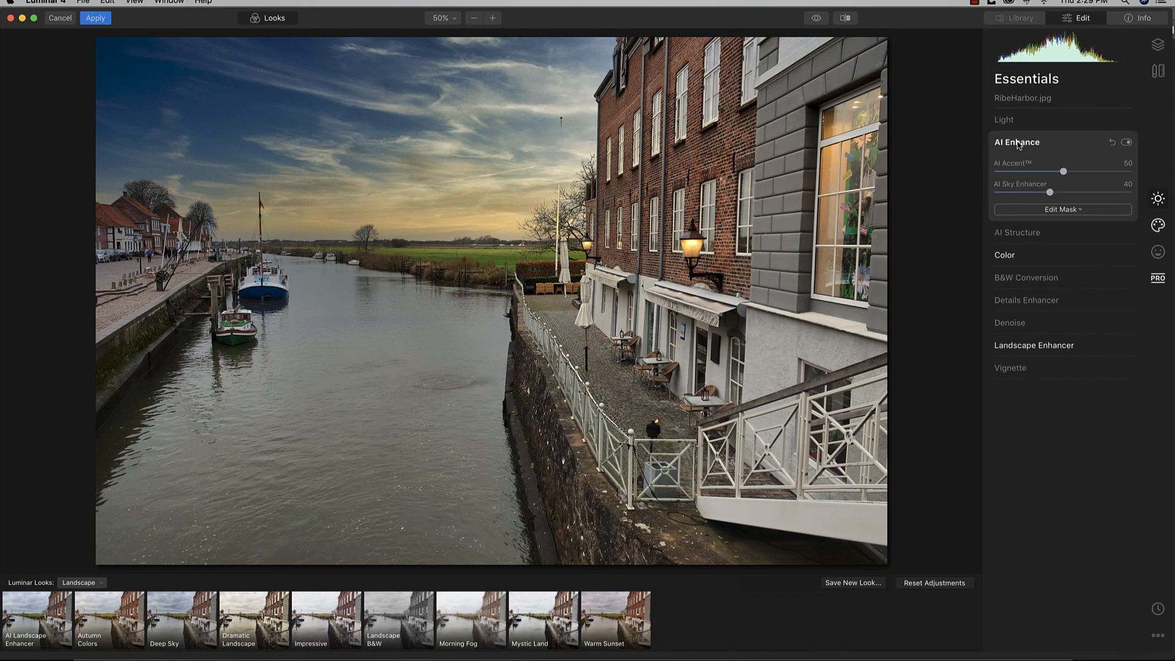
{"action": "left_click_drag", "start_coordinate": [1064, 177], "coordinate": [1070, 177]}
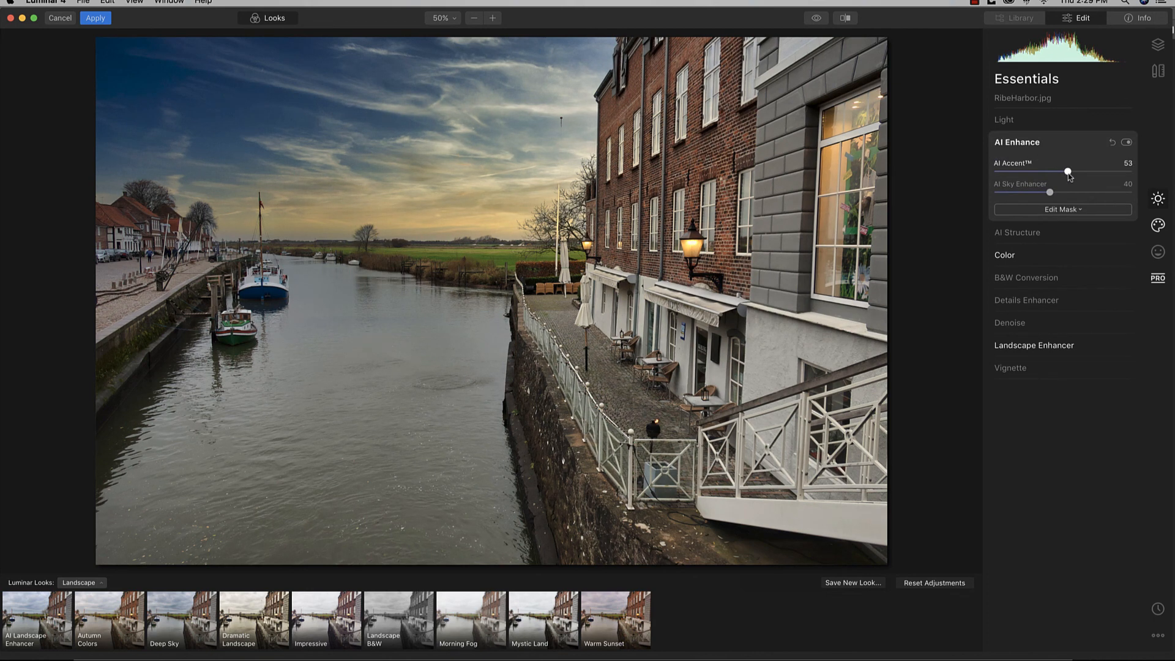
{"action": "left_click_drag", "start_coordinate": [1070, 177], "coordinate": [1072, 177]}
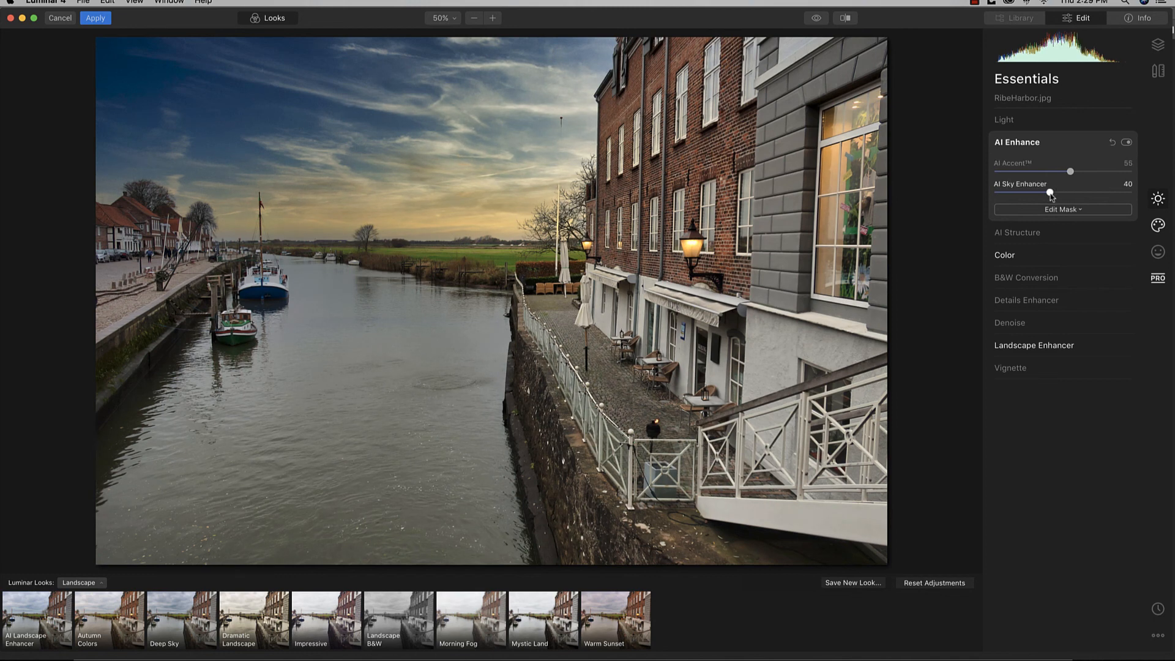
{"action": "left_click_drag", "start_coordinate": [1051, 196], "coordinate": [1062, 195]}
{"action": "left_click", "coordinate": [1017, 147]}
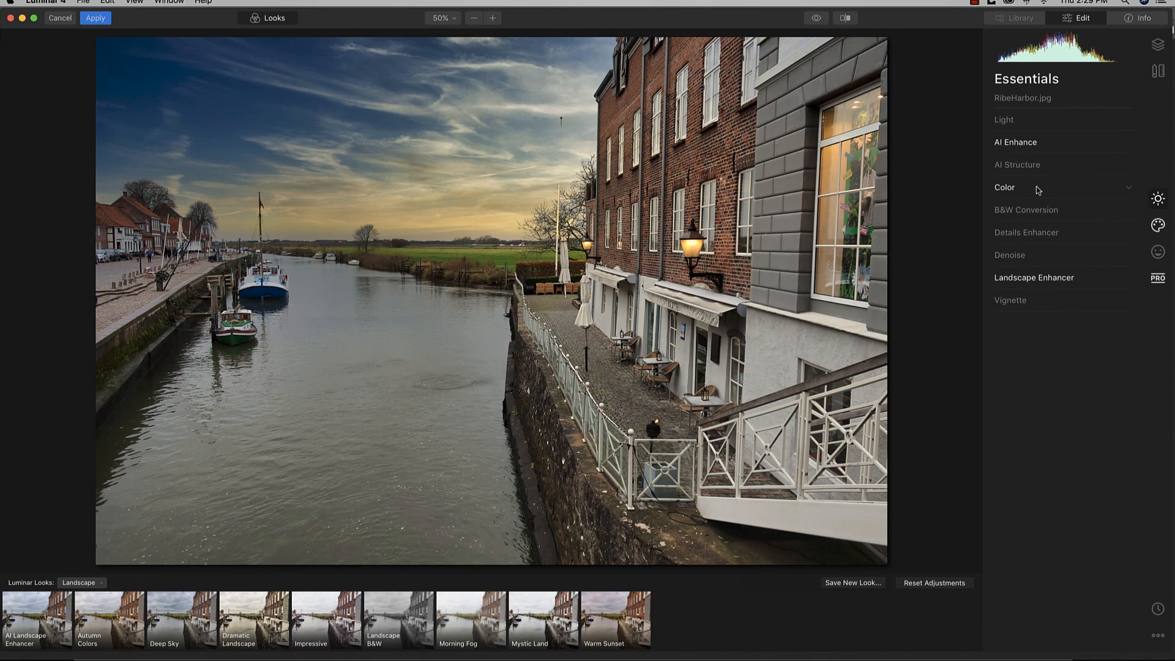
Step: Set Landscape Enhancer's Golden Hour to 39
{"action": "left_click", "coordinate": [1068, 279]}
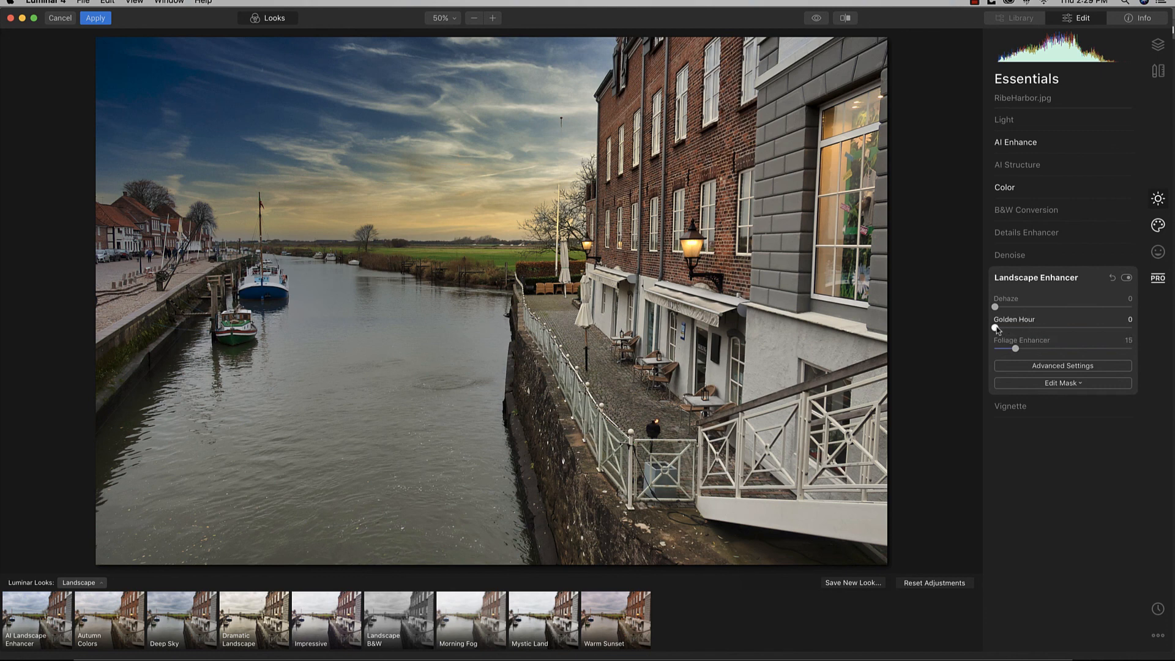
{"action": "left_click_drag", "start_coordinate": [996, 329], "coordinate": [1032, 331]}
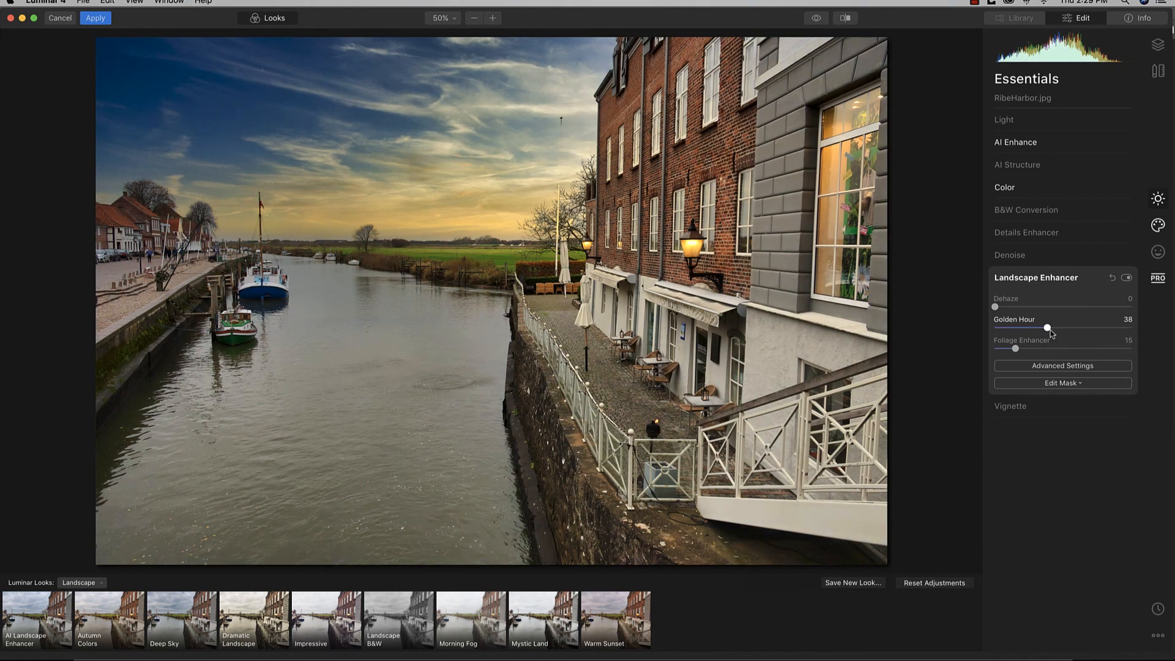
{"action": "left_click_drag", "start_coordinate": [1050, 329], "coordinate": [1049, 331]}
{"action": "left_click", "coordinate": [1034, 278]}
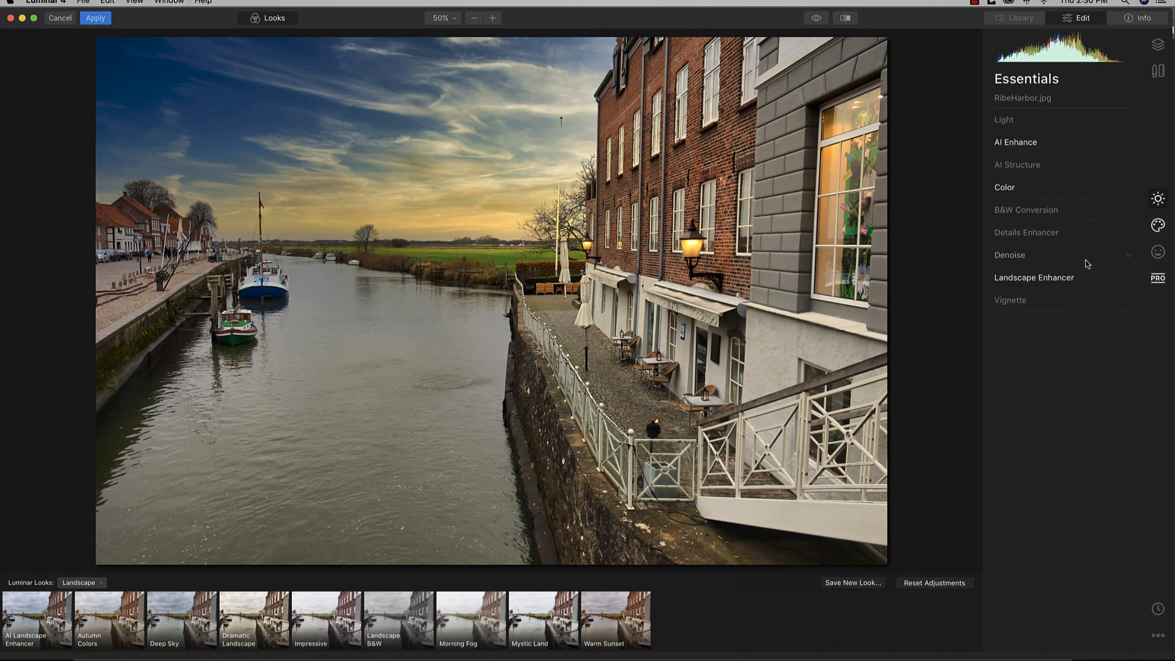
Step: Browse the Creative, Portrait and Professional tool groups in Luminar 4
{"action": "left_click", "coordinate": [1157, 230]}
{"action": "left_click", "coordinate": [1158, 199]}
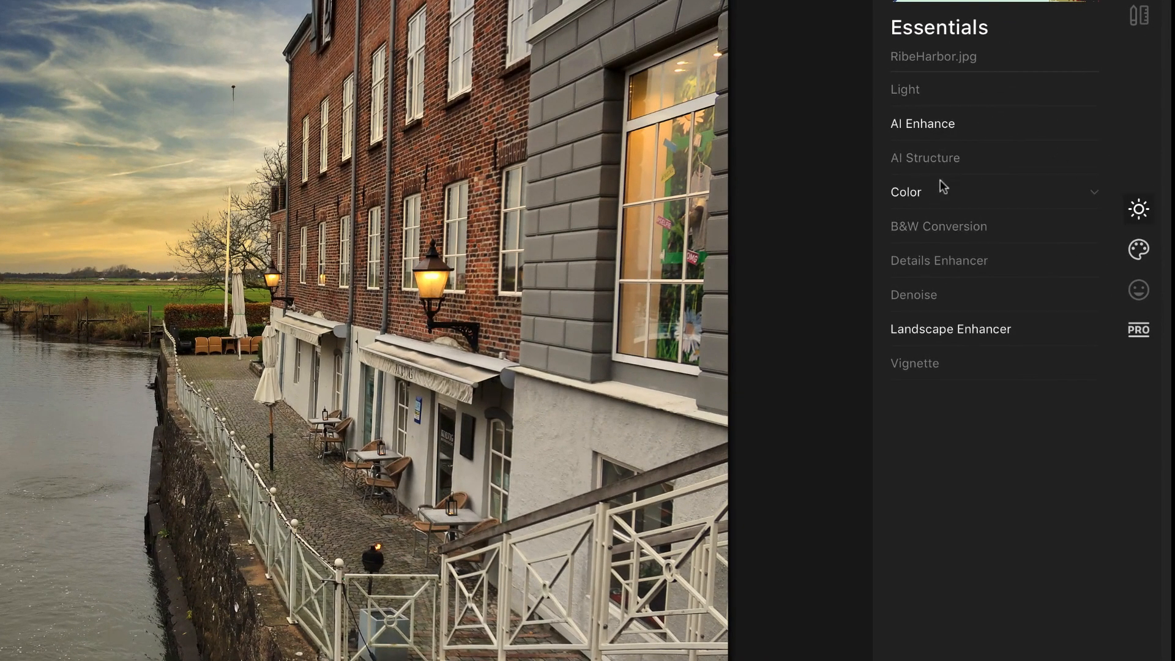
{"action": "left_click", "coordinate": [1138, 251]}
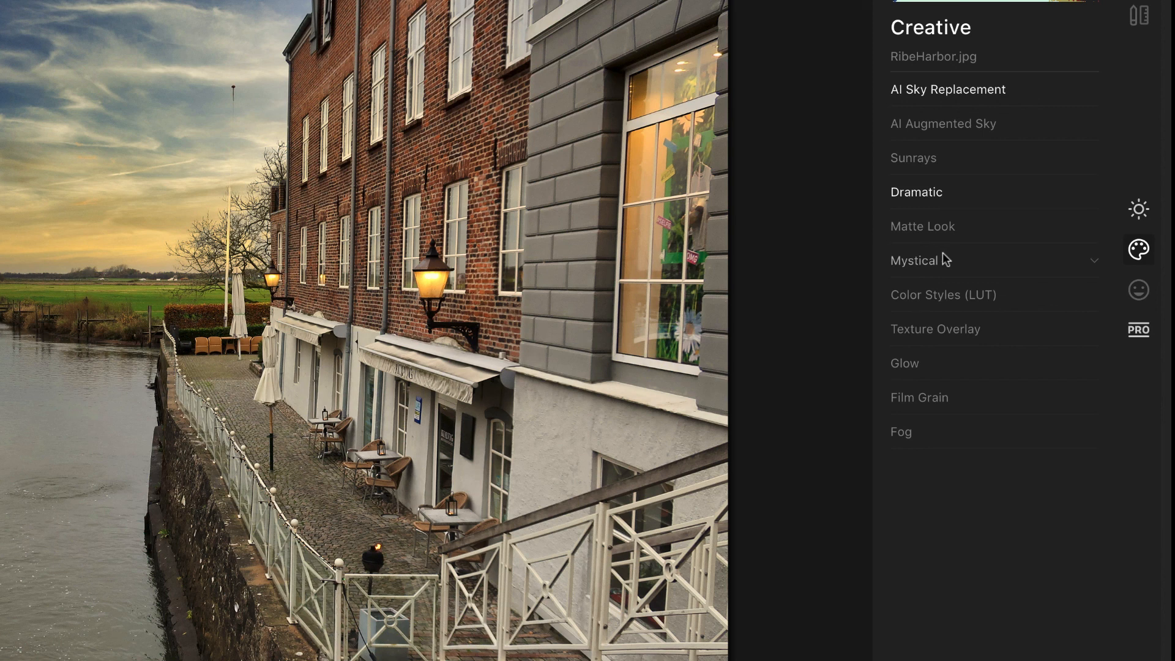
{"action": "left_click", "coordinate": [1146, 292]}
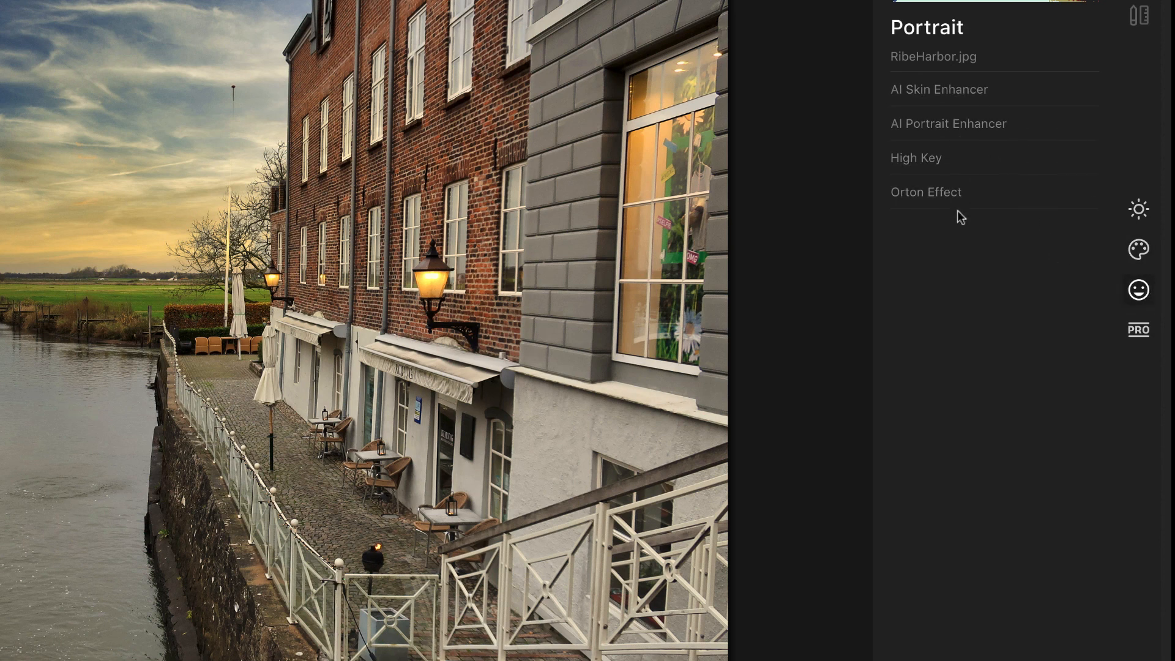
{"action": "left_click", "coordinate": [1140, 334]}
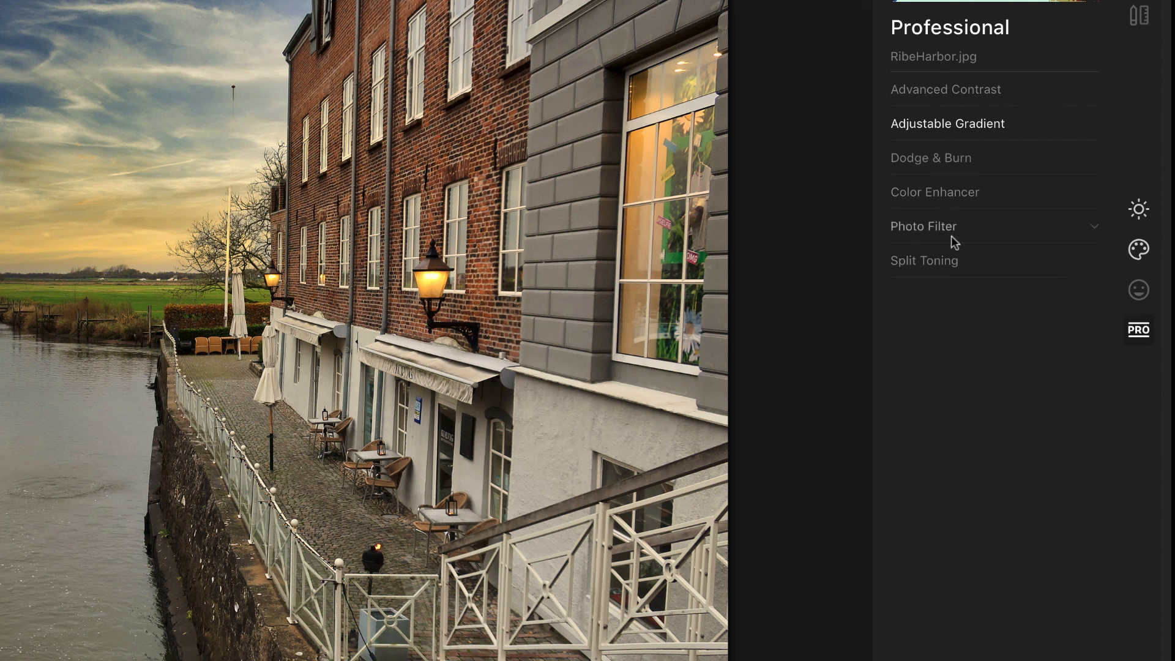
Step: Inspect the Dodge & Burn and Color Enhancer settings, then show the before/after split view
{"action": "left_click", "coordinate": [954, 161]}
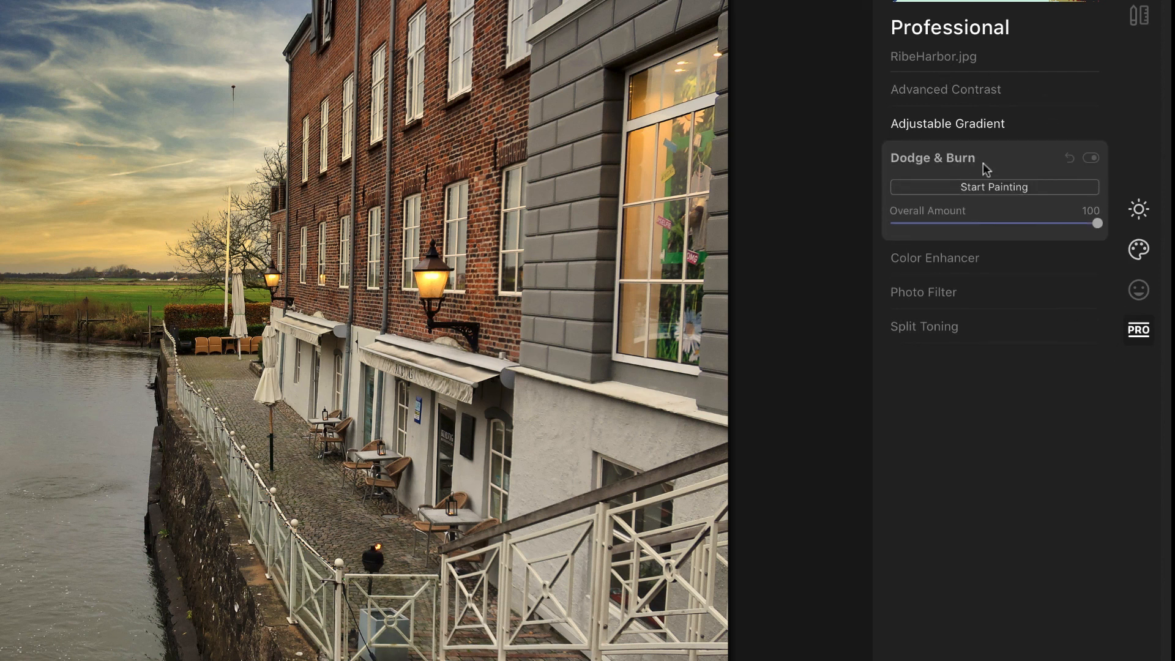
{"action": "left_click", "coordinate": [947, 255]}
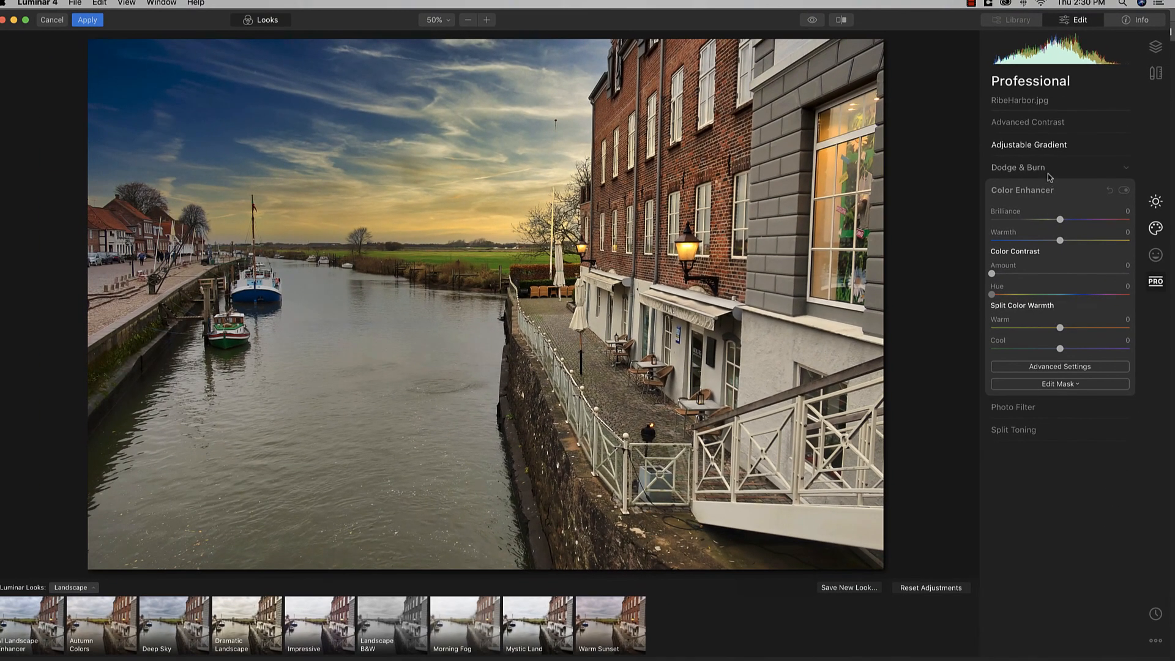
{"action": "left_click", "coordinate": [1034, 190]}
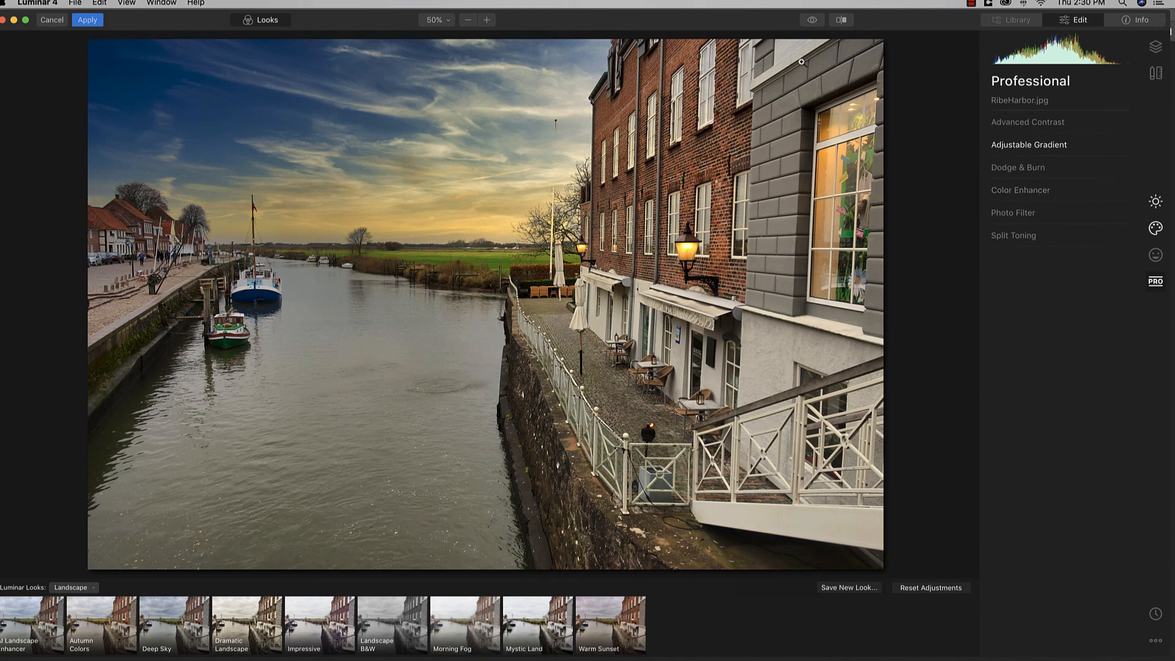
{"action": "left_click", "coordinate": [841, 20]}
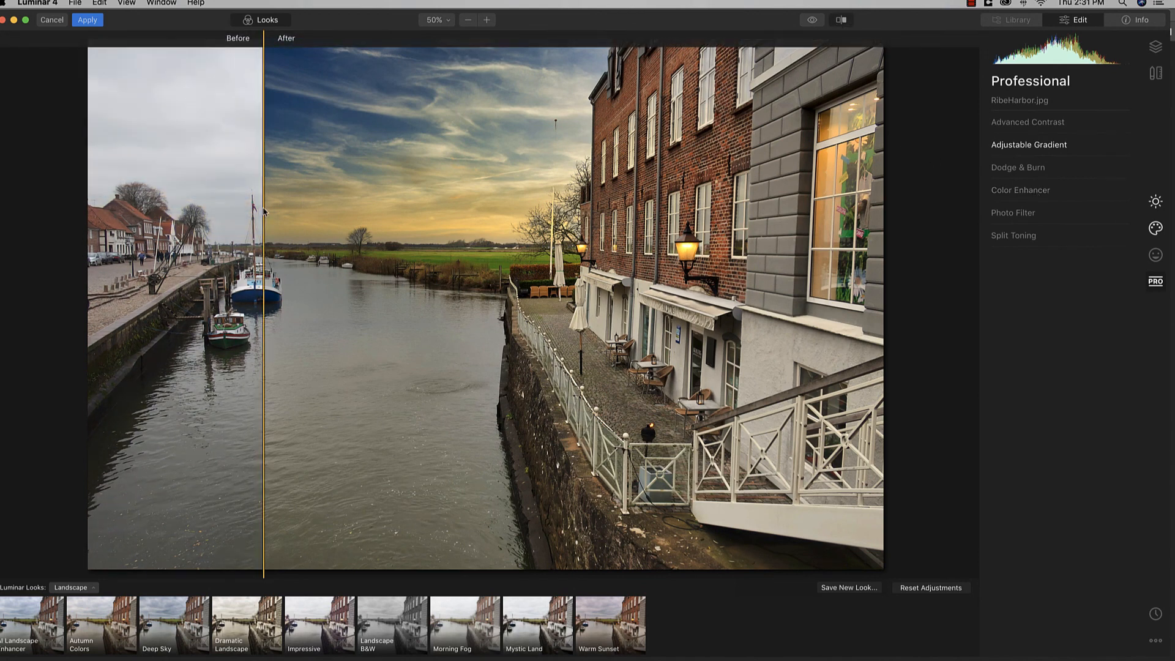
Step: Widen the unedited side of the before/after split, then turn the comparison off
{"action": "left_click_drag", "start_coordinate": [264, 211], "coordinate": [844, 294]}
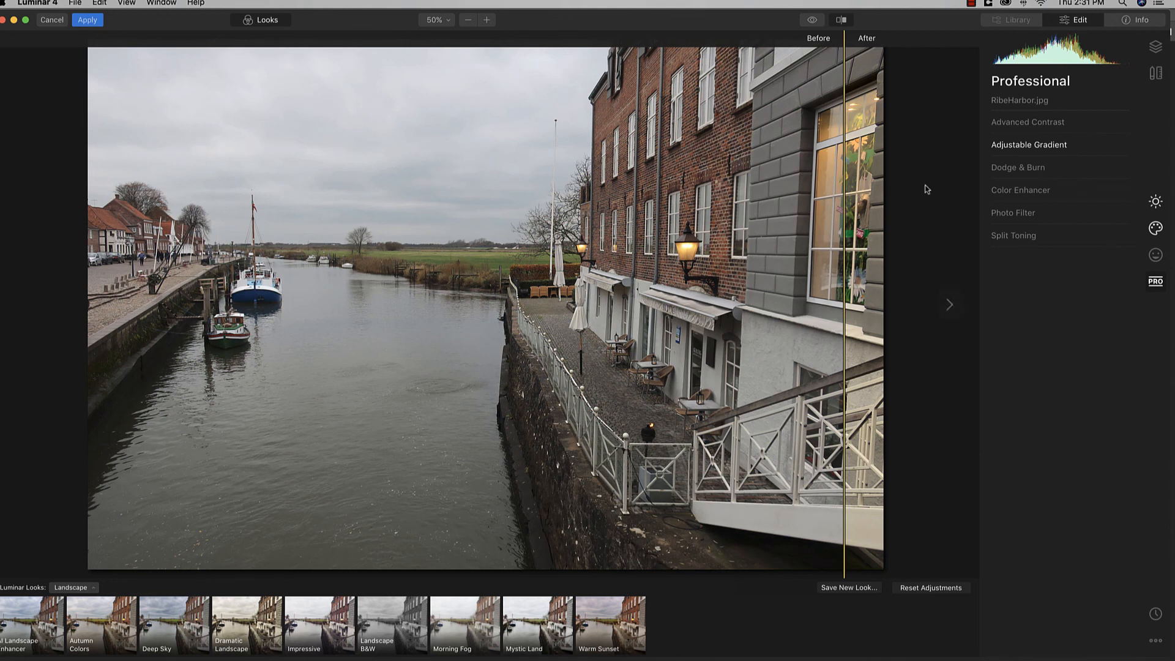
{"action": "left_click", "coordinate": [846, 24]}
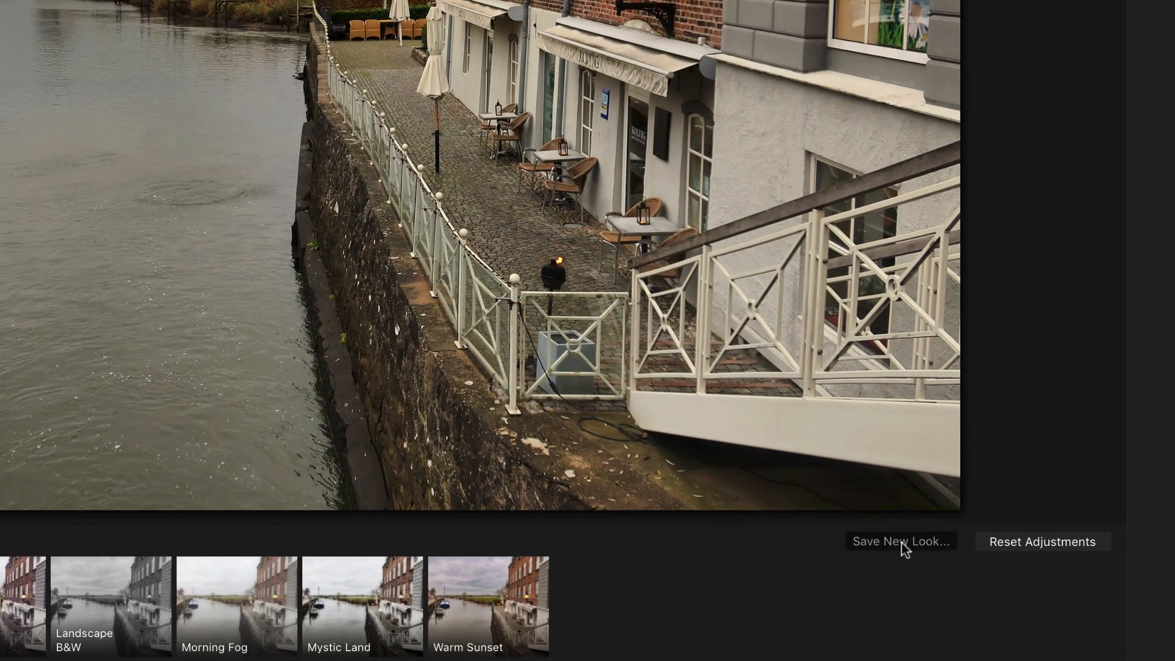
Step: Save the current Luminar edits as a new look named SunsetHarbor
{"action": "left_click", "coordinate": [901, 543]}
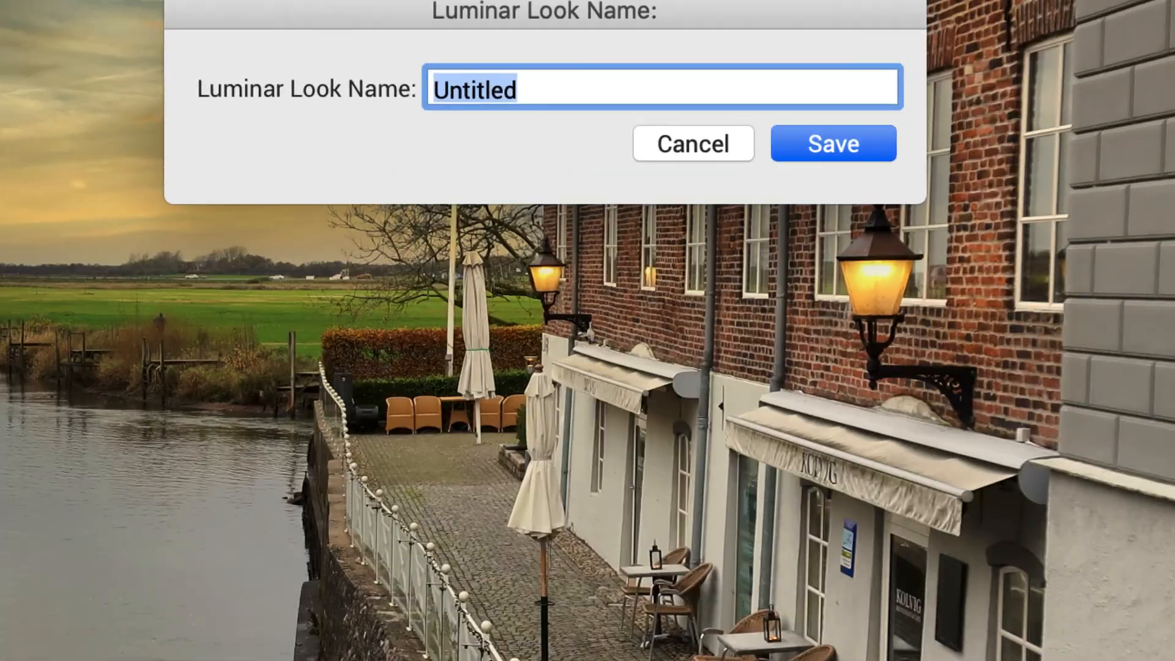
{"action": "type", "text": "Sunset"}
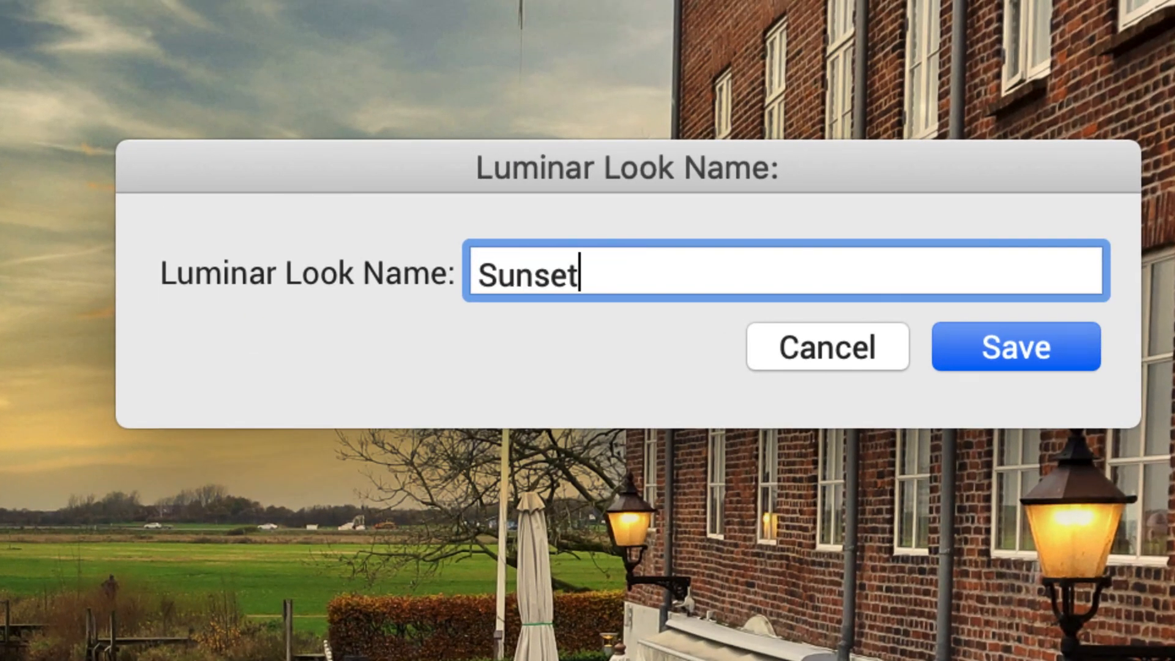
{"action": "type", "text": "Harbor"}
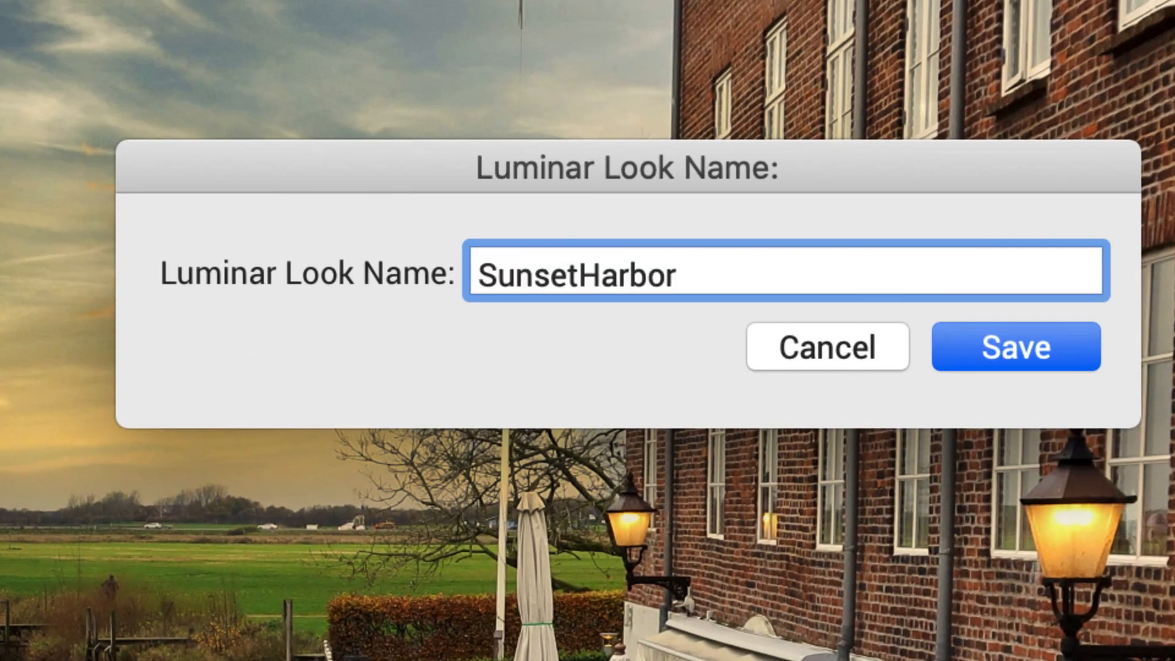
{"action": "left_click", "coordinate": [1023, 344]}
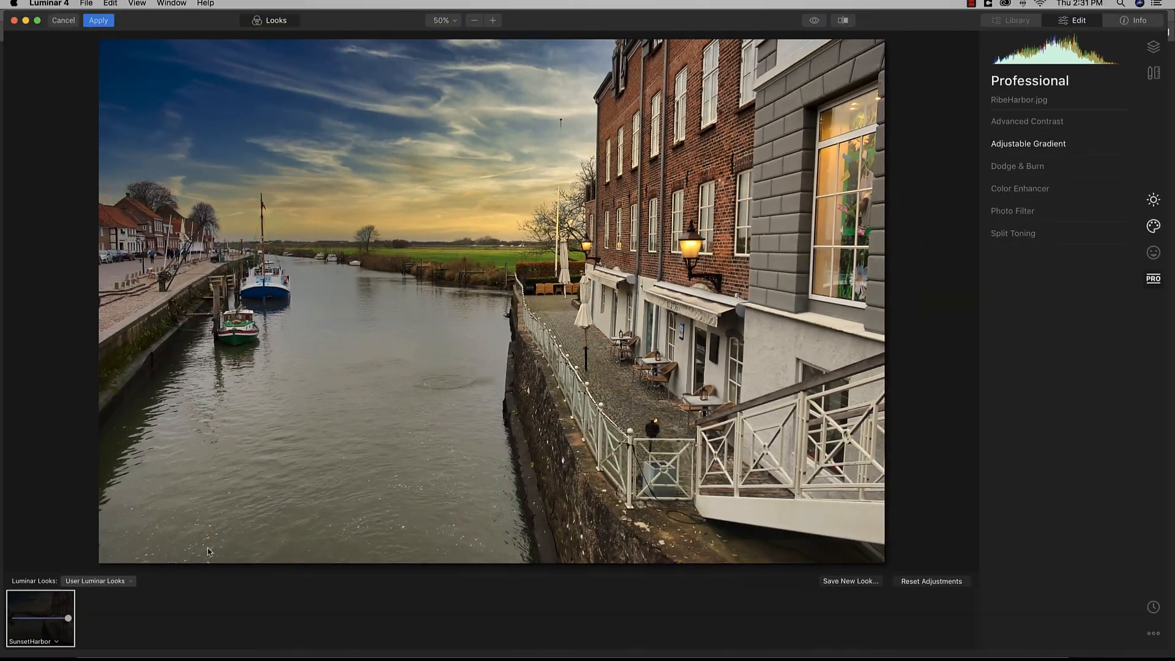
Step: Check the User looks collection, then apply the edits back to Photoshop
{"action": "left_click", "coordinate": [111, 583]}
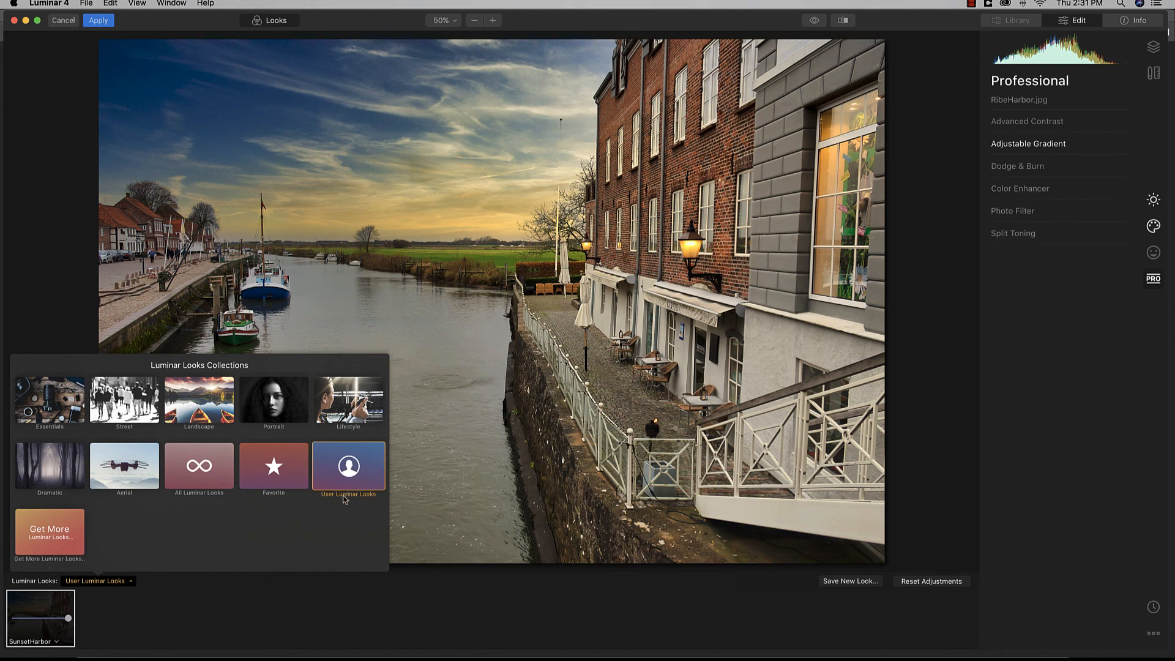
{"action": "left_click", "coordinate": [369, 483]}
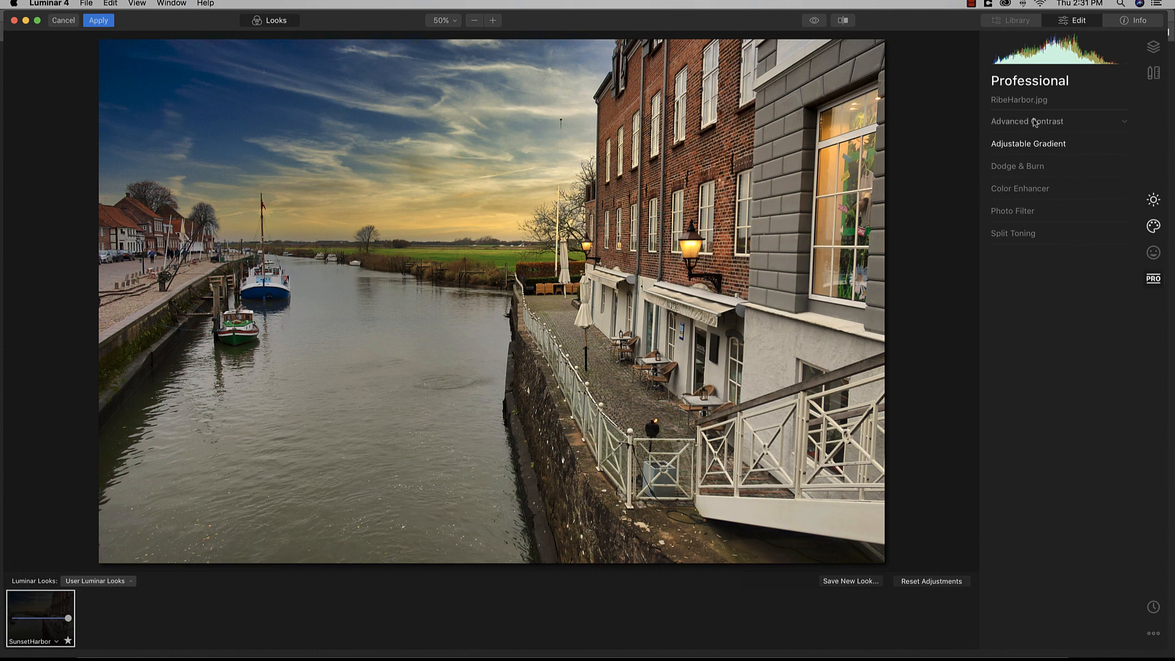
{"action": "left_click", "coordinate": [99, 22]}
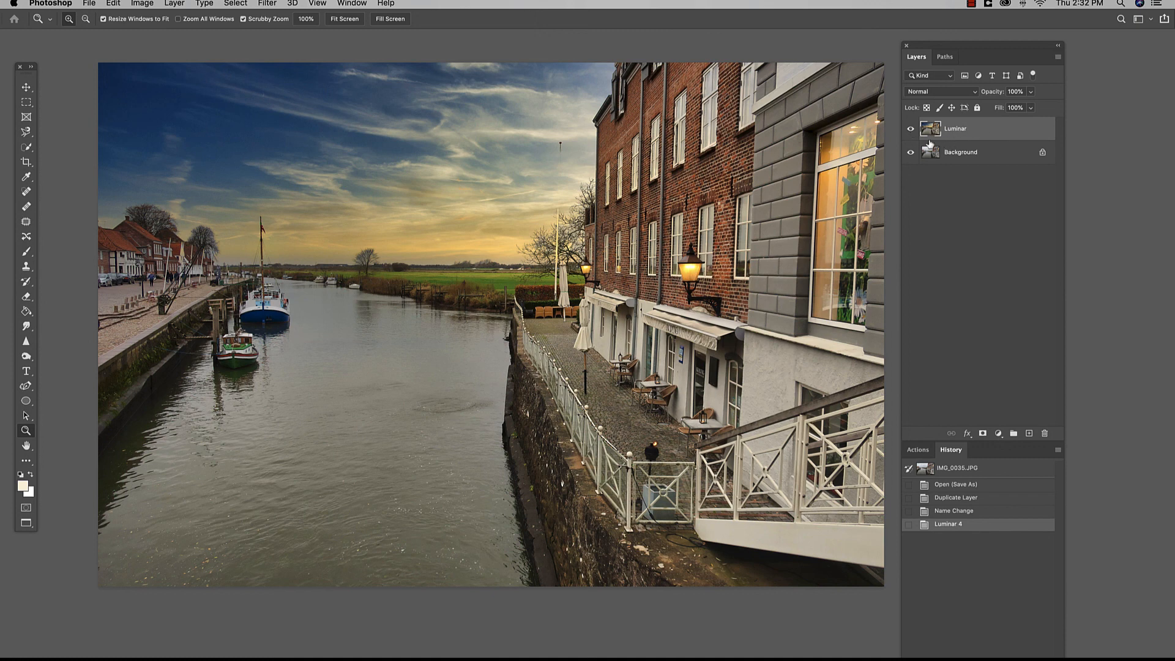
Step: Compare the Luminar layer on and off, lower its opacity slightly, and keep Normal blend mode
{"action": "left_click", "coordinate": [910, 129]}
{"action": "left_click", "coordinate": [911, 130]}
{"action": "left_click", "coordinate": [1031, 92]}
{"action": "left_click_drag", "start_coordinate": [1034, 106], "coordinate": [1034, 109]}
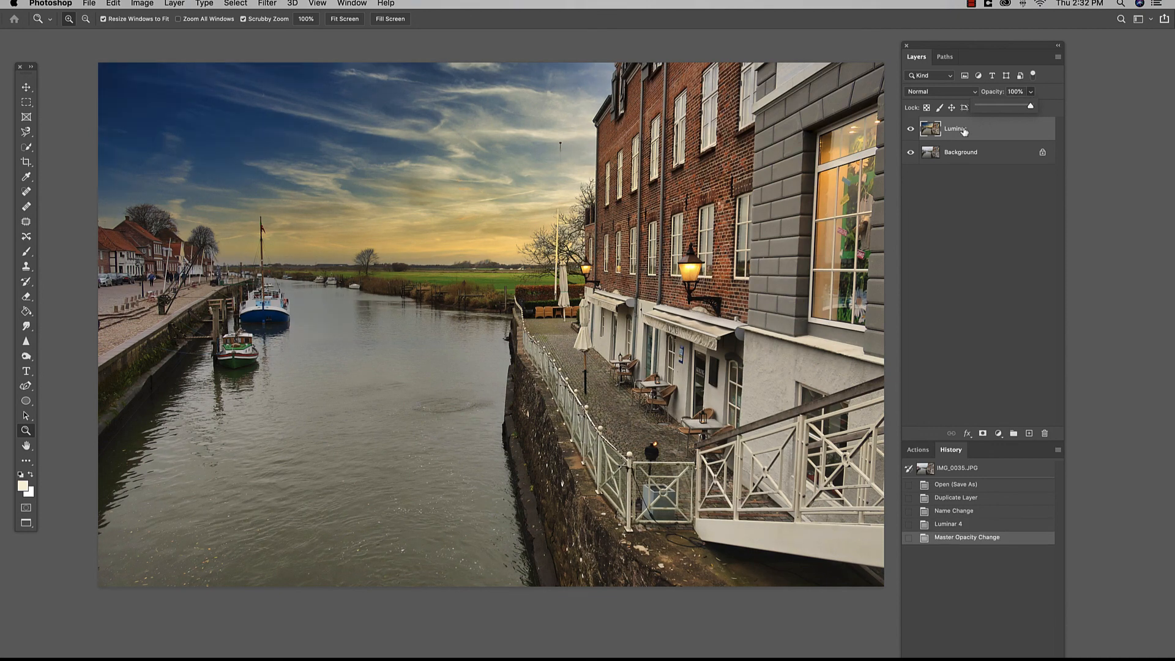
{"action": "left_click", "coordinate": [949, 92]}
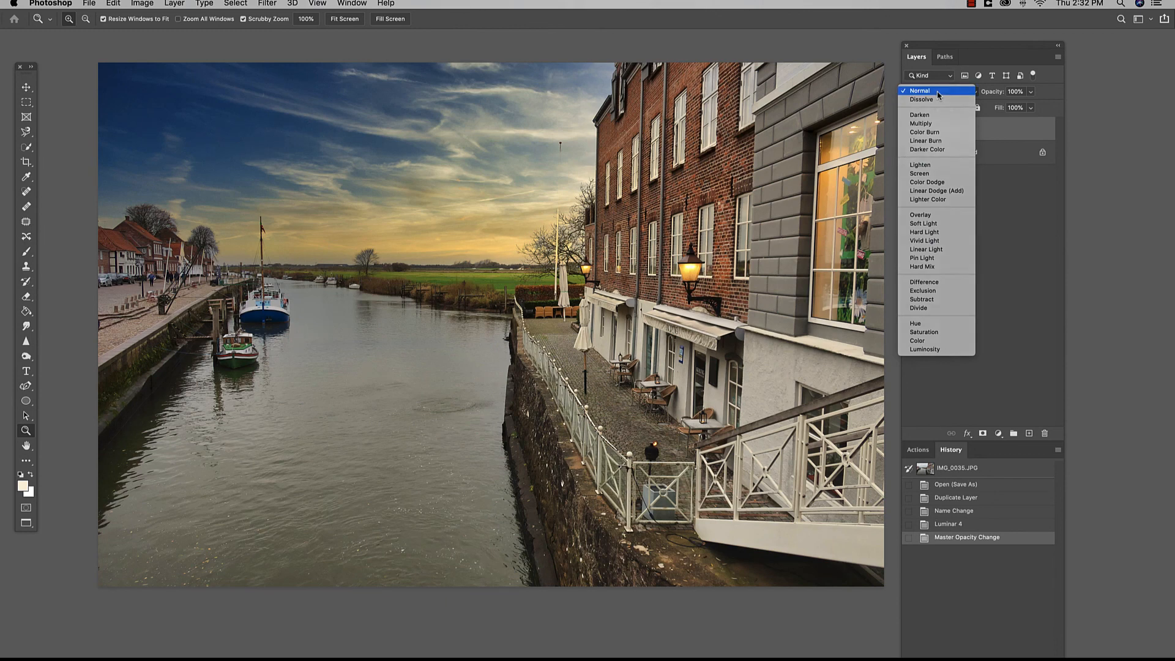
{"action": "left_click", "coordinate": [936, 91]}
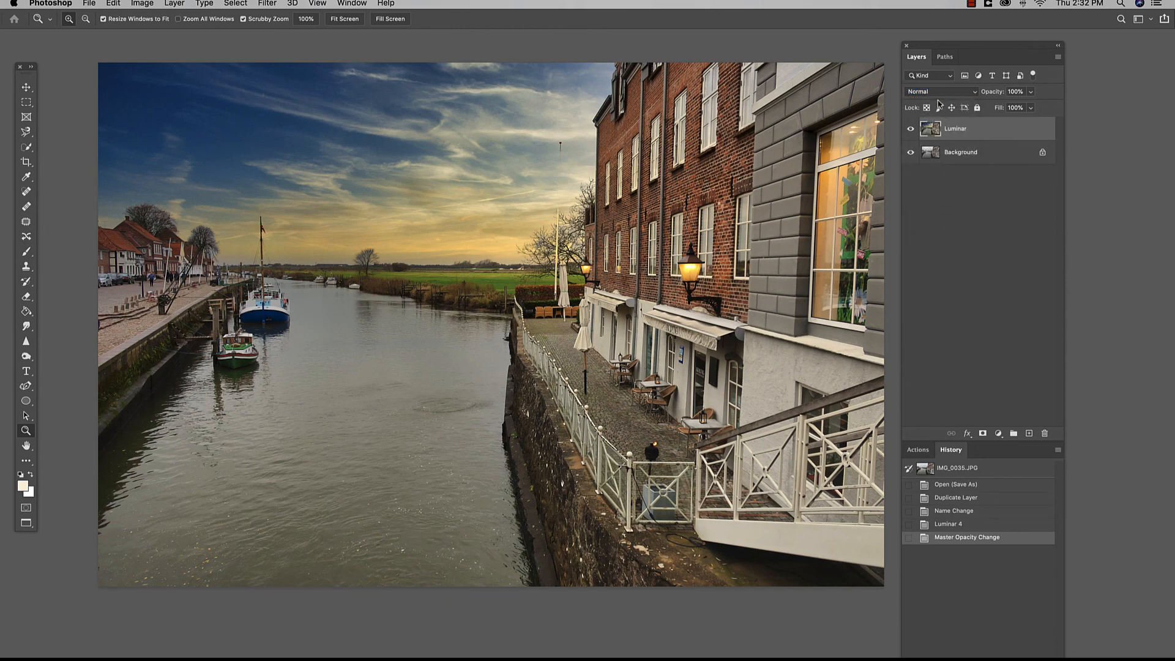
Step: Rename the Luminar layer to SunsetHarbor
{"action": "double_click", "coordinate": [956, 129]}
{"action": "type", "text": "SunsetHa"}
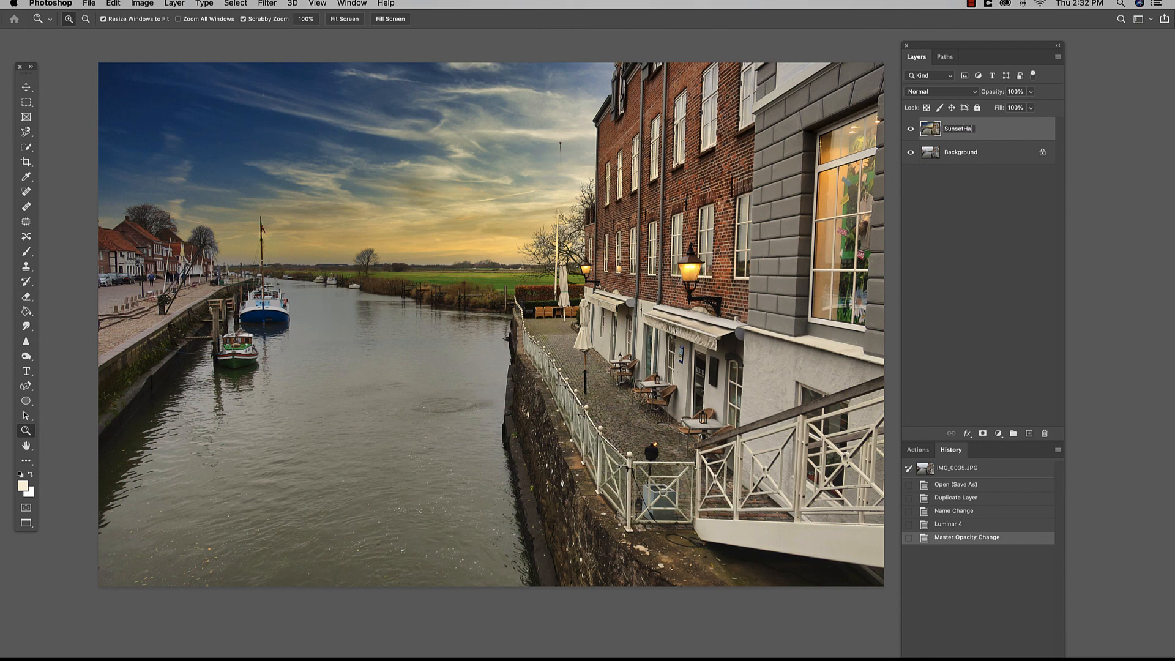
{"action": "type", "text": "rbor"}
{"action": "key", "text": "Return"}
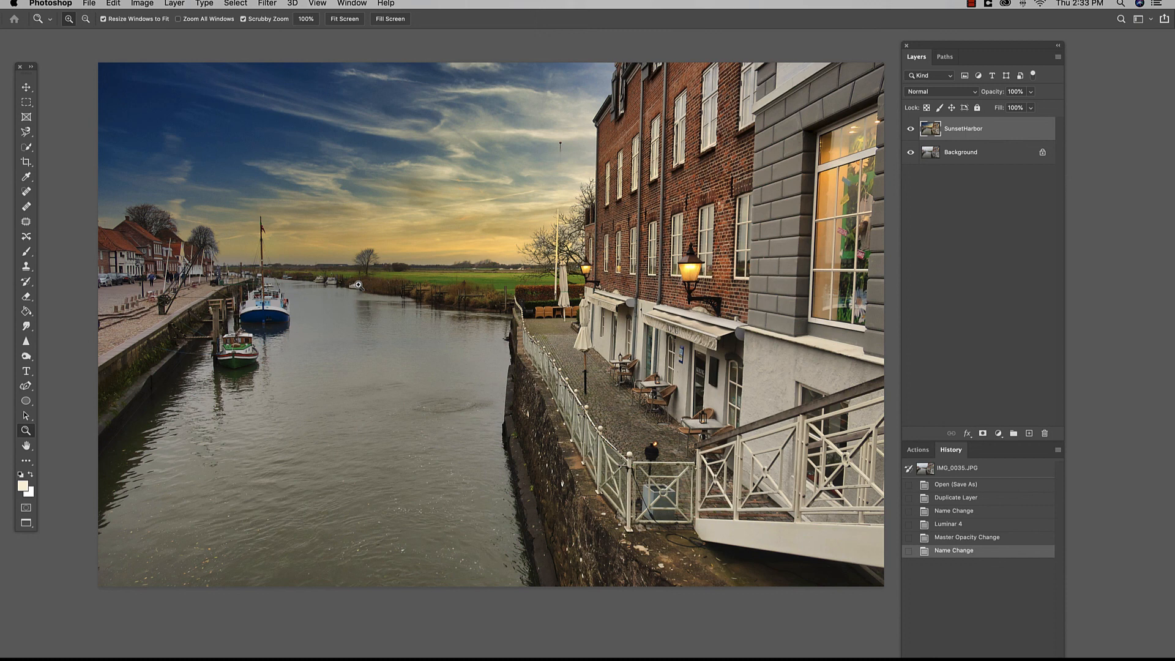
Step: Bring the portrait window in front of the harbour image
{"action": "key", "text": "f"}
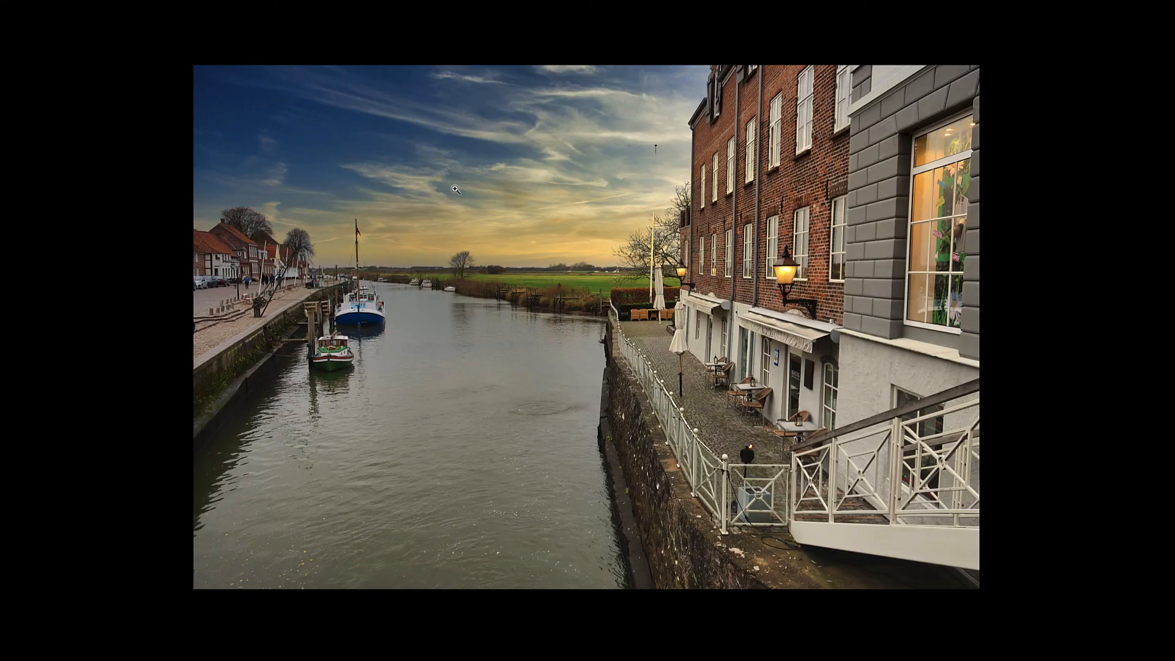
{"action": "key", "text": "f"}
{"action": "left_click_drag", "start_coordinate": [572, 58], "coordinate": [392, 109]}
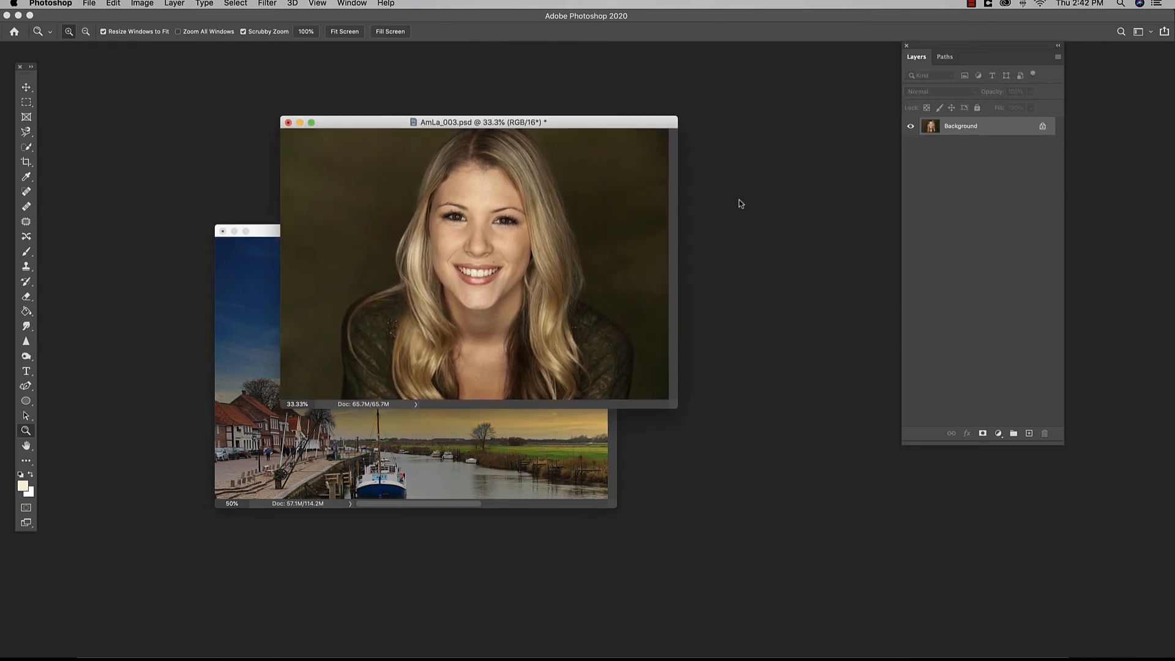
Step: Duplicate the portrait's Background layer and name the copy Luminar
{"action": "left_click_drag", "start_coordinate": [964, 131], "coordinate": [1029, 433]}
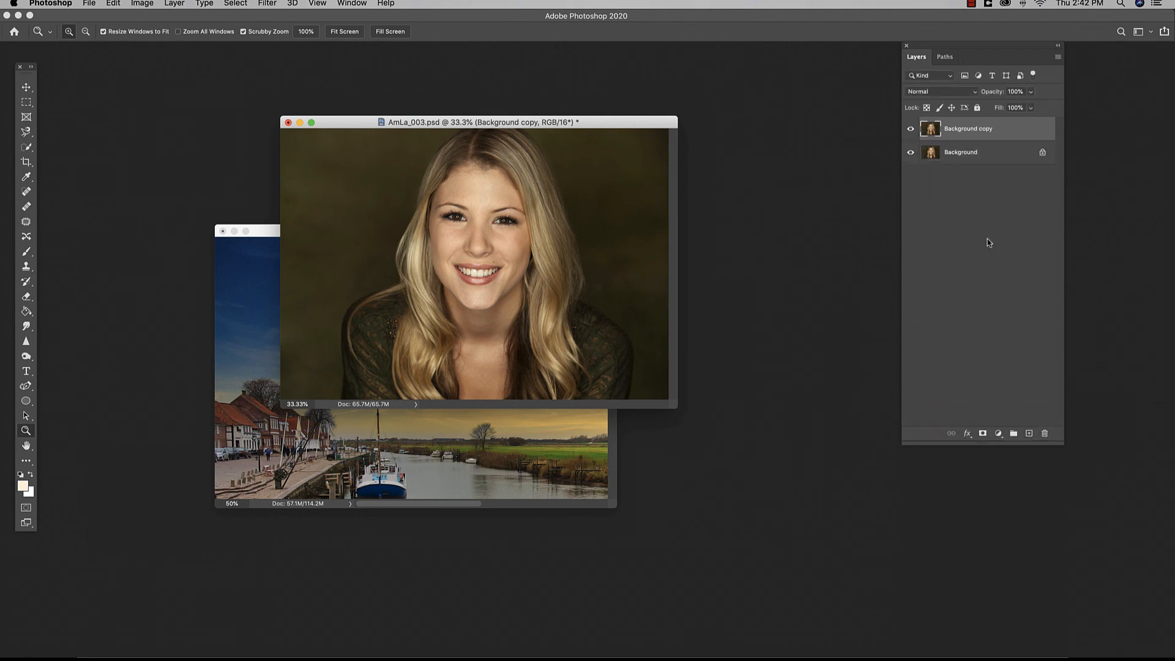
{"action": "double_click", "coordinate": [965, 130]}
{"action": "type", "text": "Luminar"}
{"action": "key", "text": "Return"}
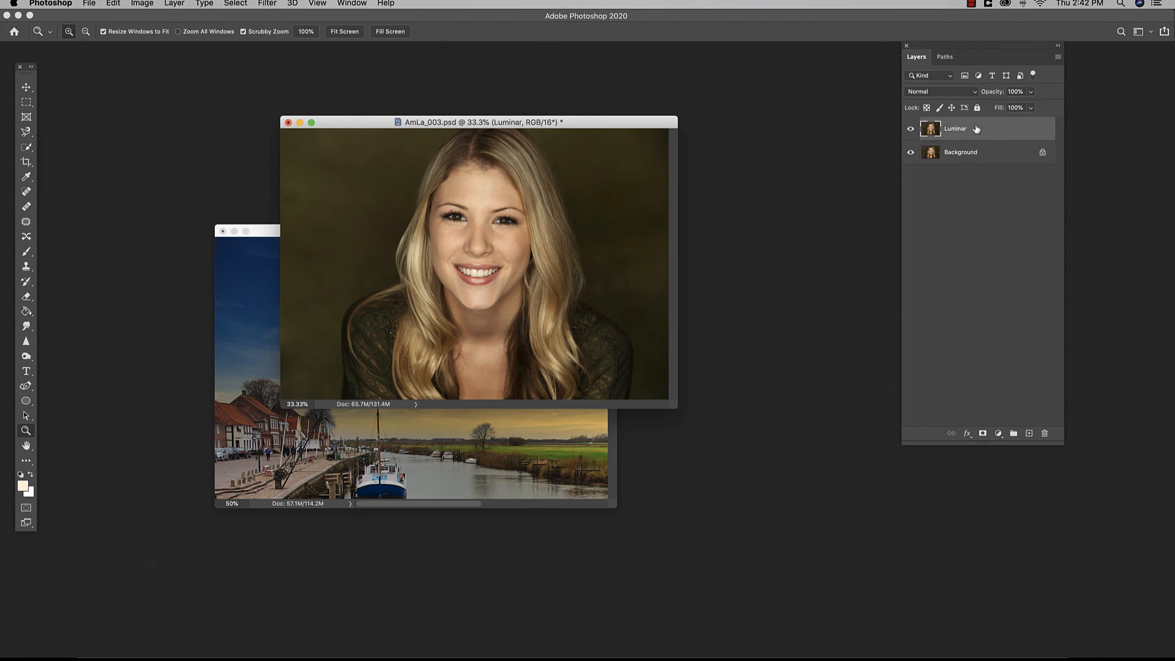
Step: Send the Luminar layer to the Luminar 4 filter plug-in
{"action": "left_click_drag", "start_coordinate": [969, 50], "coordinate": [957, 62]}
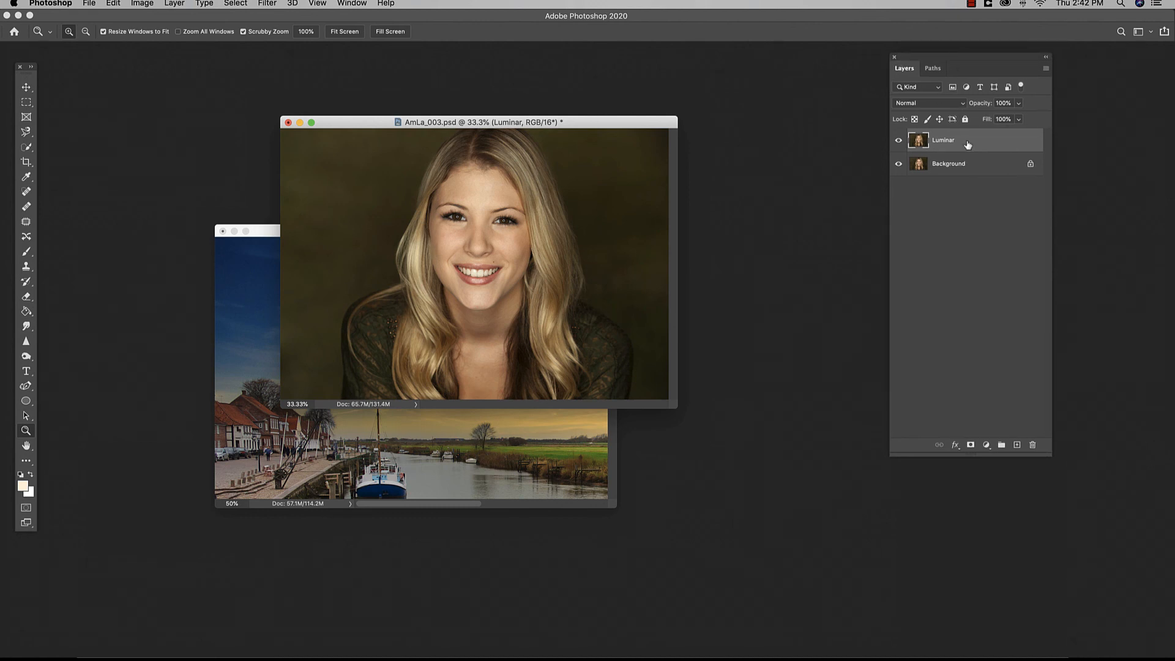
{"action": "left_click", "coordinate": [266, 3]}
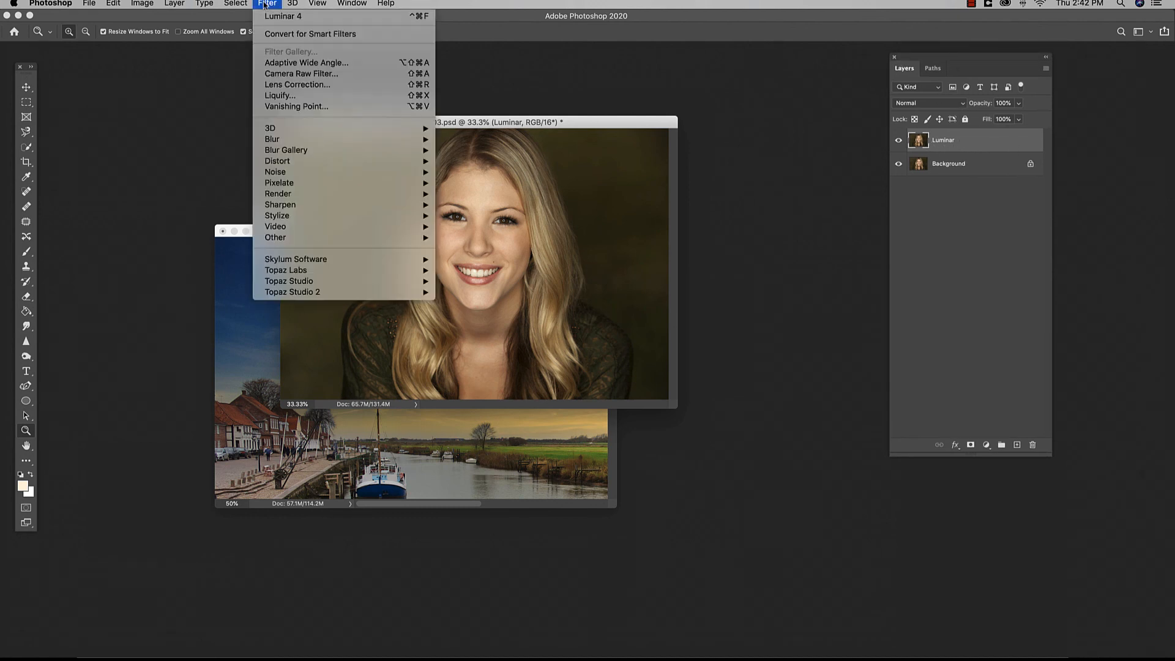
{"action": "mouse_move", "coordinate": [343, 259]}
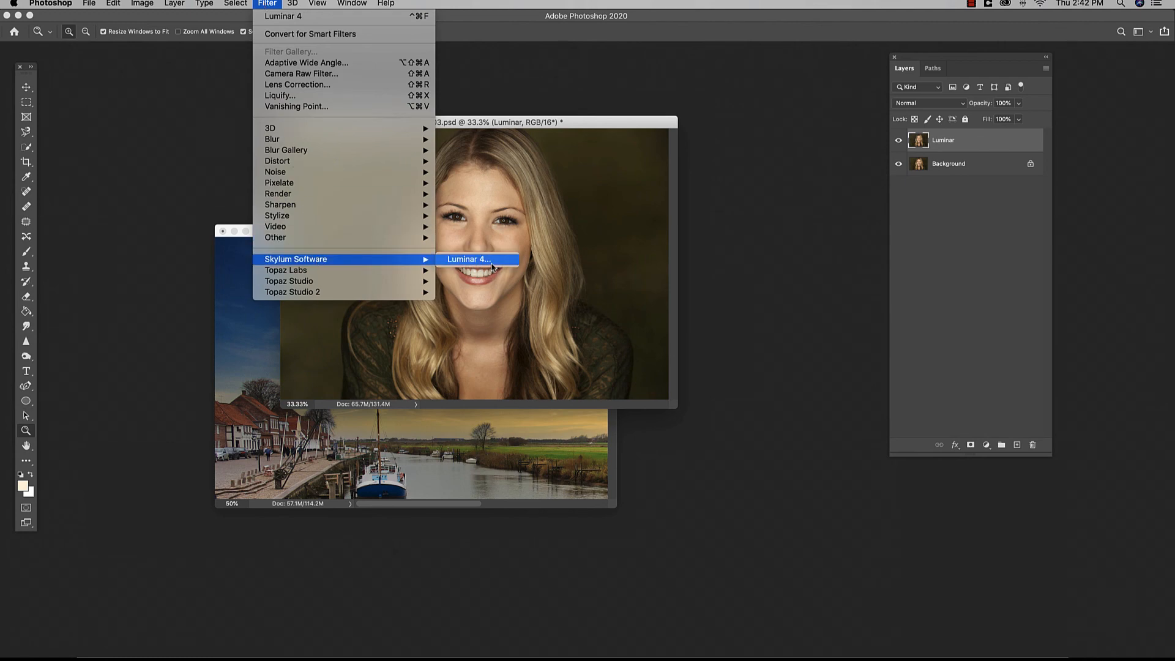
{"action": "left_click", "coordinate": [470, 259]}
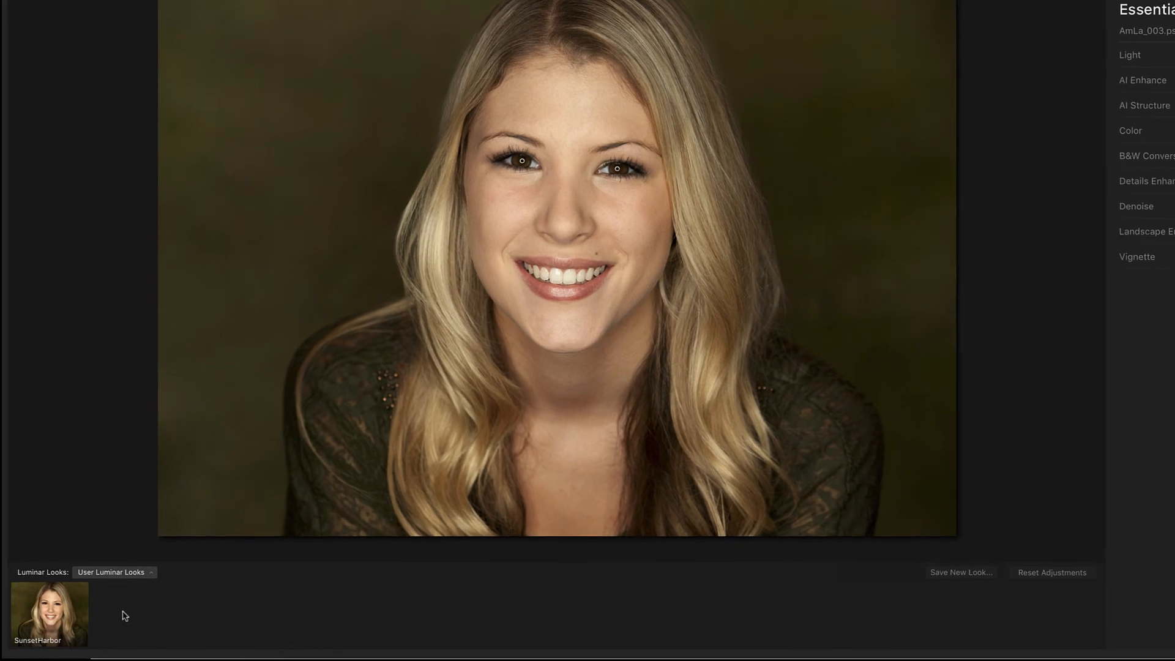
Step: Try the saved SunsetHarbor look on the portrait, then switch to the Portrait looks collection
{"action": "left_click", "coordinate": [27, 619]}
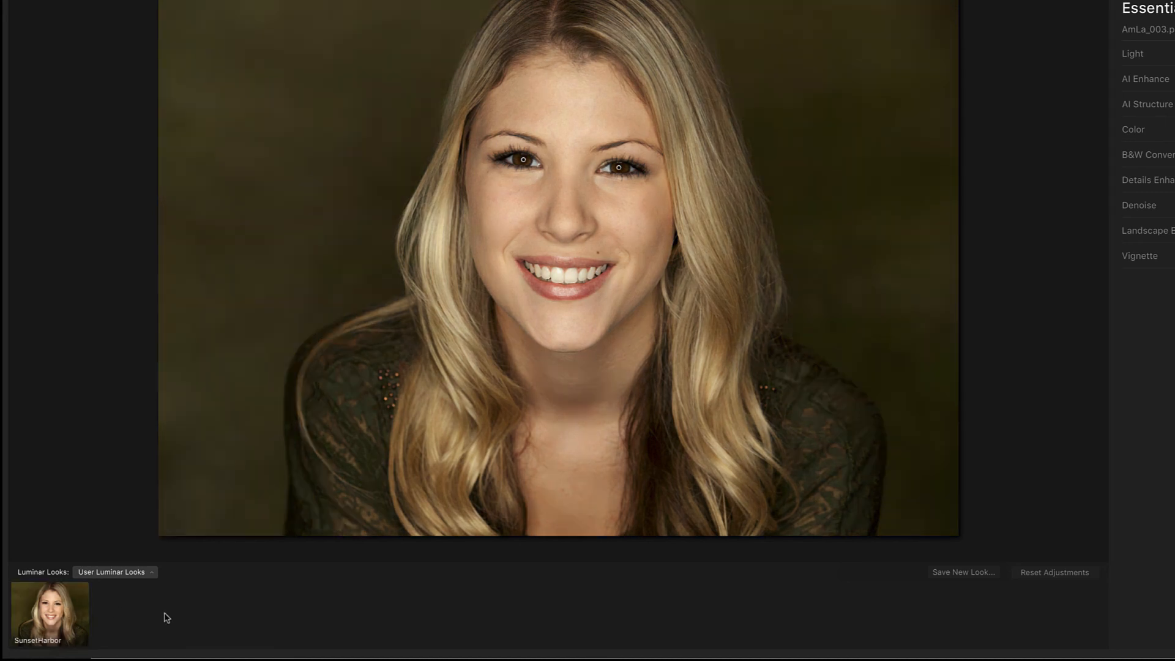
{"action": "left_click", "coordinate": [153, 574]}
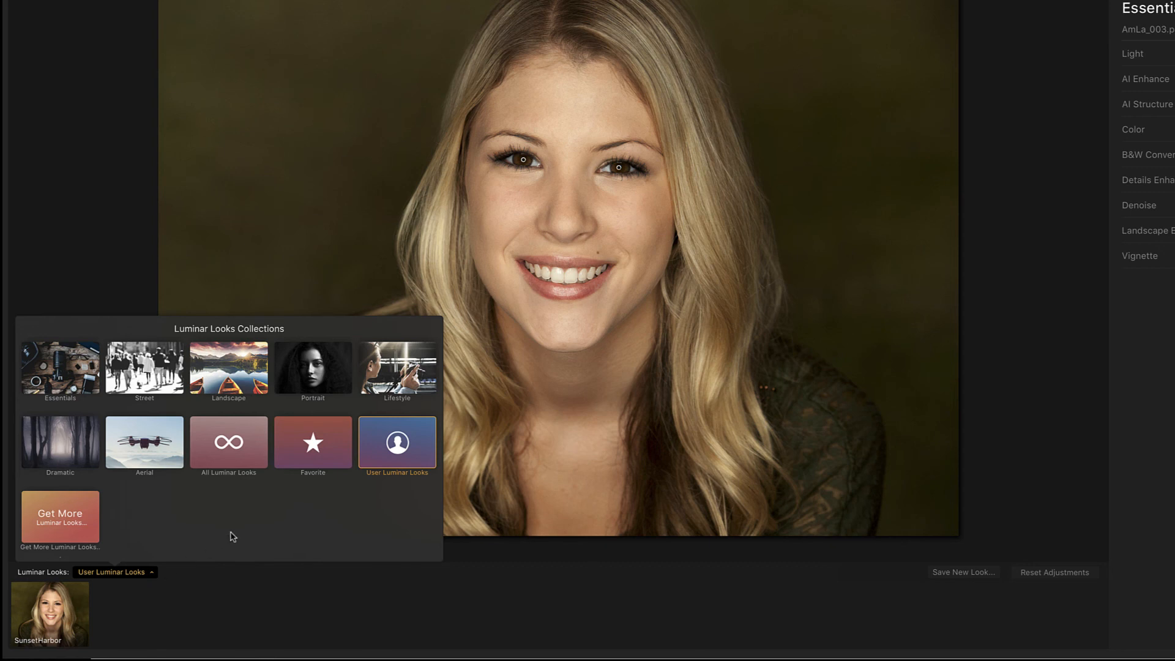
{"action": "left_click", "coordinate": [323, 349]}
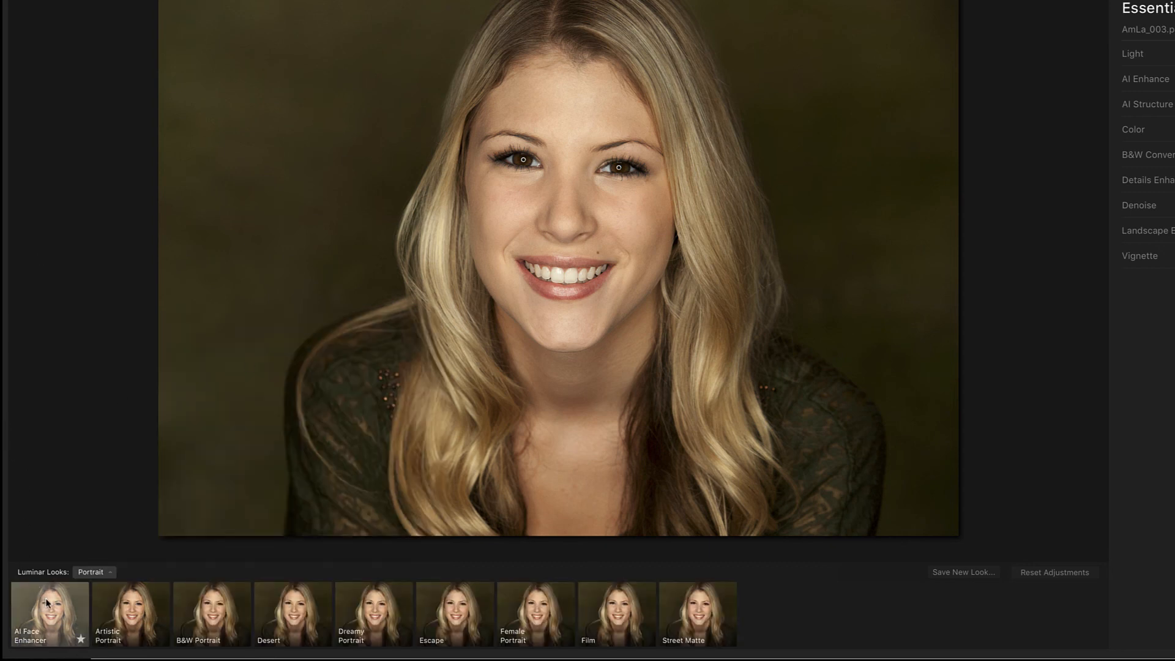
Step: Try the Artistic Portrait, B&W Portrait, Desert, Escape, Female Portrait, Film, Street Matte and AI Face Enhancer looks
{"action": "left_click", "coordinate": [130, 603]}
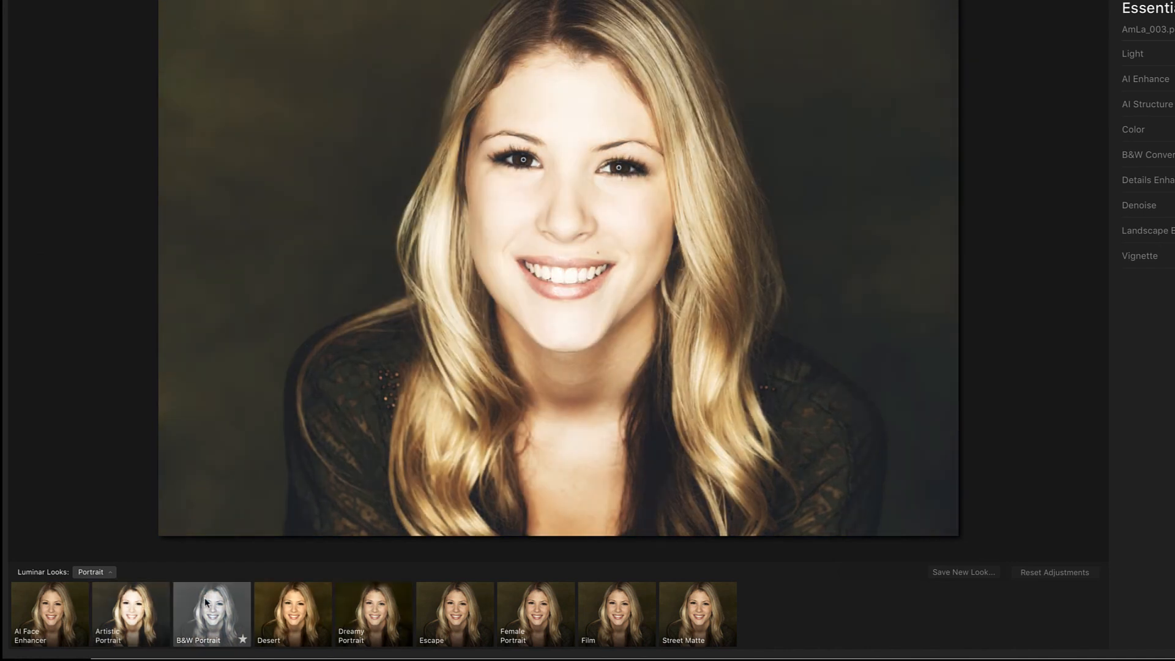
{"action": "left_click", "coordinate": [195, 602]}
{"action": "left_click", "coordinate": [292, 614]}
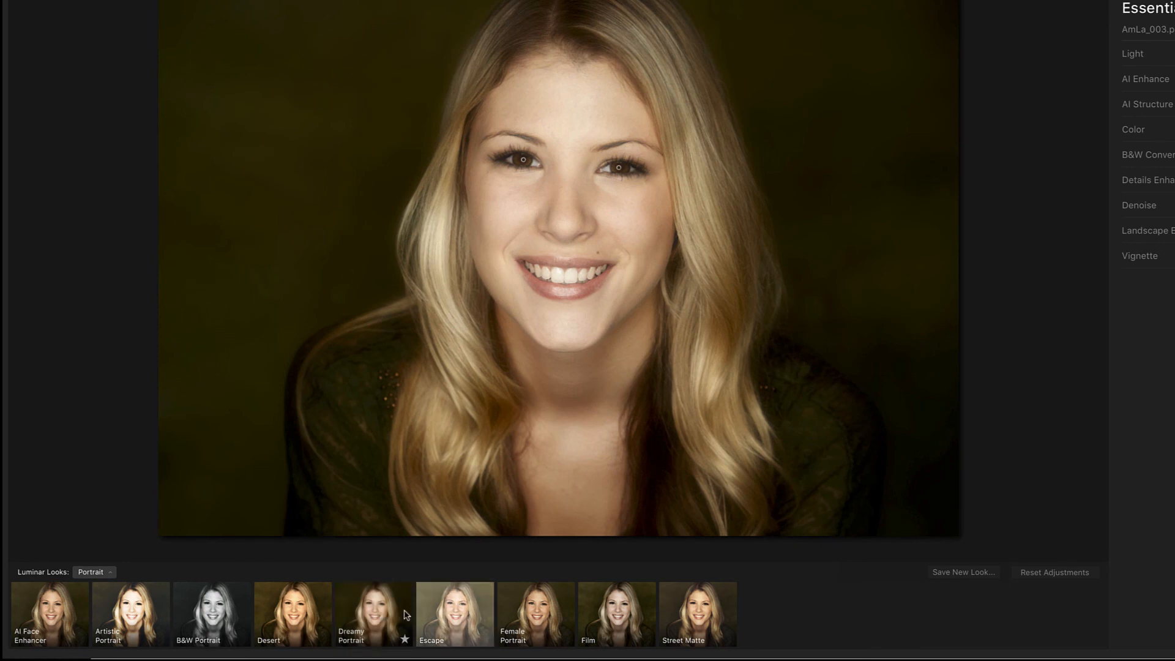
{"action": "left_click", "coordinate": [437, 615]}
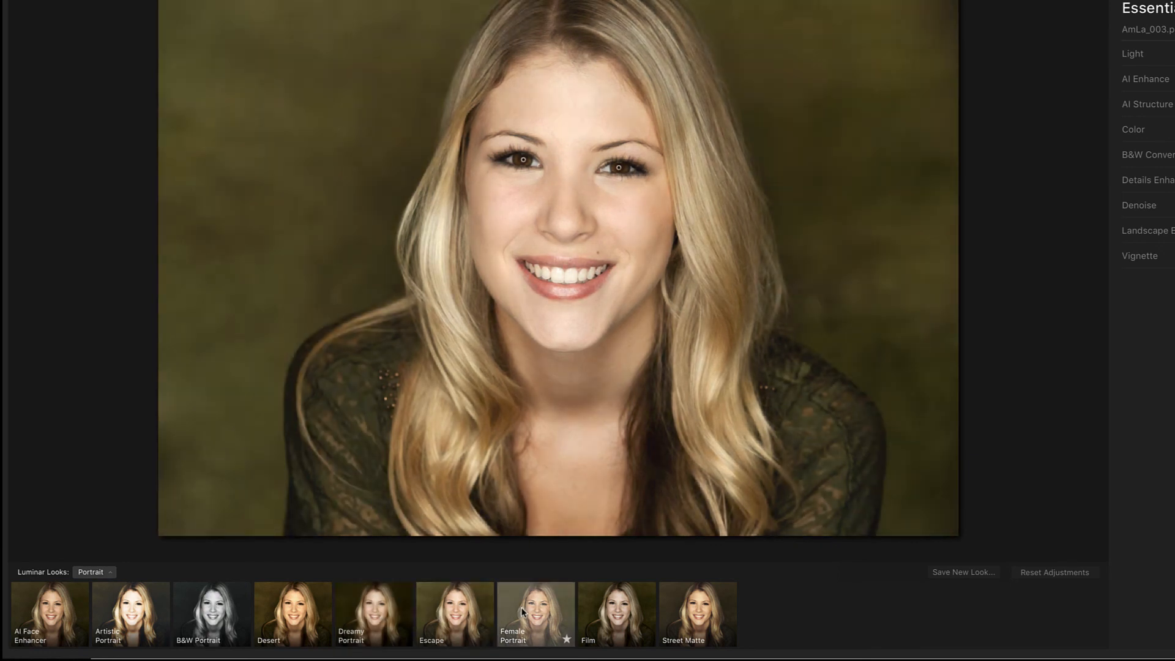
{"action": "left_click", "coordinate": [519, 613]}
{"action": "left_click", "coordinate": [603, 612]}
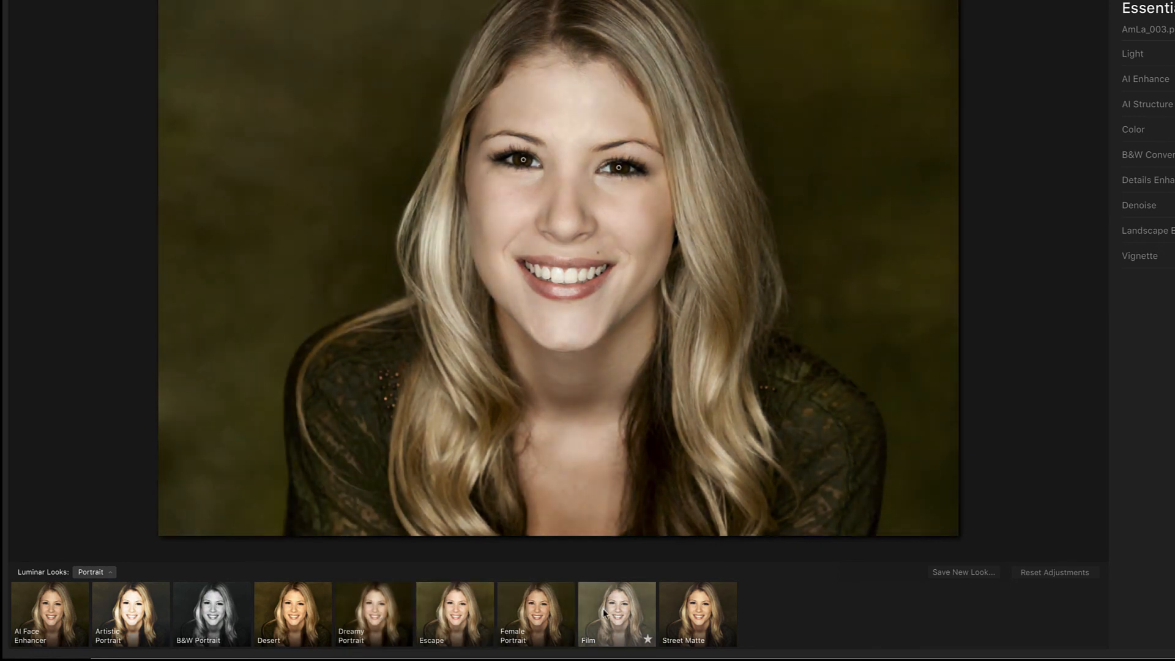
{"action": "left_click", "coordinate": [706, 614]}
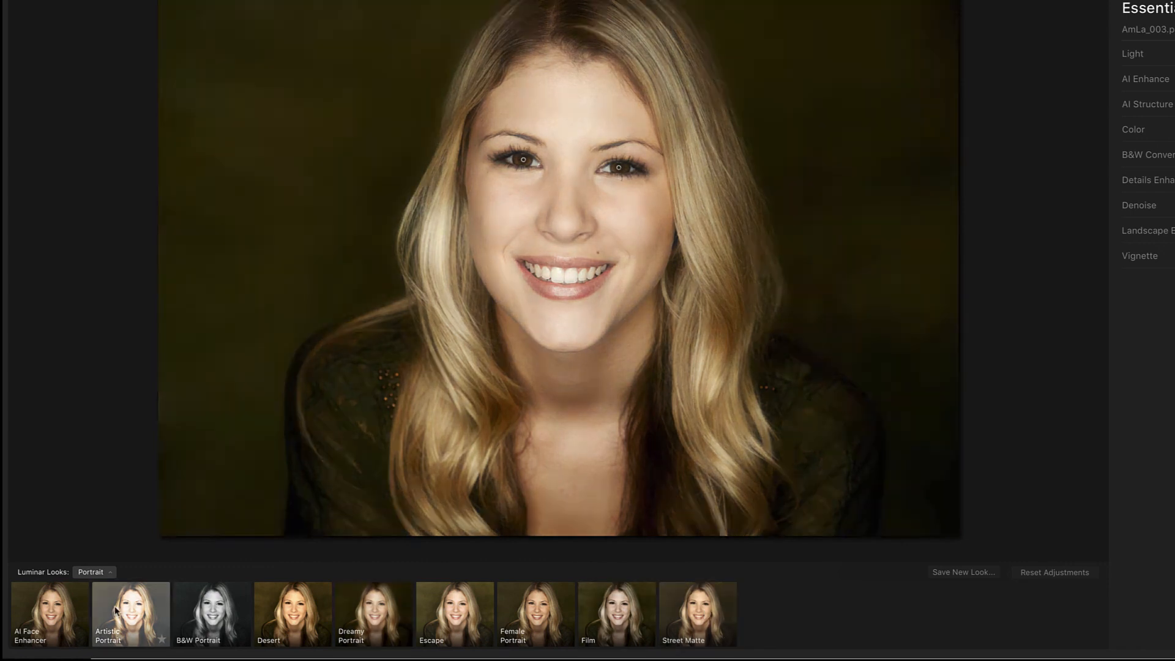
{"action": "left_click", "coordinate": [49, 612]}
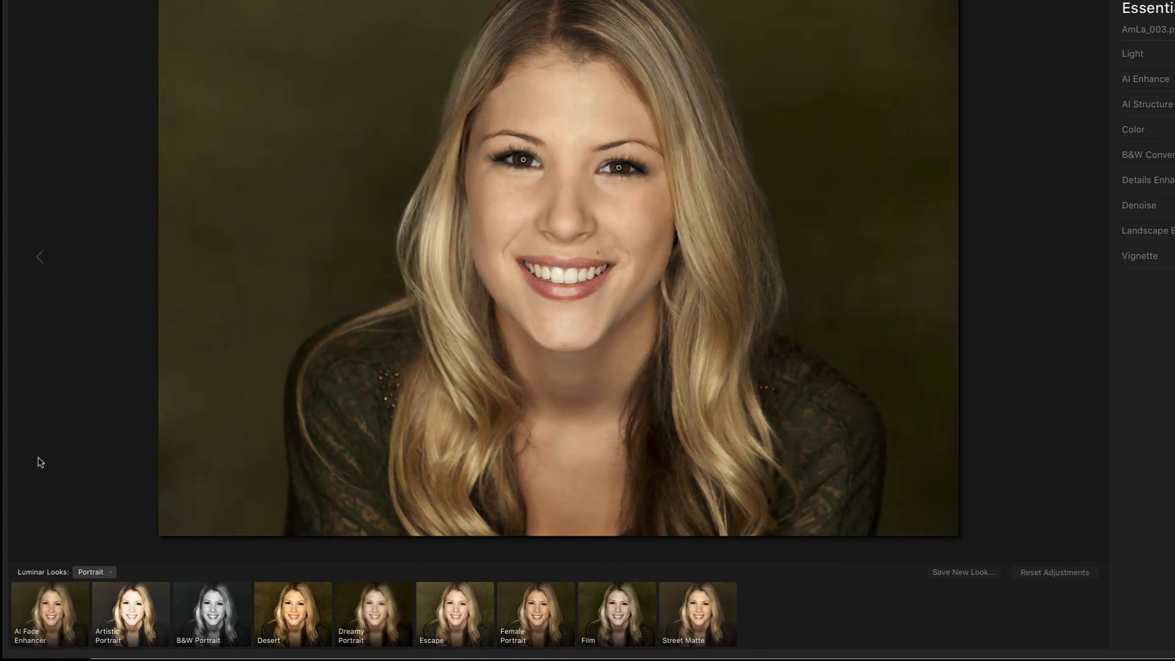
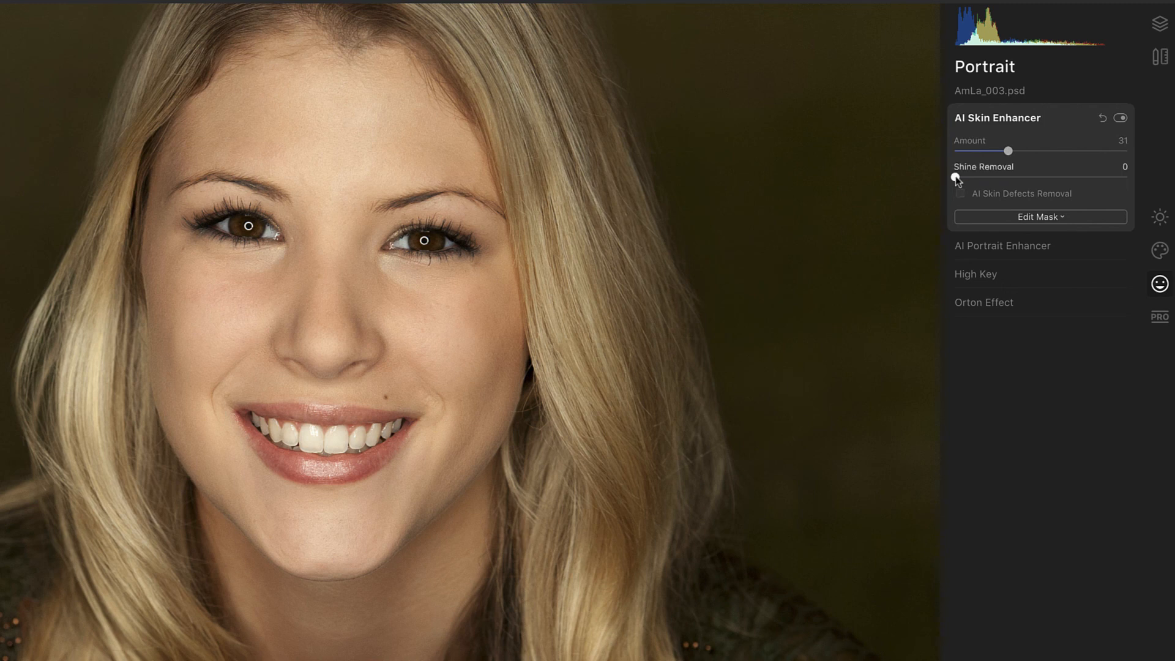
Step: Set Shine Removal to about 21 and enable AI Skin Defects Removal in AI Skin Enhancer
{"action": "left_click_drag", "start_coordinate": [956, 177], "coordinate": [1152, 191]}
{"action": "left_click_drag", "start_coordinate": [1126, 177], "coordinate": [984, 179]}
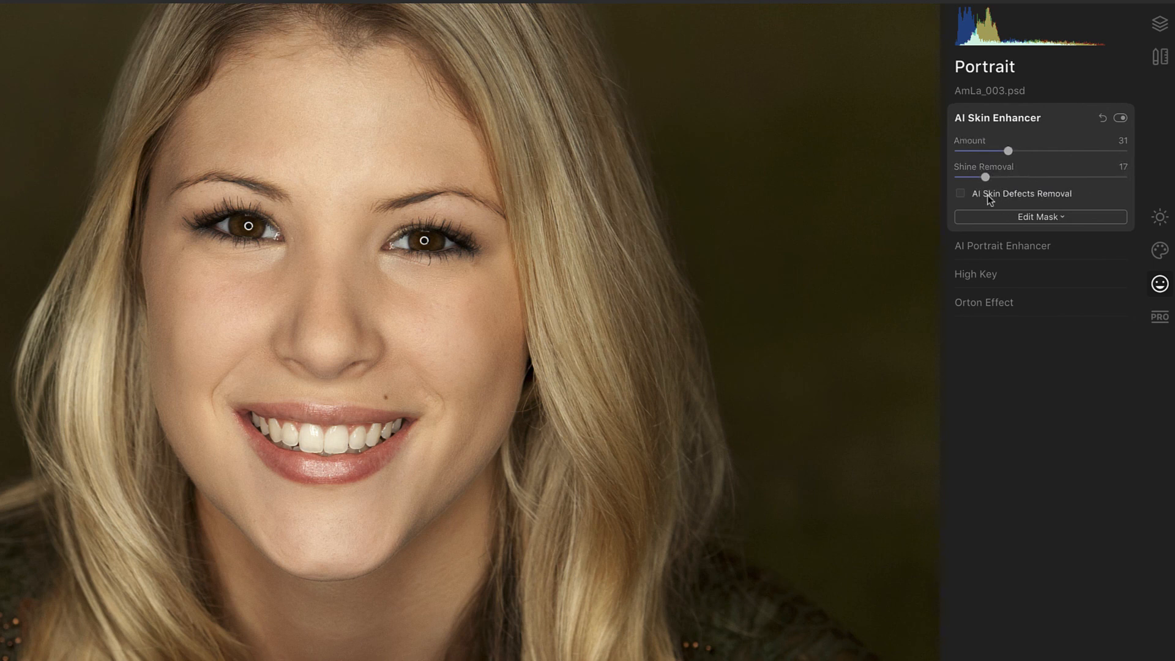
{"action": "left_click", "coordinate": [969, 194]}
{"action": "left_click_drag", "start_coordinate": [986, 177], "coordinate": [996, 179]}
{"action": "left_click", "coordinate": [1010, 117]}
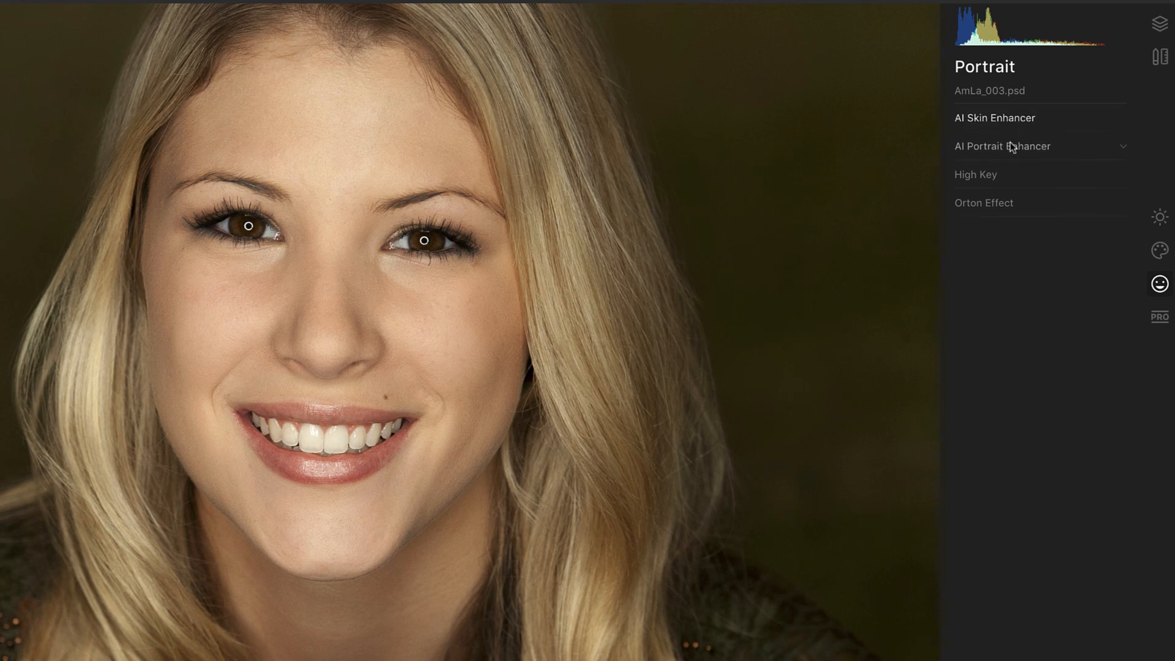
Step: Set AI Portrait Enhancer's Face Light to 17 and Eye Enhancer to 41
{"action": "left_click", "coordinate": [1011, 147]}
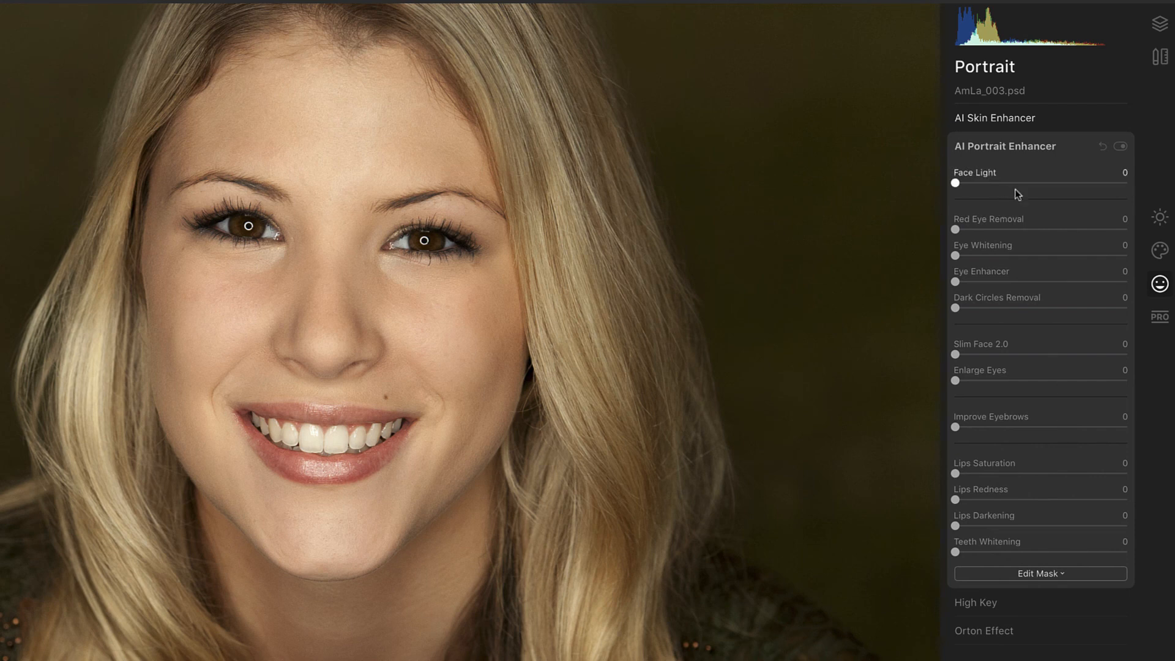
{"action": "left_click_drag", "start_coordinate": [958, 184], "coordinate": [1150, 191]}
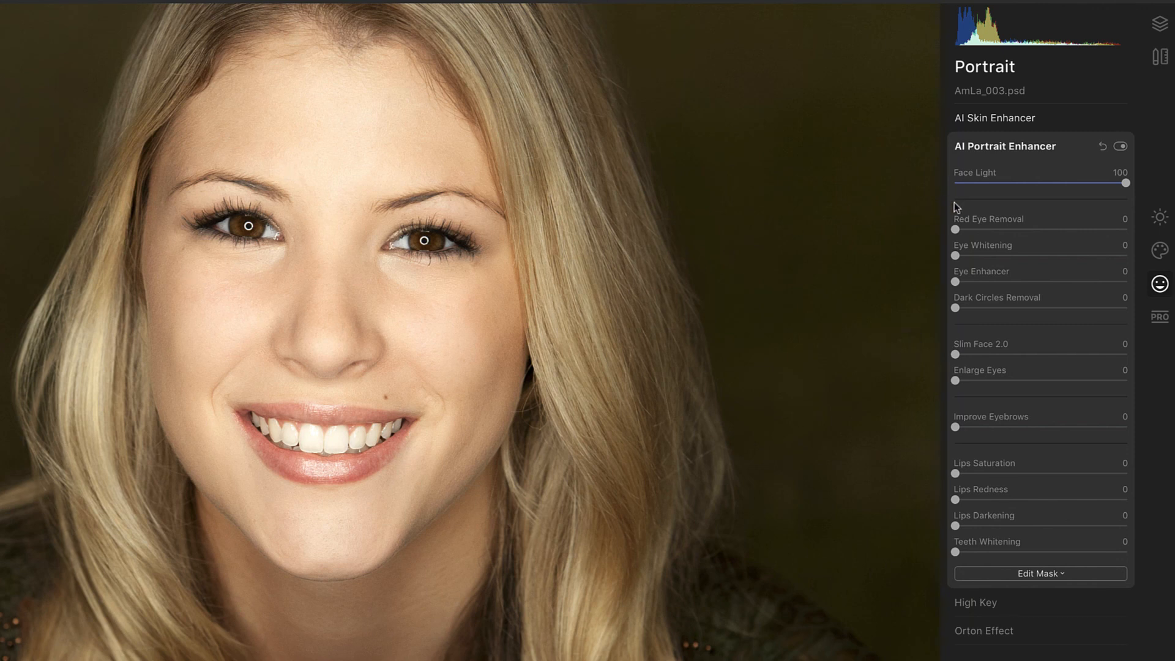
{"action": "left_click_drag", "start_coordinate": [1125, 182], "coordinate": [987, 185]}
{"action": "left_click", "coordinate": [993, 184]}
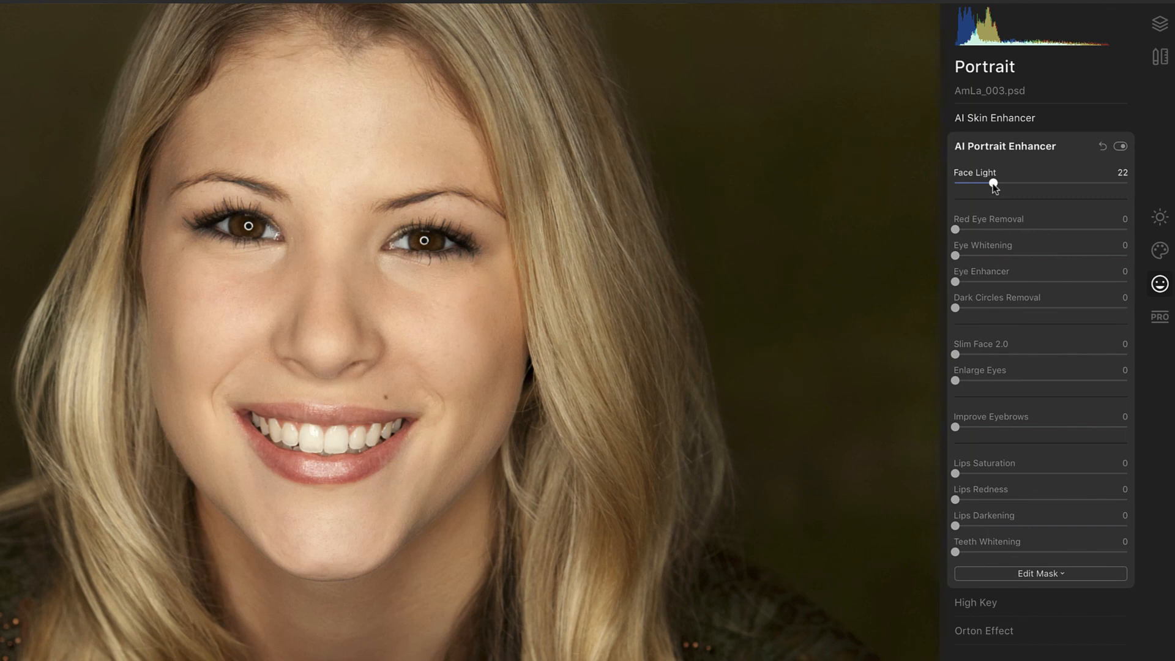
{"action": "left_click_drag", "start_coordinate": [995, 189], "coordinate": [988, 189]}
{"action": "left_click_drag", "start_coordinate": [989, 189], "coordinate": [986, 189]}
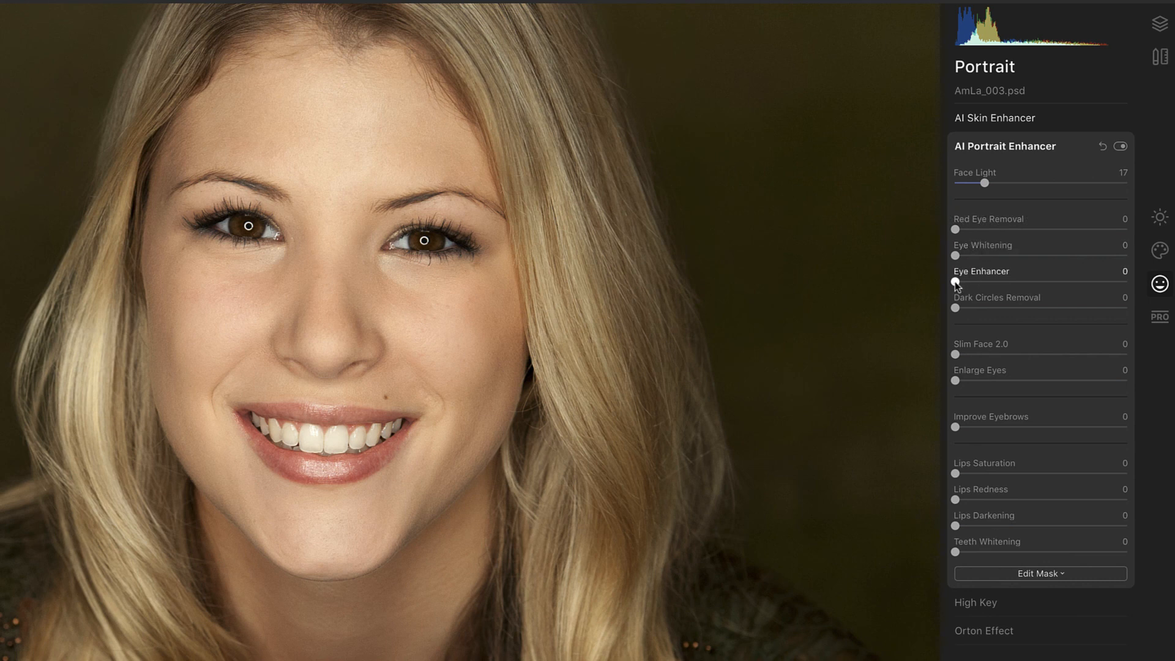
{"action": "left_click_drag", "start_coordinate": [956, 284], "coordinate": [1137, 291]}
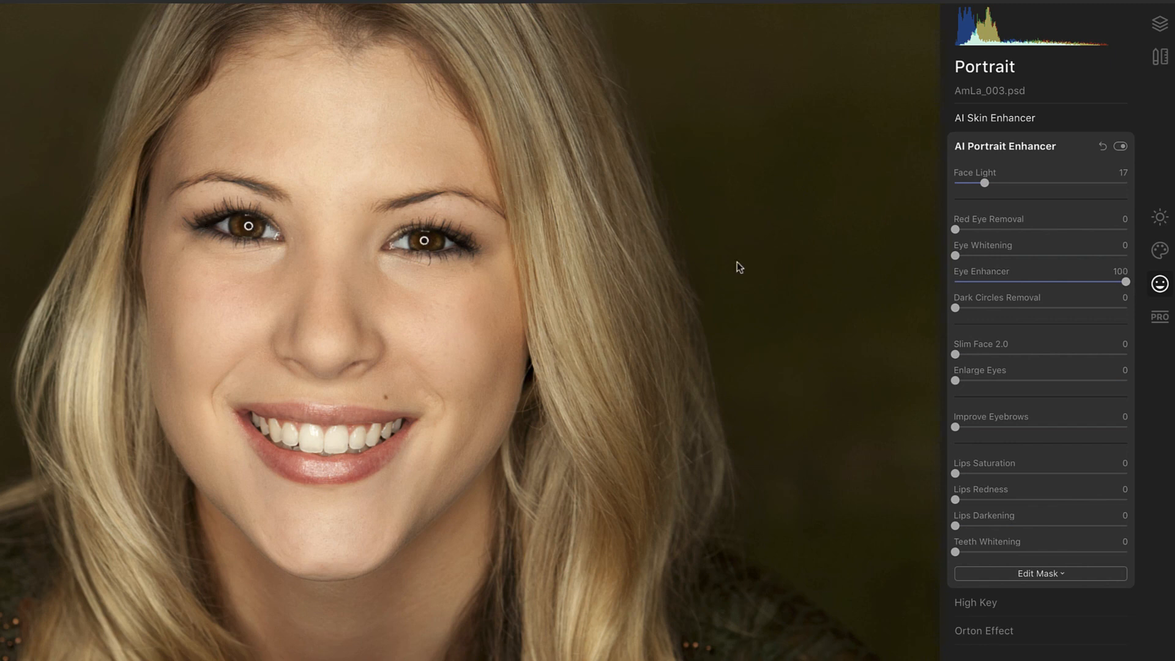
{"action": "left_click_drag", "start_coordinate": [1126, 282], "coordinate": [1024, 286]}
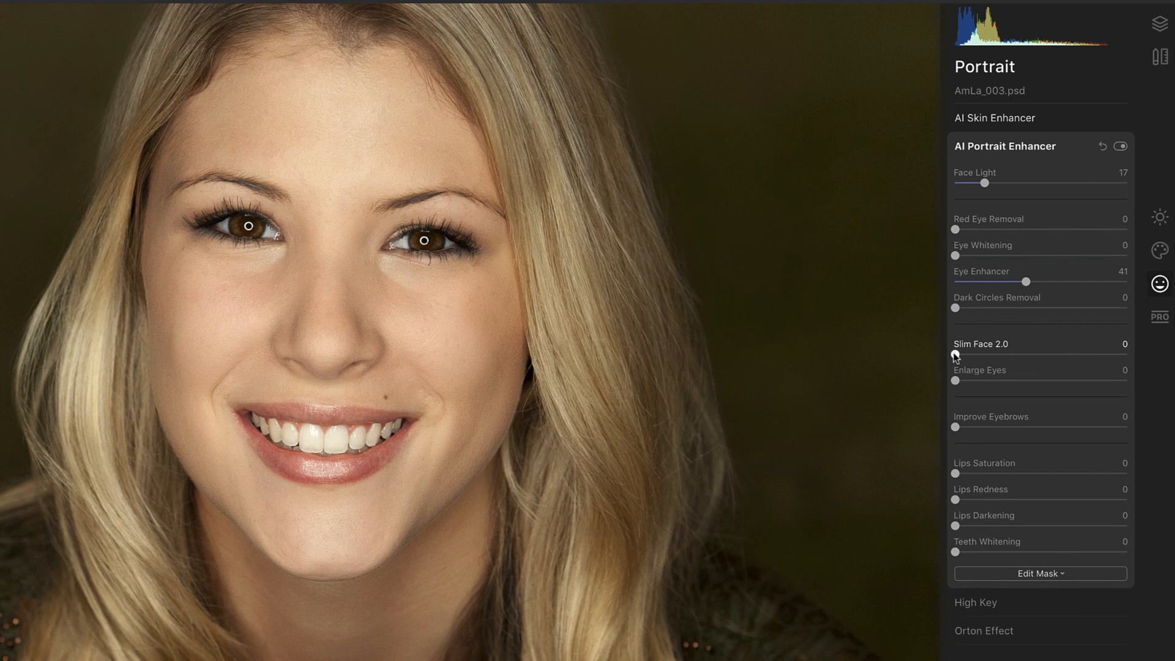
Step: Compare full-strength Slim Face 2.0 against the original, then reduce Slim Face to 1
{"action": "left_click_drag", "start_coordinate": [956, 357], "coordinate": [1133, 364]}
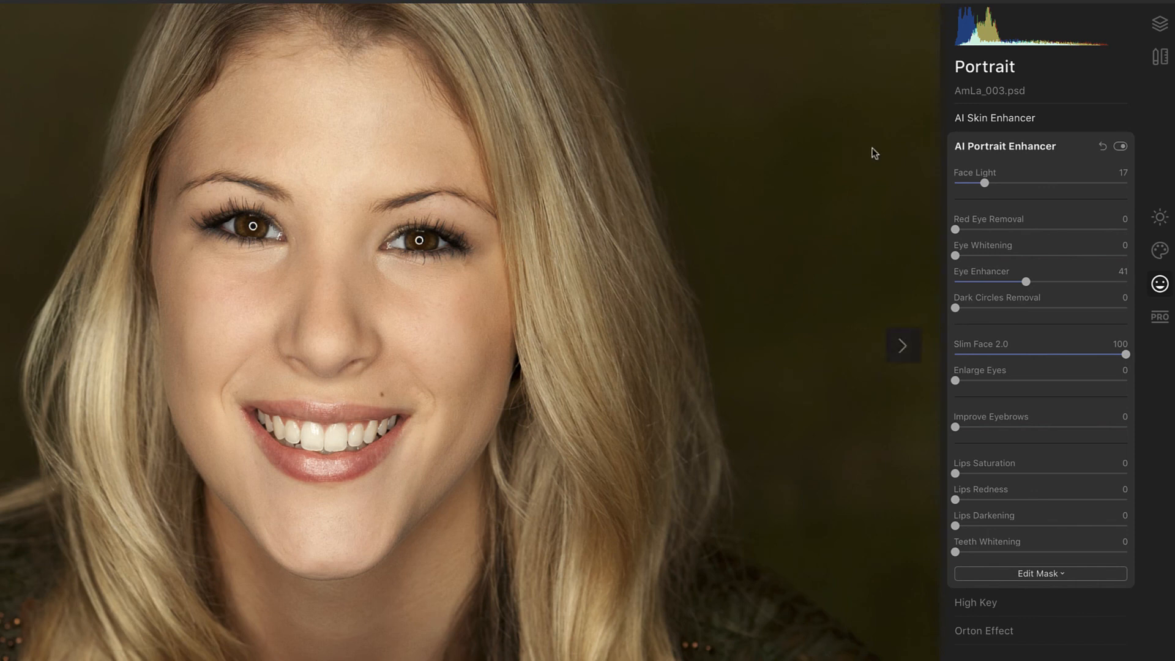
{"action": "left_click", "coordinate": [775, 1]}
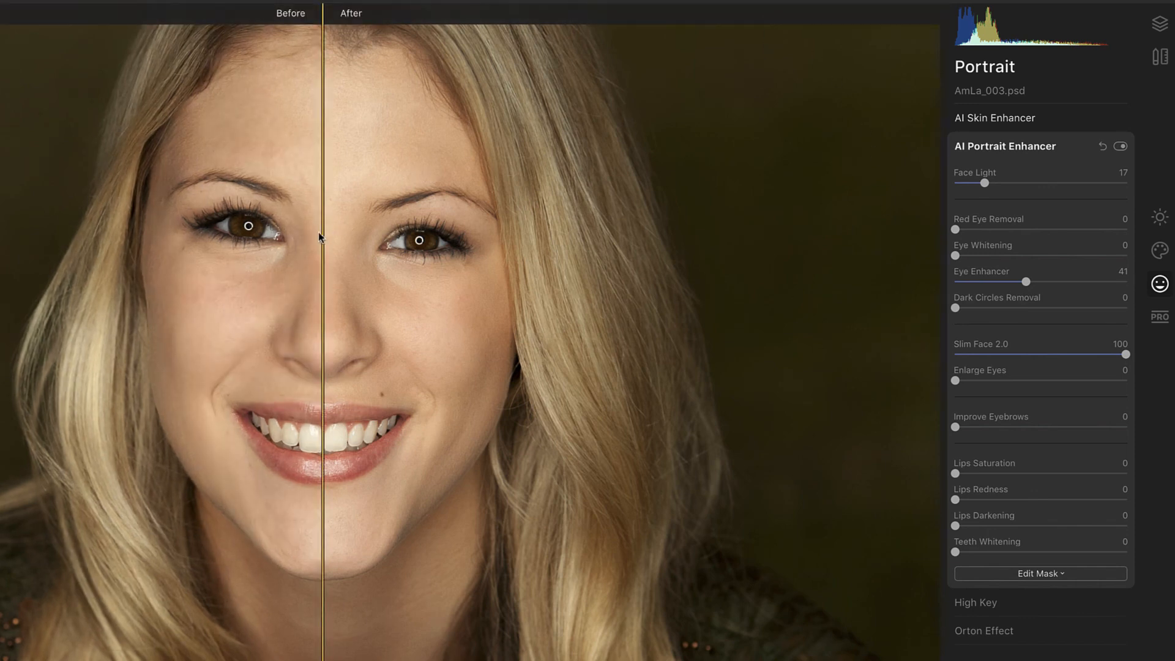
{"action": "left_click_drag", "start_coordinate": [323, 238], "coordinate": [3, 251]}
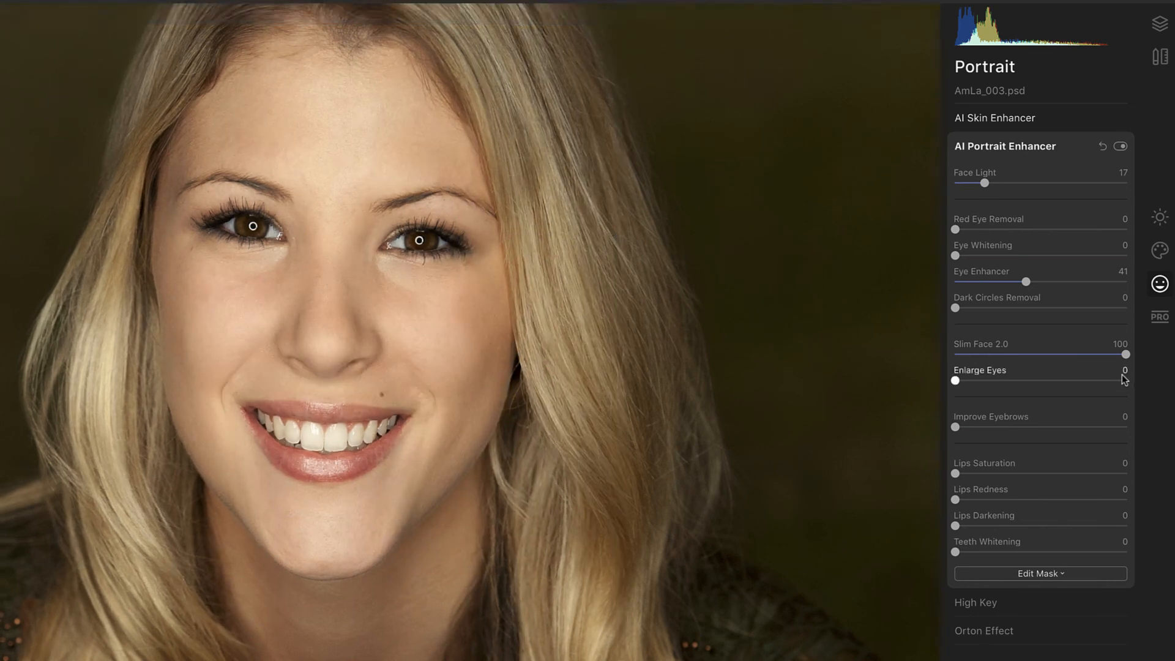
{"action": "left_click_drag", "start_coordinate": [1127, 355], "coordinate": [957, 358]}
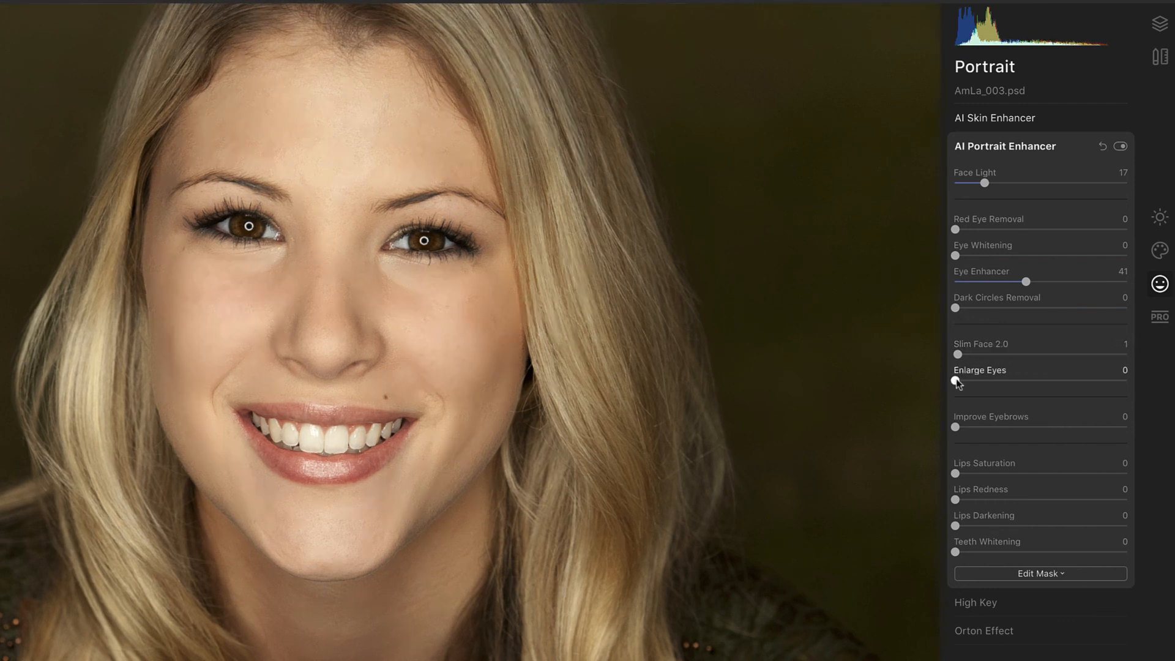
Step: Set Enlarge Eyes to 19
{"action": "left_click_drag", "start_coordinate": [955, 380], "coordinate": [1147, 394]}
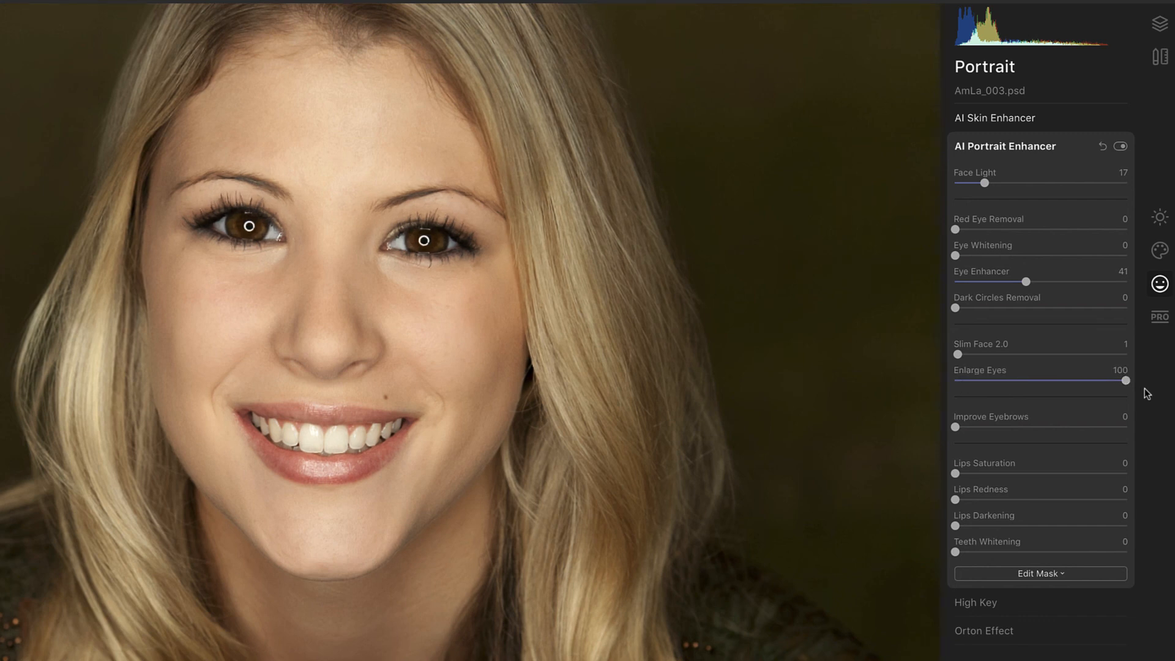
{"action": "left_click_drag", "start_coordinate": [1126, 380], "coordinate": [994, 382]}
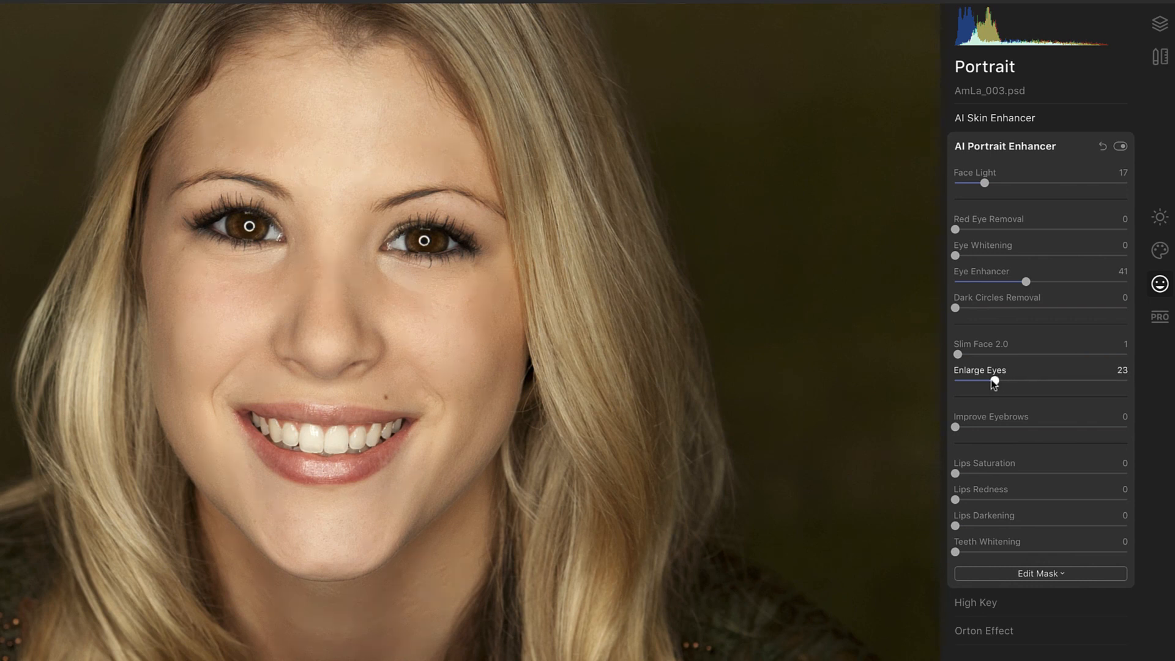
{"action": "left_click_drag", "start_coordinate": [996, 382], "coordinate": [990, 383]}
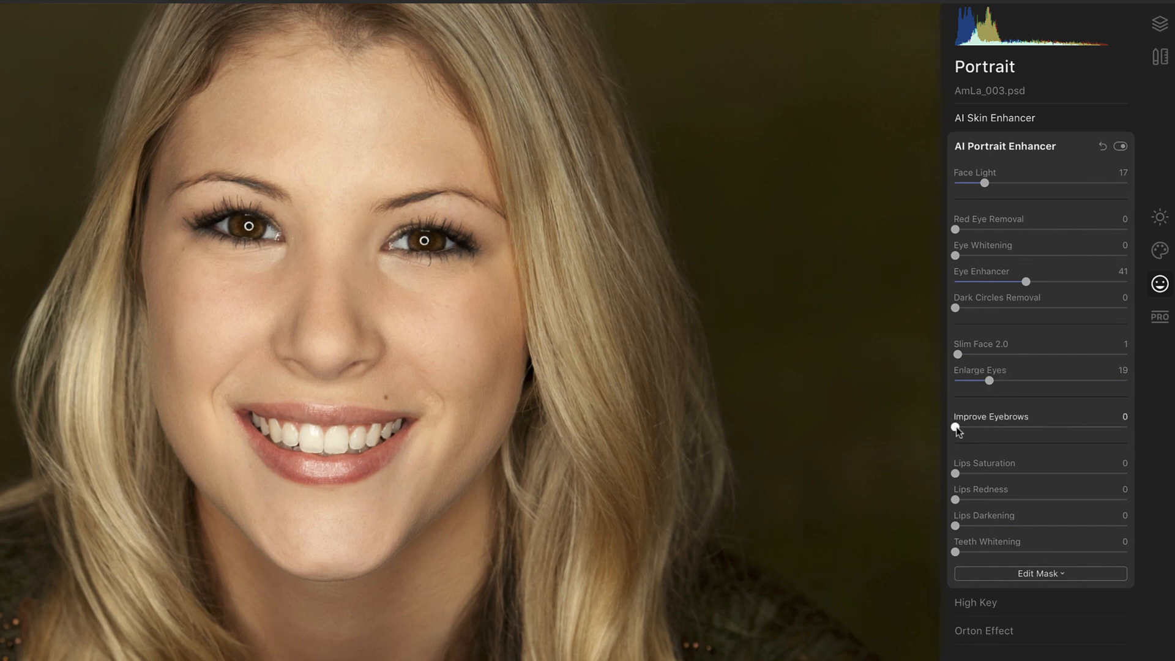
Step: Set Improve Eyebrows to 15, Lips Saturation to 21 and Lips Redness to 8
{"action": "left_click_drag", "start_coordinate": [955, 428], "coordinate": [977, 427]}
{"action": "left_click_drag", "start_coordinate": [979, 428], "coordinate": [984, 428]}
{"action": "left_click_drag", "start_coordinate": [987, 473], "coordinate": [971, 500]}
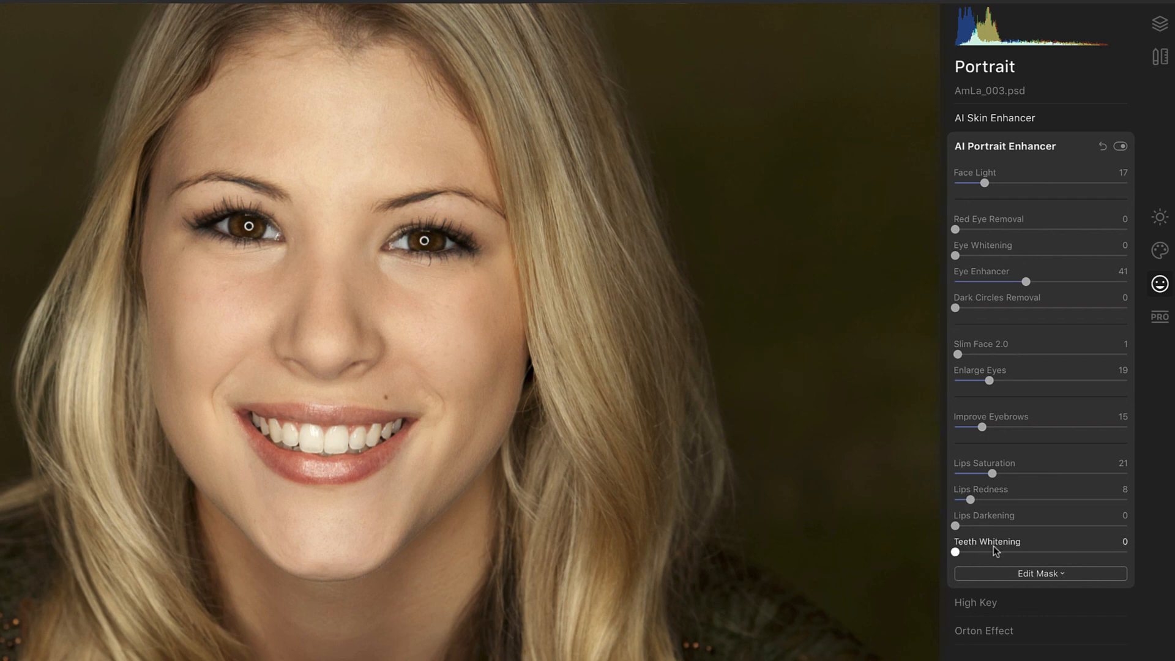
{"action": "left_click", "coordinate": [1007, 147]}
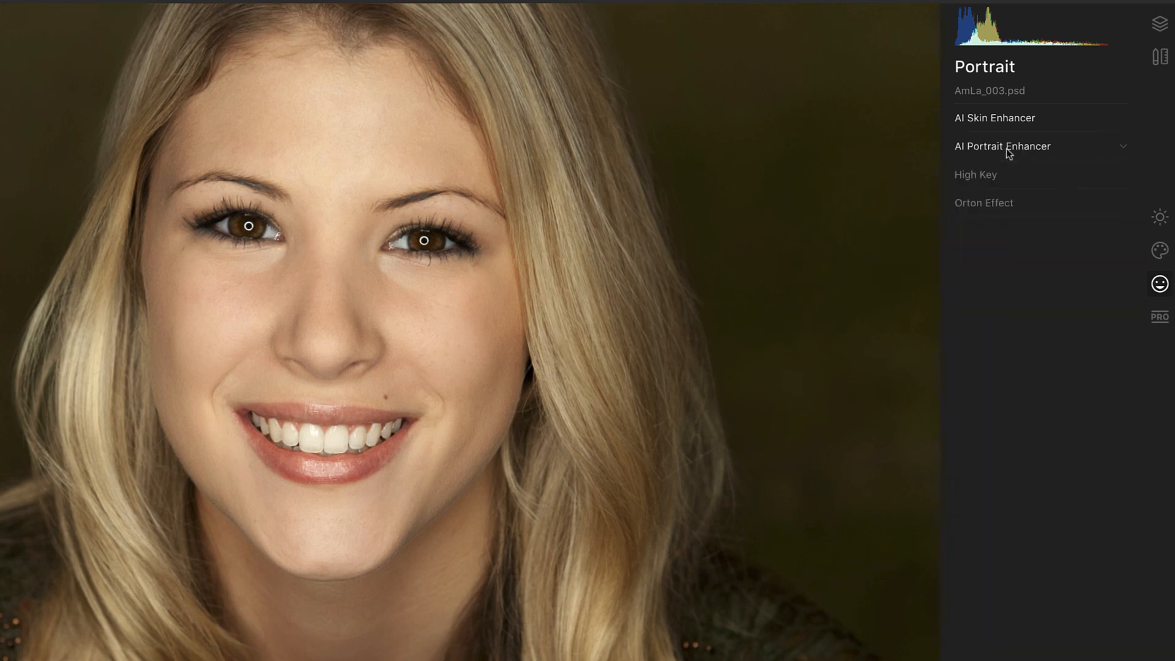
{"action": "left_click", "coordinate": [981, 205]}
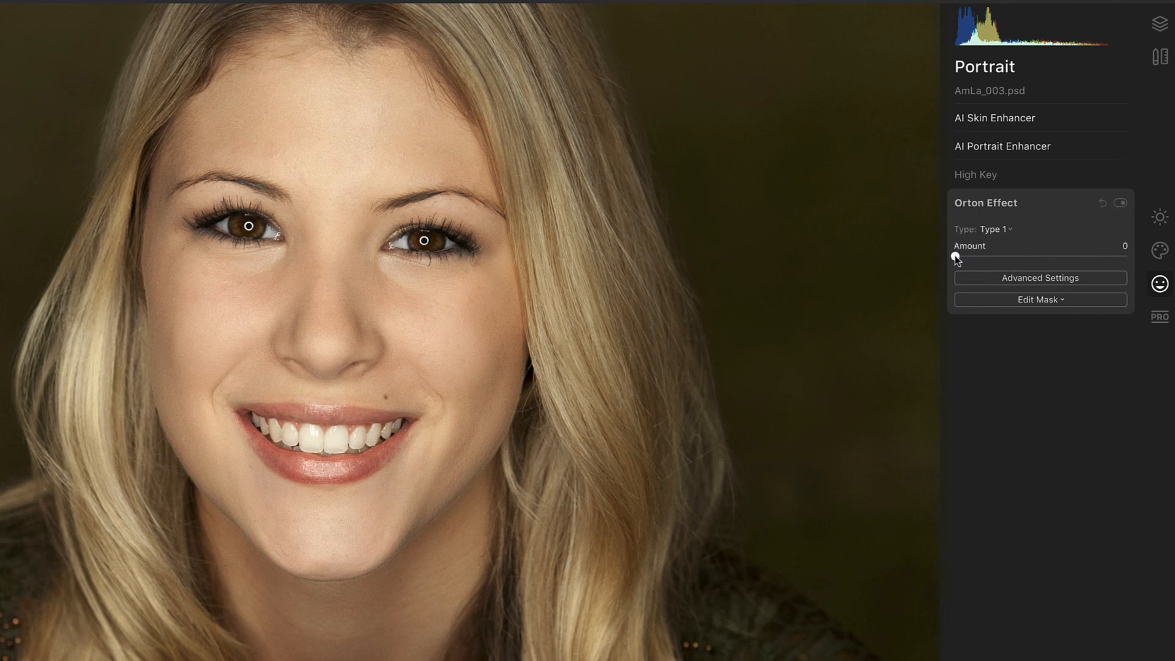
{"action": "left_click_drag", "start_coordinate": [955, 256], "coordinate": [1127, 256]}
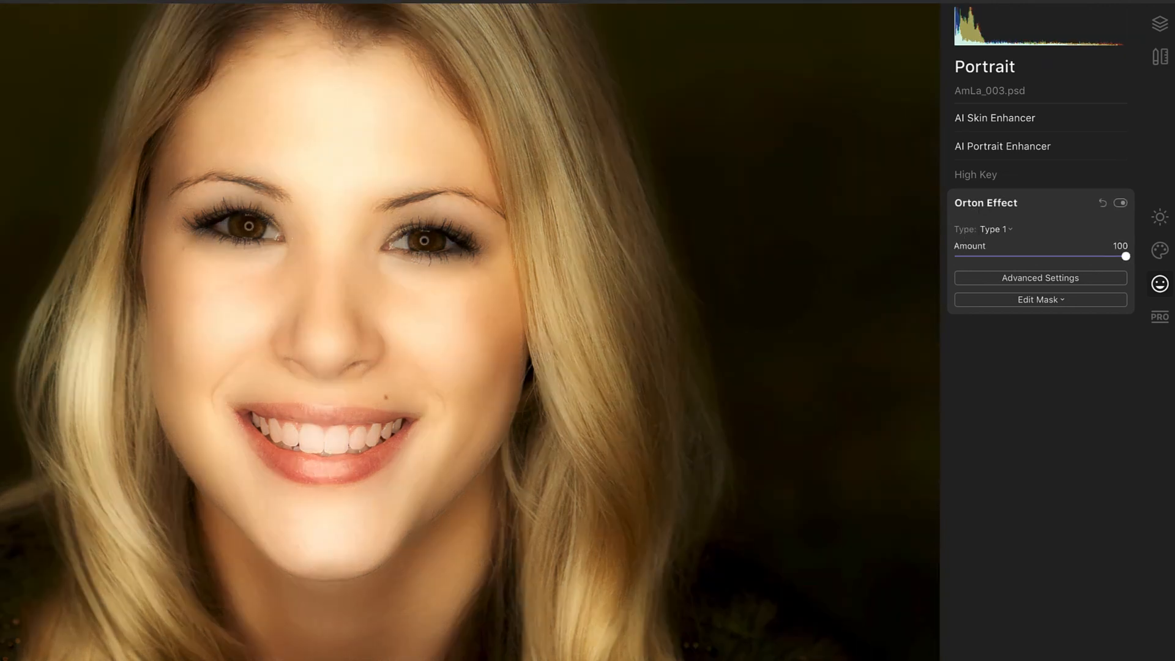
{"action": "left_click_drag", "start_coordinate": [1126, 256], "coordinate": [1026, 234]}
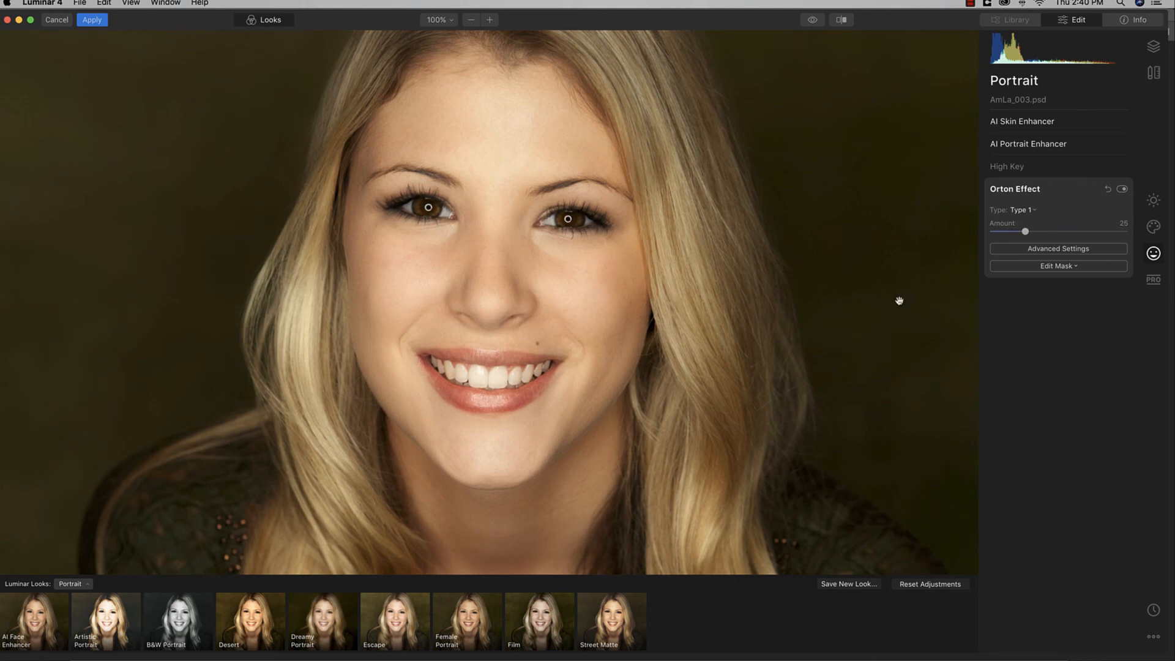
{"action": "left_click", "coordinate": [812, 22]}
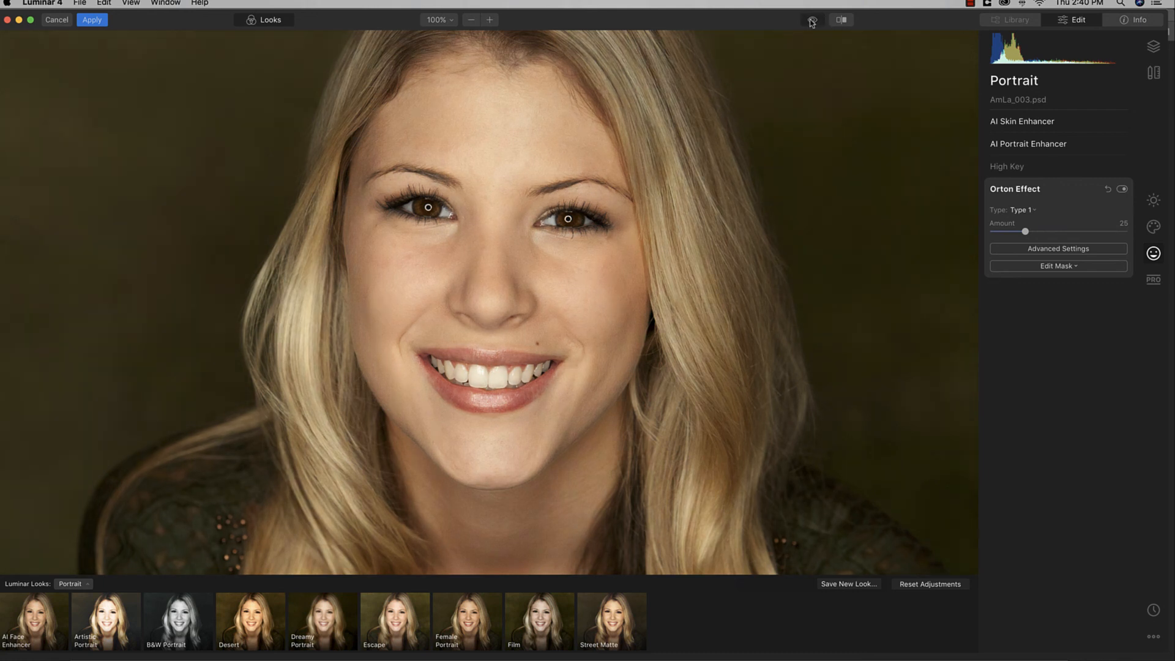
{"action": "left_click", "coordinate": [813, 22]}
{"action": "left_click", "coordinate": [812, 22]}
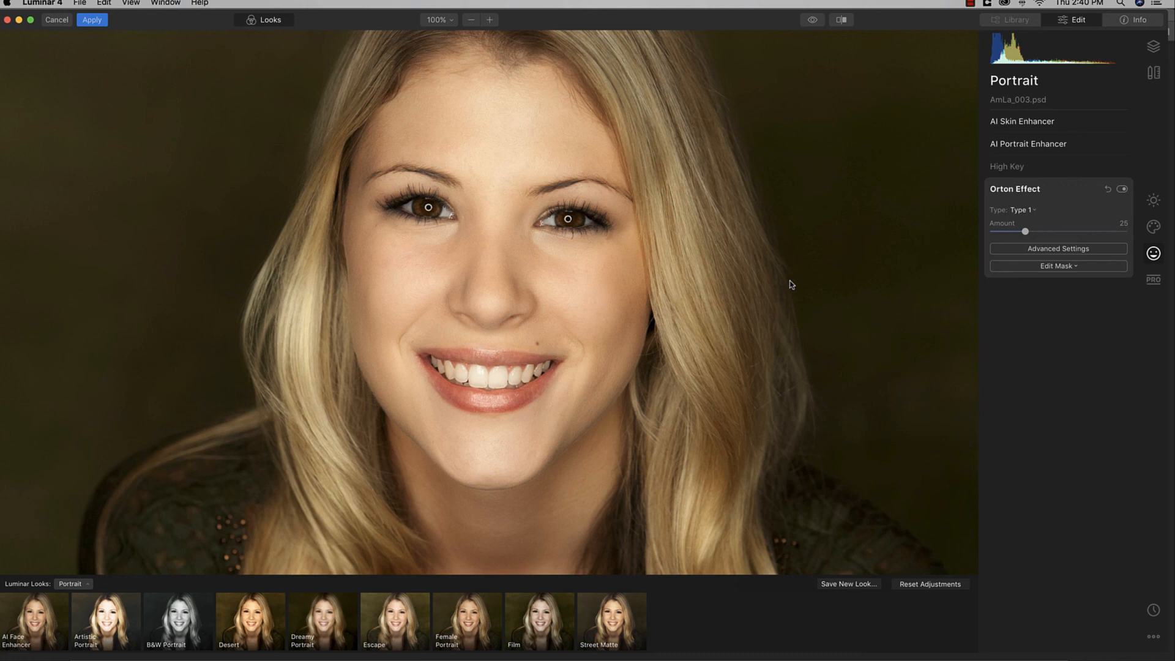
Step: Save the current edits as a new Luminar look named 'StudioModel'
{"action": "left_click", "coordinate": [860, 585]}
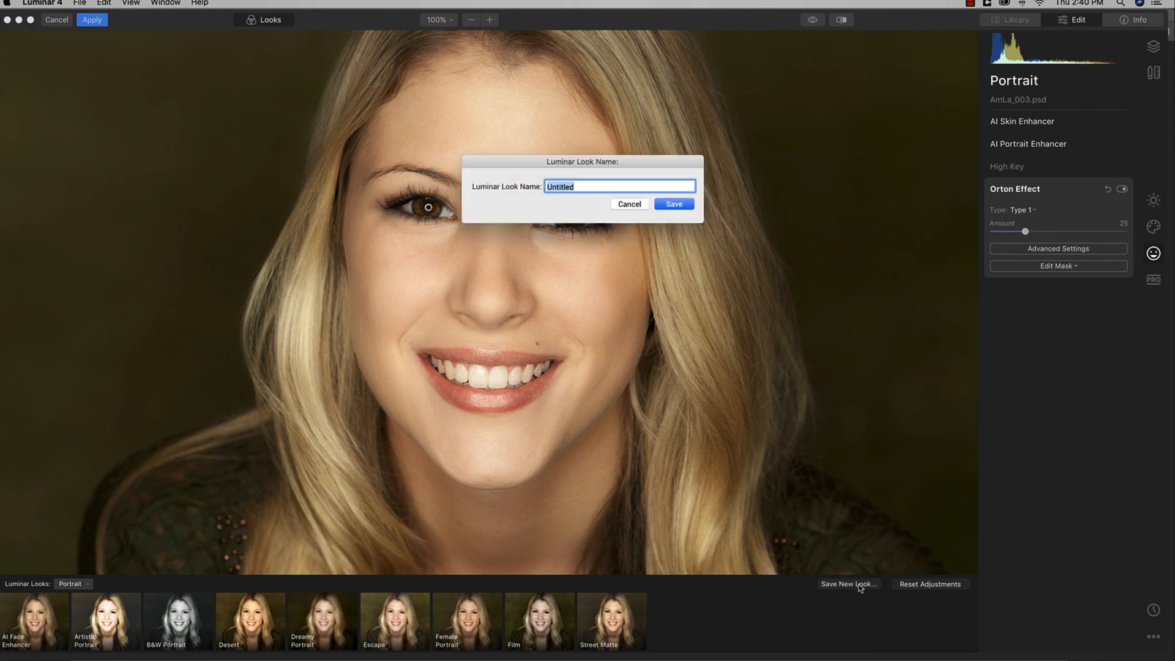
{"action": "type", "text": "St"}
{"action": "key", "text": "BackSpace"}
{"action": "key", "text": "BackSpace"}
{"action": "type", "text": "StudioModel"}
{"action": "left_click", "coordinate": [676, 205]}
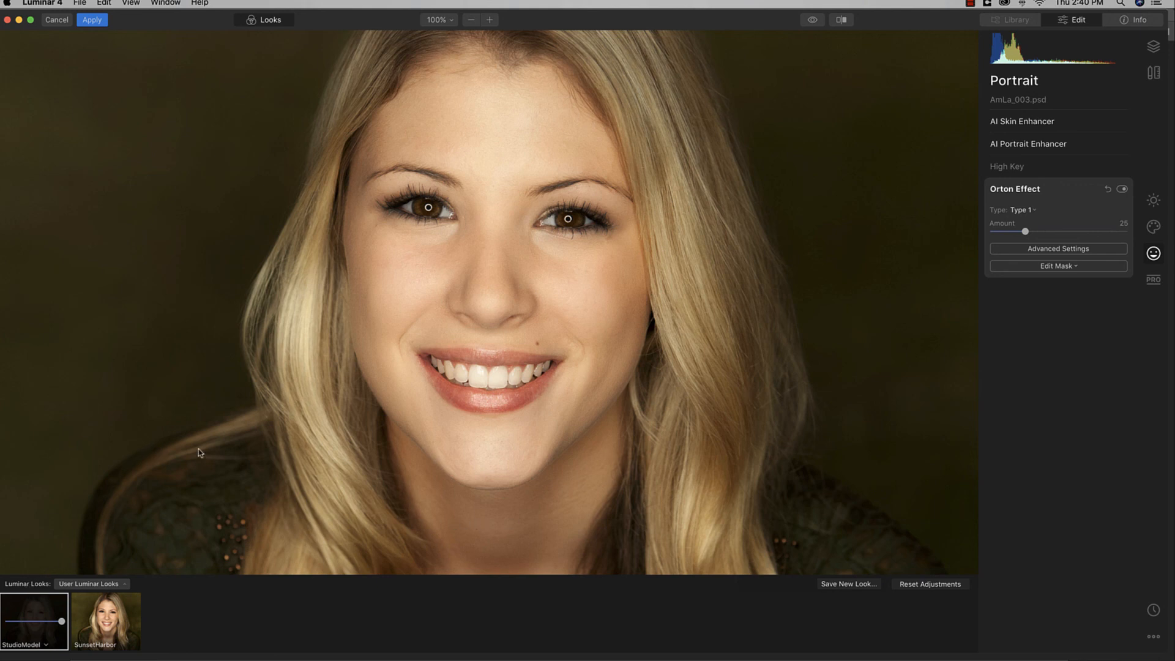
Step: In the Professional tools, set Advanced Contrast's Shadows Contrast to 9
{"action": "left_click", "coordinate": [1017, 189]}
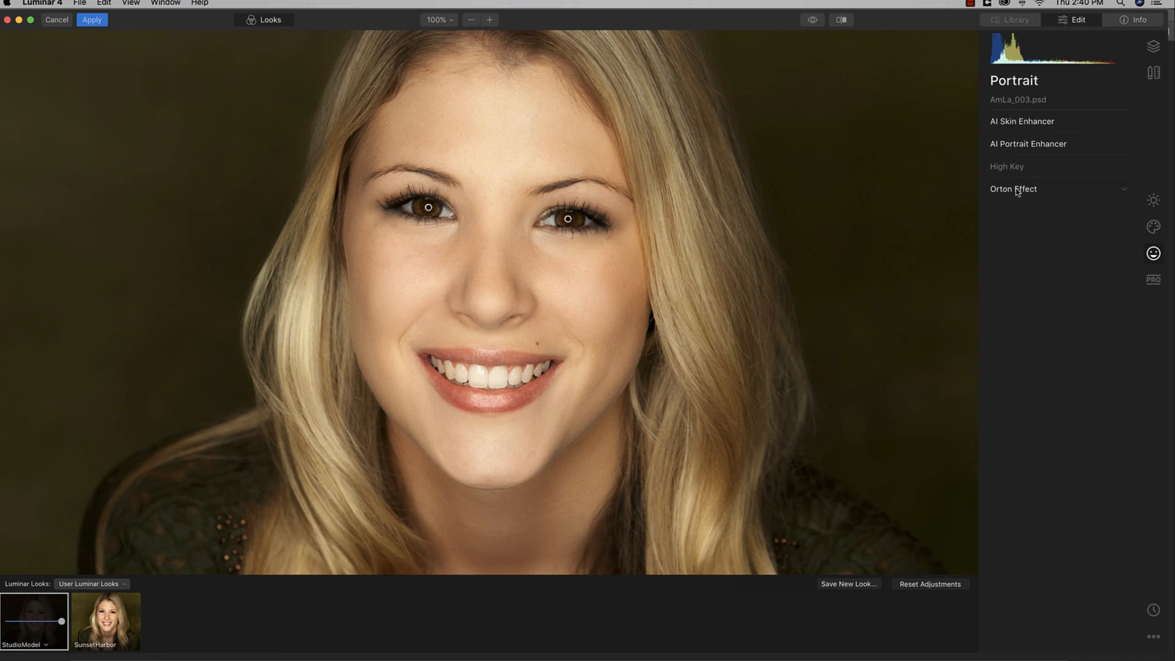
{"action": "left_click", "coordinate": [1154, 285]}
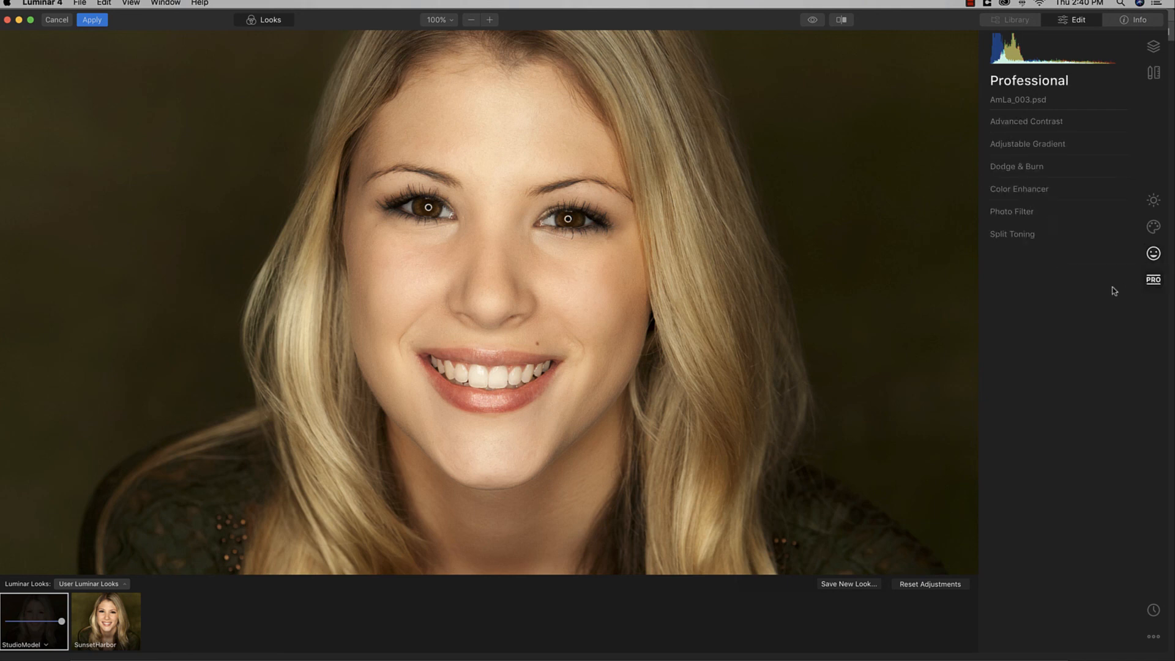
{"action": "left_click", "coordinate": [1057, 123]}
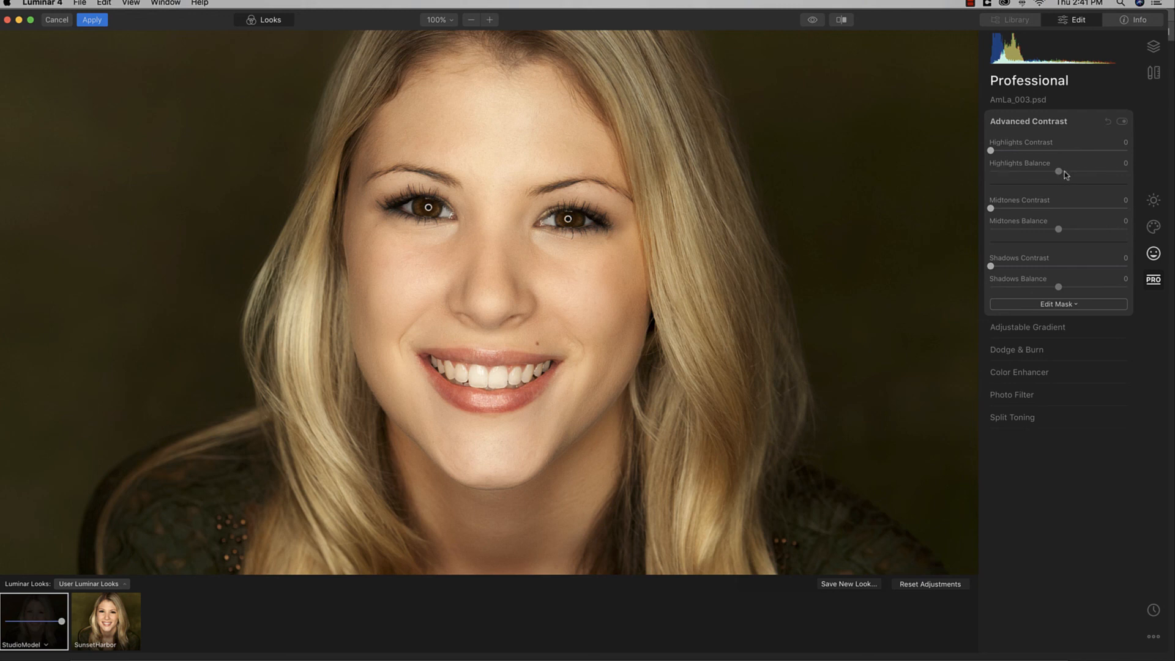
{"action": "left_click_drag", "start_coordinate": [991, 266], "coordinate": [1003, 268]}
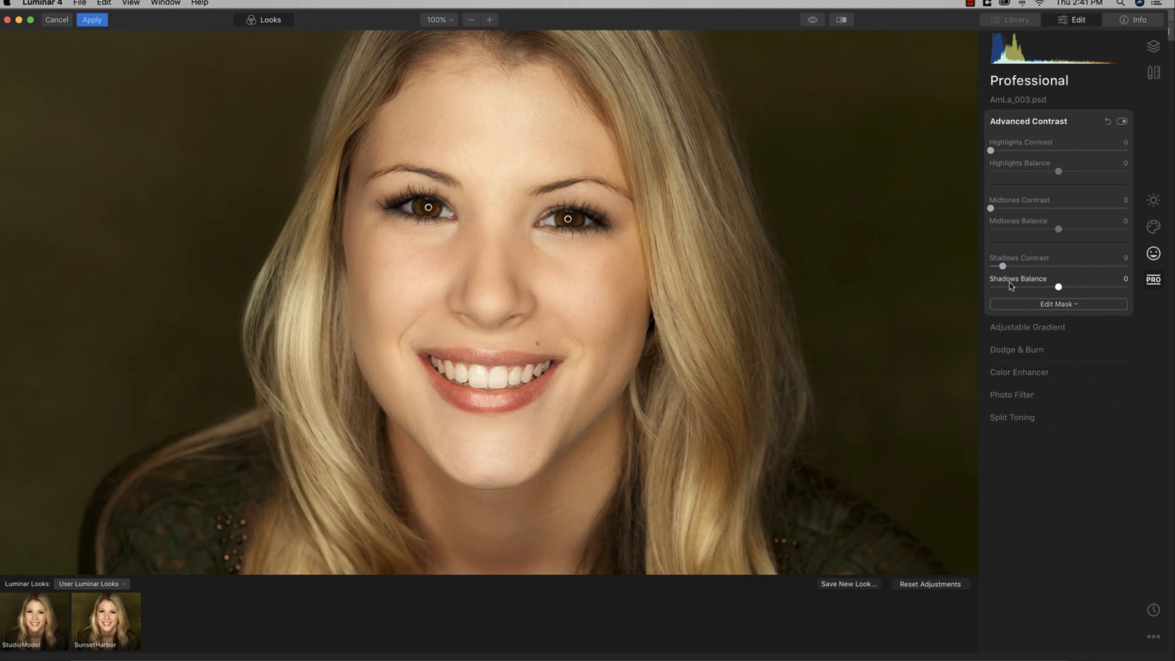
{"action": "left_click", "coordinate": [1039, 124]}
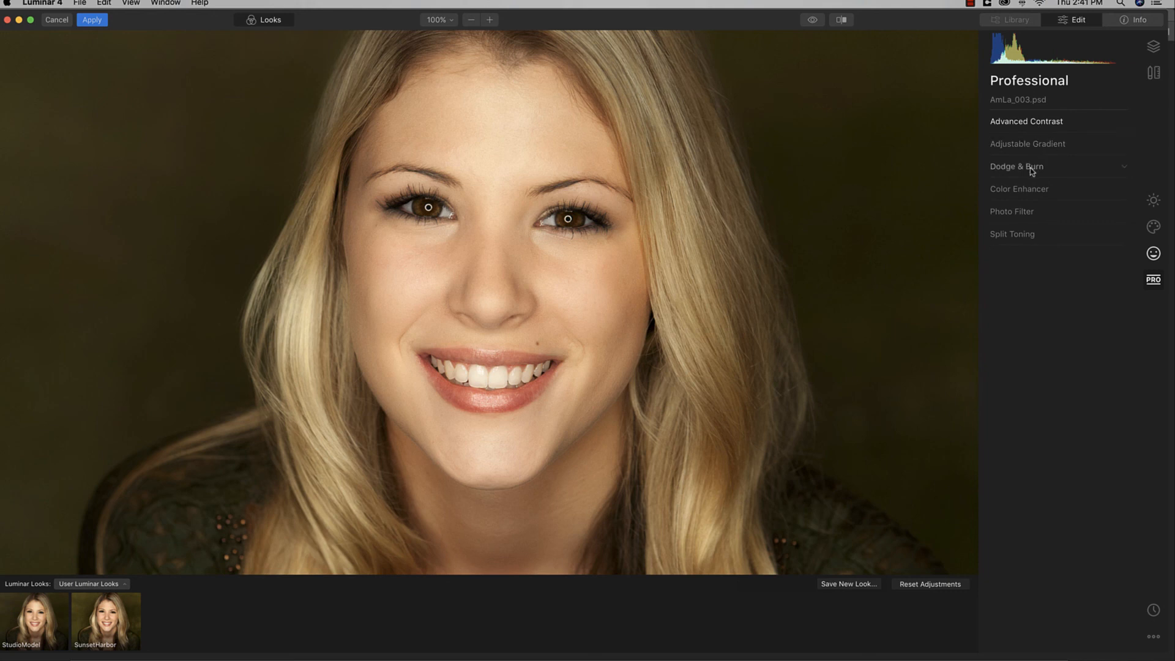
Step: Test Photo Filter tints, leave its Amount at 0, and apply the edit back to Photoshop
{"action": "left_click", "coordinate": [1026, 212]}
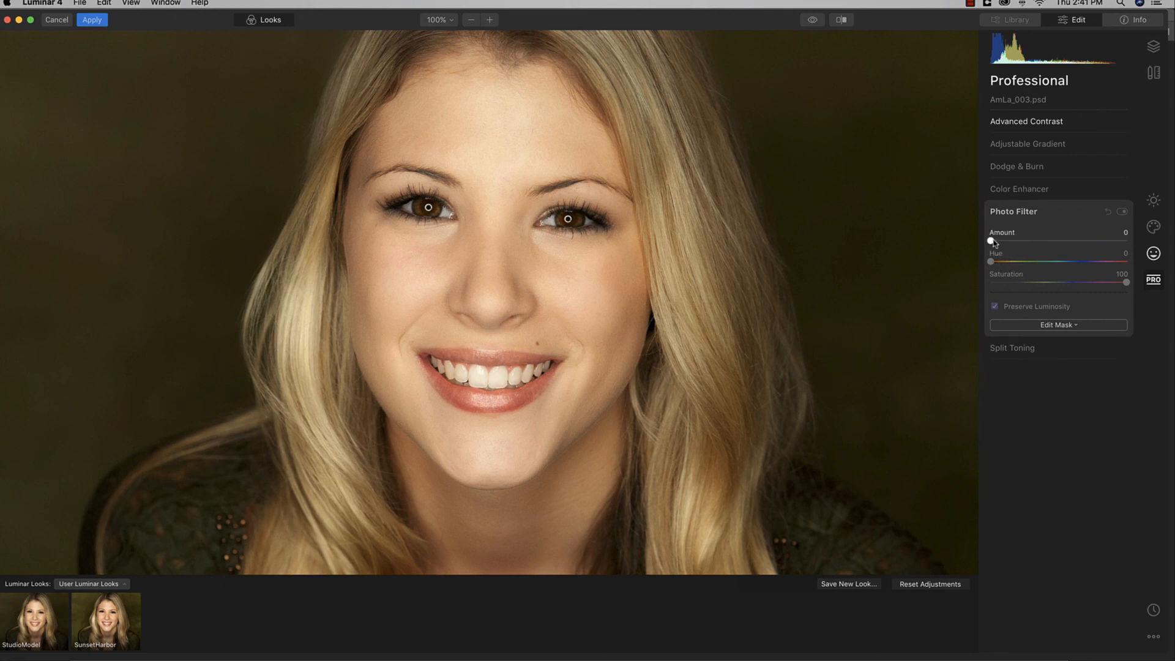
{"action": "left_click_drag", "start_coordinate": [991, 241], "coordinate": [1088, 241]}
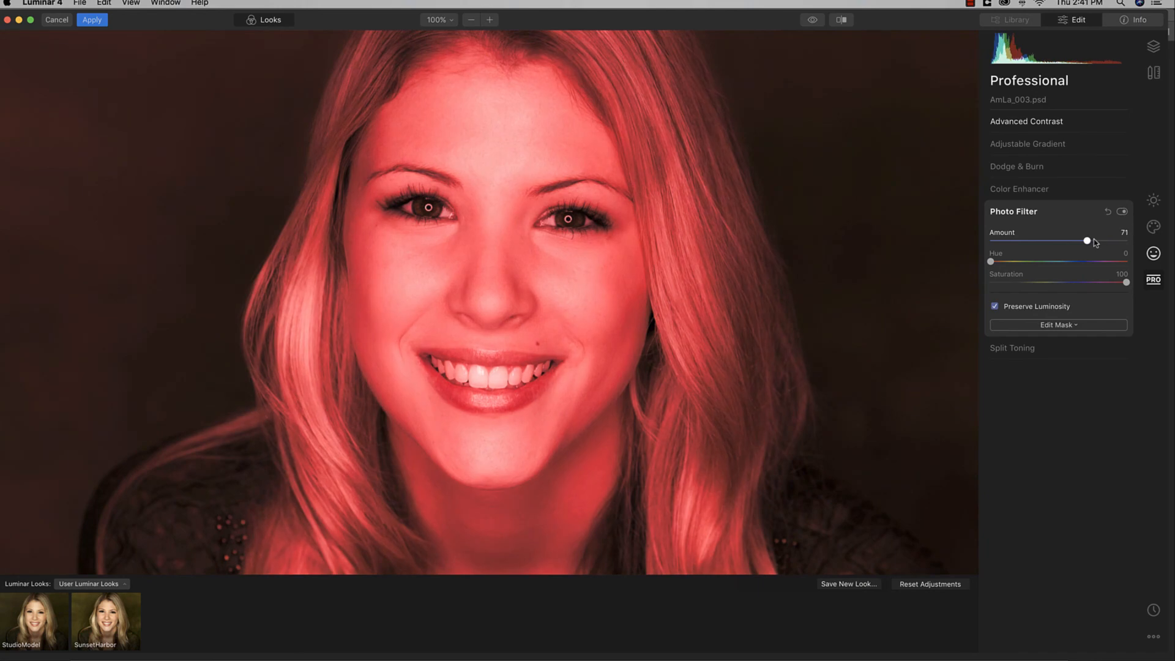
{"action": "left_click_drag", "start_coordinate": [991, 262], "coordinate": [1145, 270]}
{"action": "left_click", "coordinate": [1013, 262]}
{"action": "left_click_drag", "start_coordinate": [1010, 268], "coordinate": [1010, 263]}
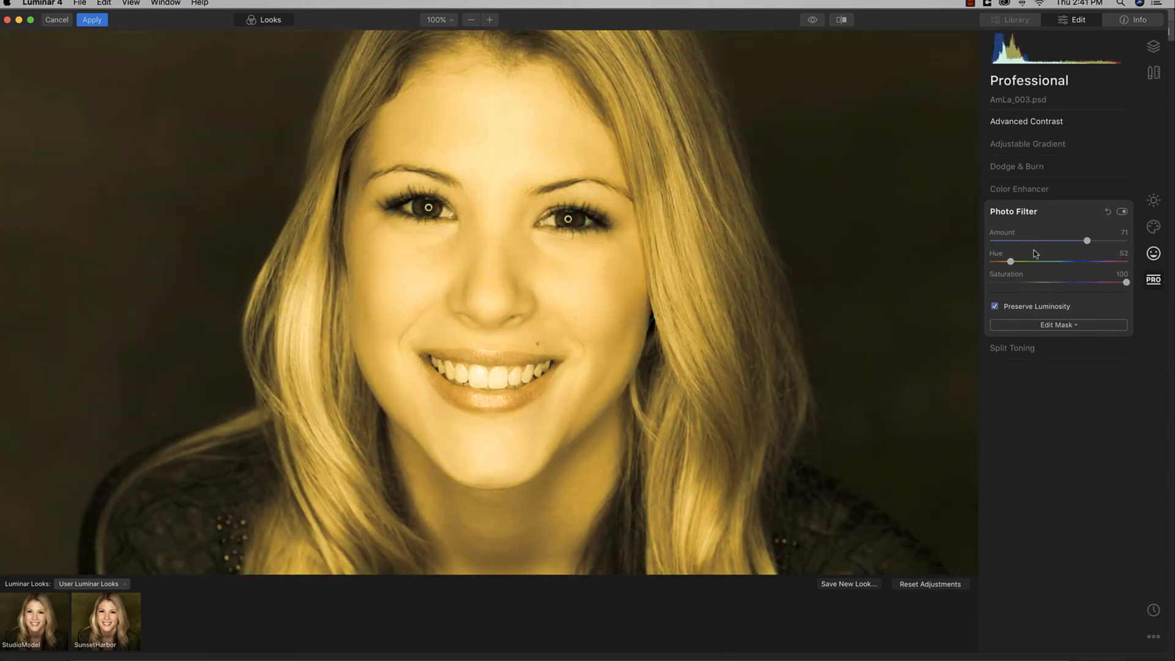
{"action": "left_click_drag", "start_coordinate": [1087, 241], "coordinate": [990, 241]}
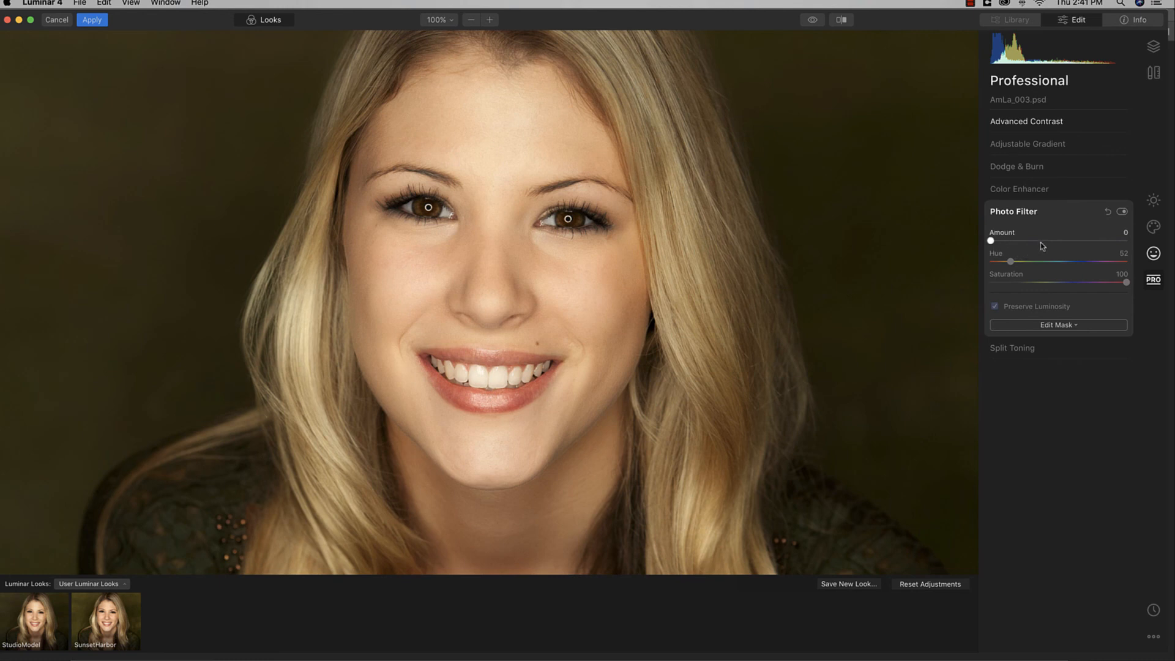
{"action": "left_click", "coordinate": [1031, 213]}
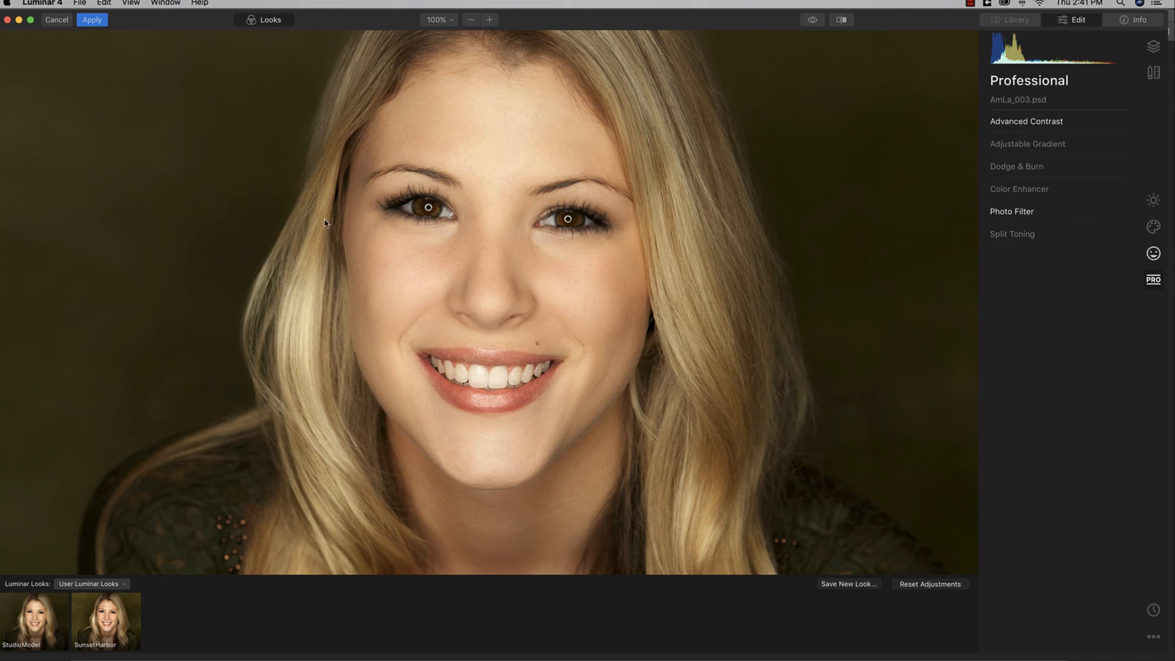
{"action": "left_click", "coordinate": [93, 21]}
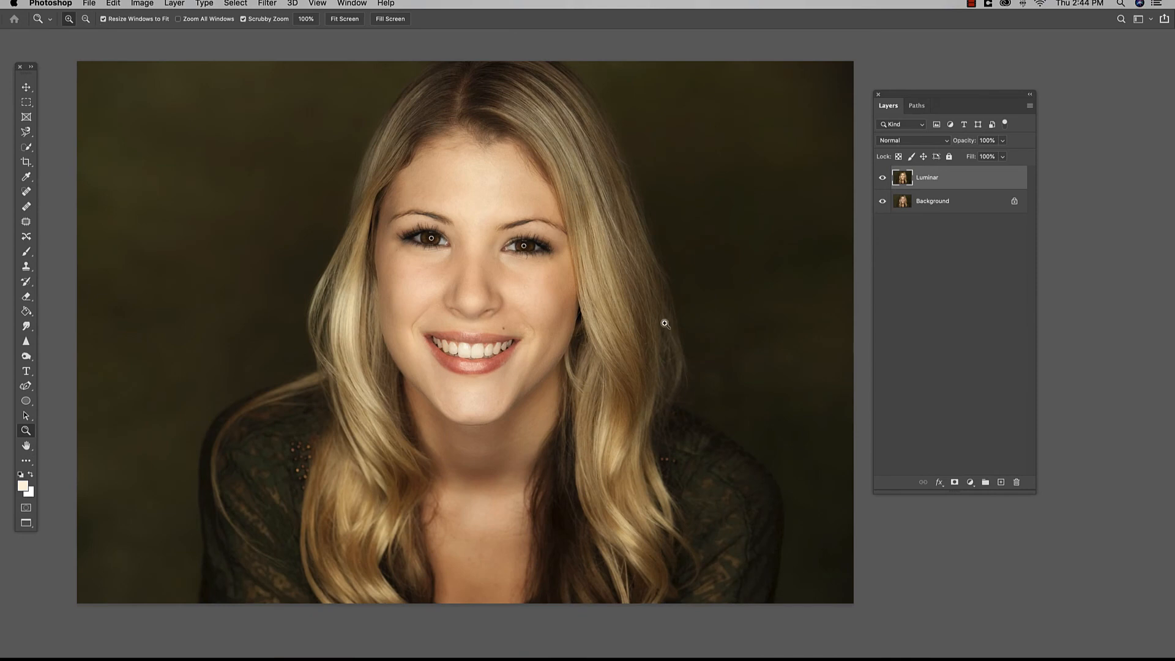
Step: Rename the Luminar layer to 'StudioModel'
{"action": "double_click", "coordinate": [928, 178]}
{"action": "type", "text": "StudioModel"}
{"action": "key", "text": "Return"}
Step: Toggle the StudioModel layer's visibility to compare the retouch with the original
{"action": "left_click", "coordinate": [883, 179]}
{"action": "left_click", "coordinate": [883, 178]}
{"action": "left_click", "coordinate": [883, 179]}
{"action": "left_click", "coordinate": [883, 179]}
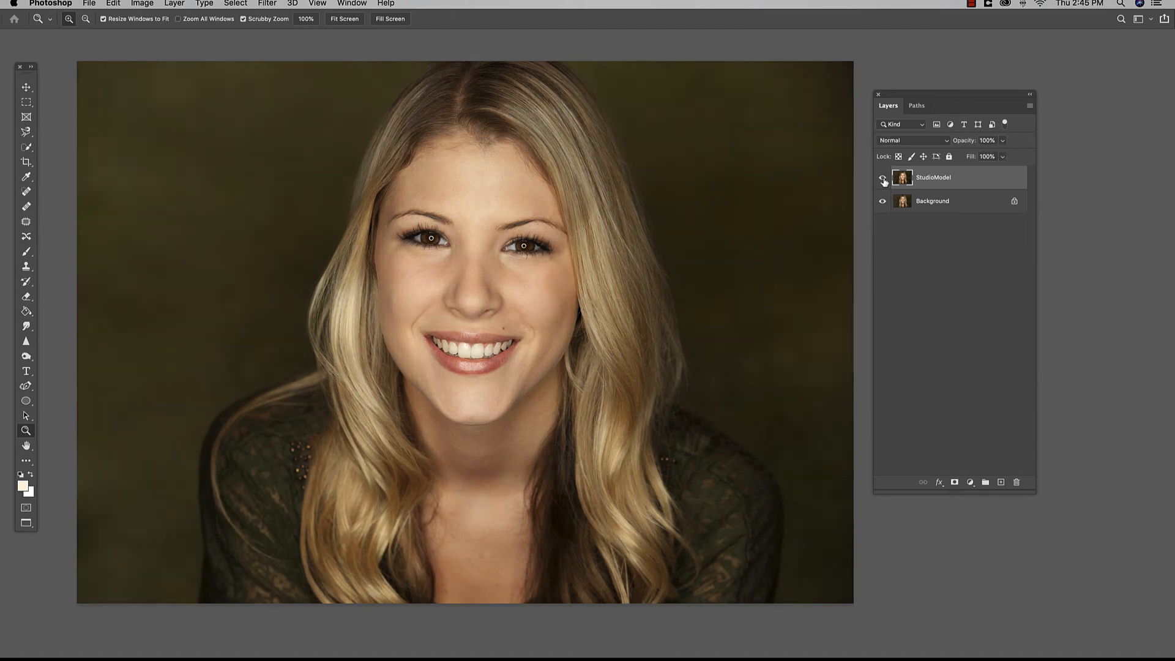
{"action": "left_click_drag", "start_coordinate": [916, 96], "coordinate": [911, 108]}
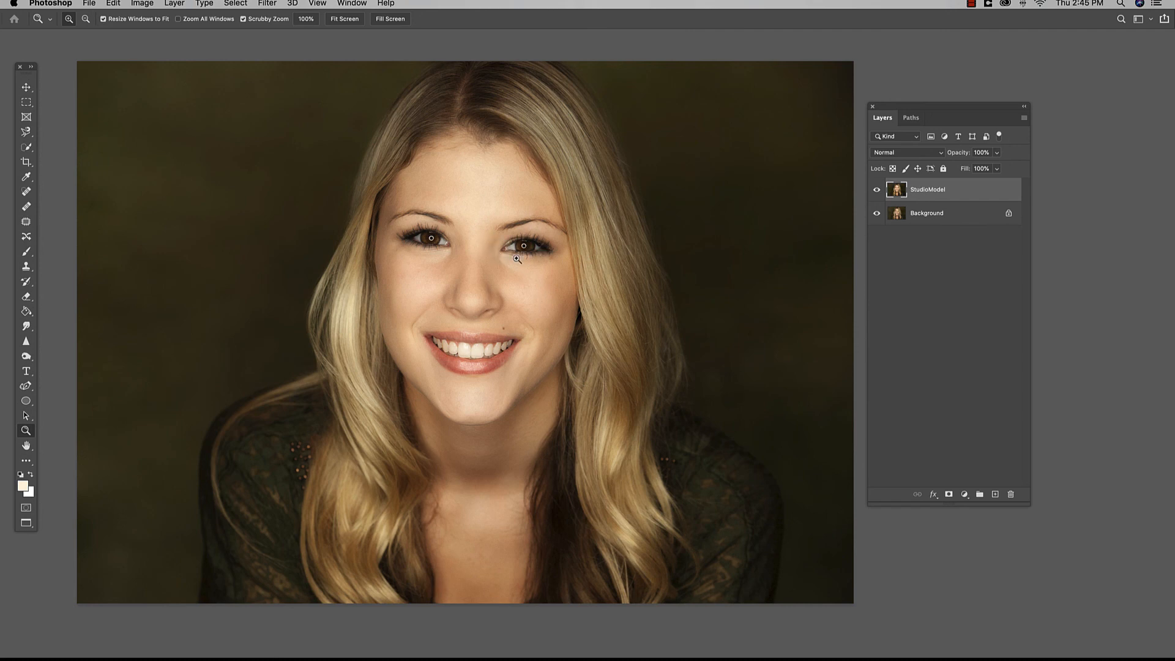
{"action": "left_click", "coordinate": [876, 191]}
{"action": "left_click", "coordinate": [877, 191]}
{"action": "left_click", "coordinate": [877, 191]}
{"action": "left_click", "coordinate": [876, 191]}
{"action": "left_click", "coordinate": [997, 152]}
{"action": "left_click_drag", "start_coordinate": [999, 167], "coordinate": [971, 169]}
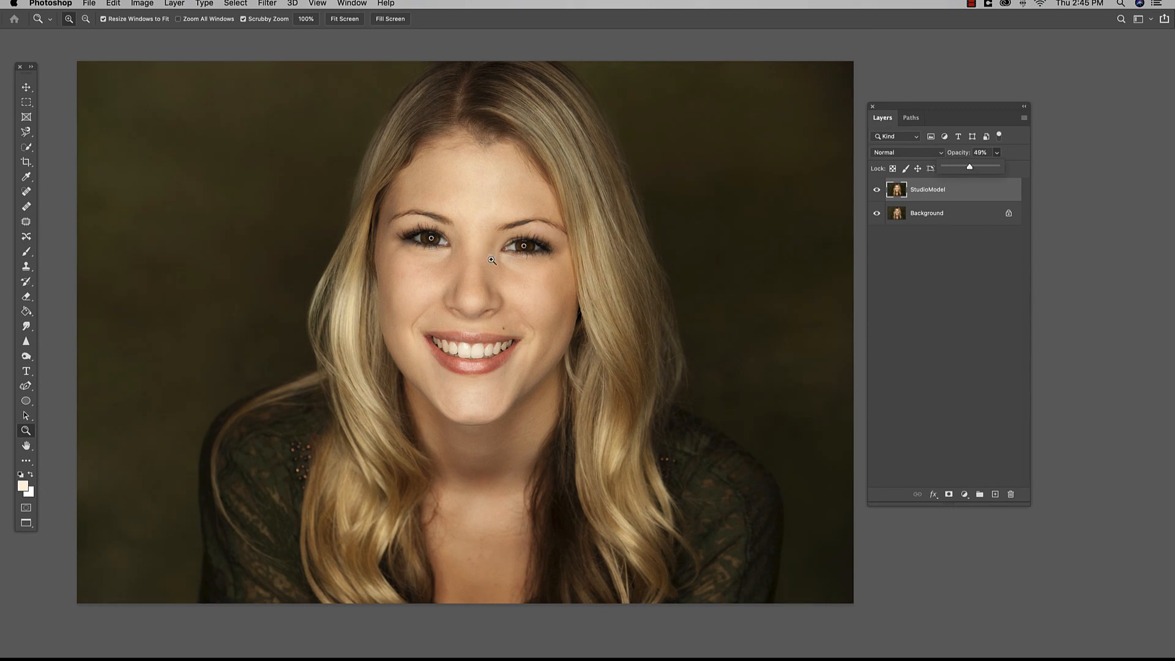
{"action": "left_click_drag", "start_coordinate": [970, 167], "coordinate": [1010, 172]}
{"action": "mouse_move", "coordinate": [997, 169]}
{"action": "left_mouse_down"}
{"action": "mouse_move", "coordinate": [952, 169]}
{"action": "mouse_move", "coordinate": [999, 170]}
{"action": "left_mouse_up"}
{"action": "left_click", "coordinate": [876, 194]}
{"action": "left_click", "coordinate": [876, 194]}
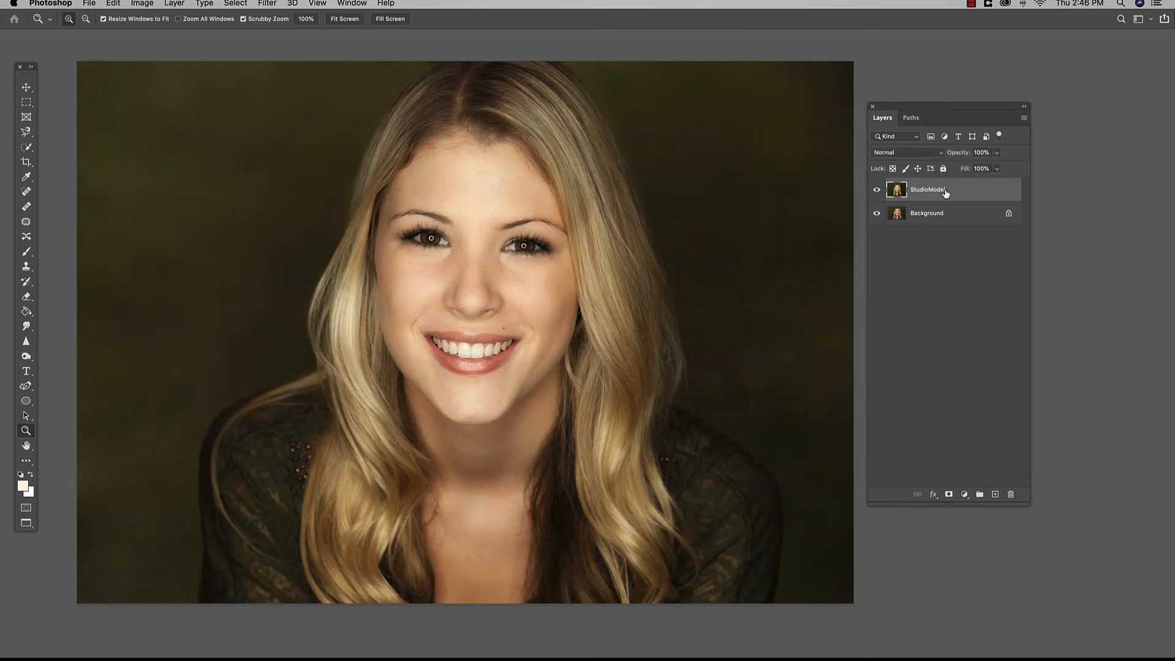